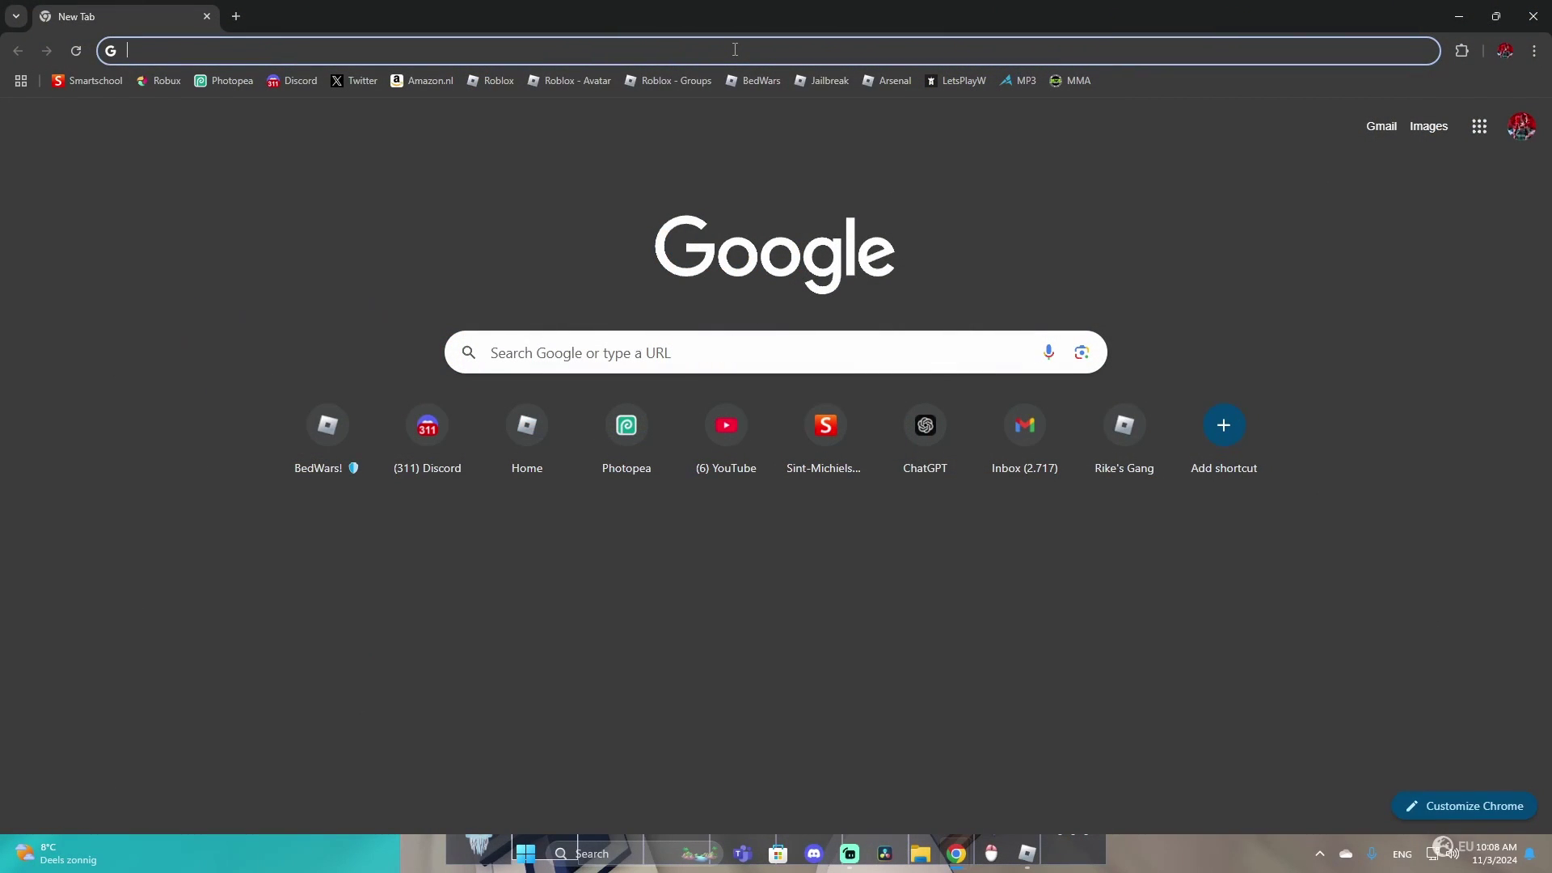
Search the web for osuskinner and open the site's cursor gallery.
text(osuskinner)
key(Return)
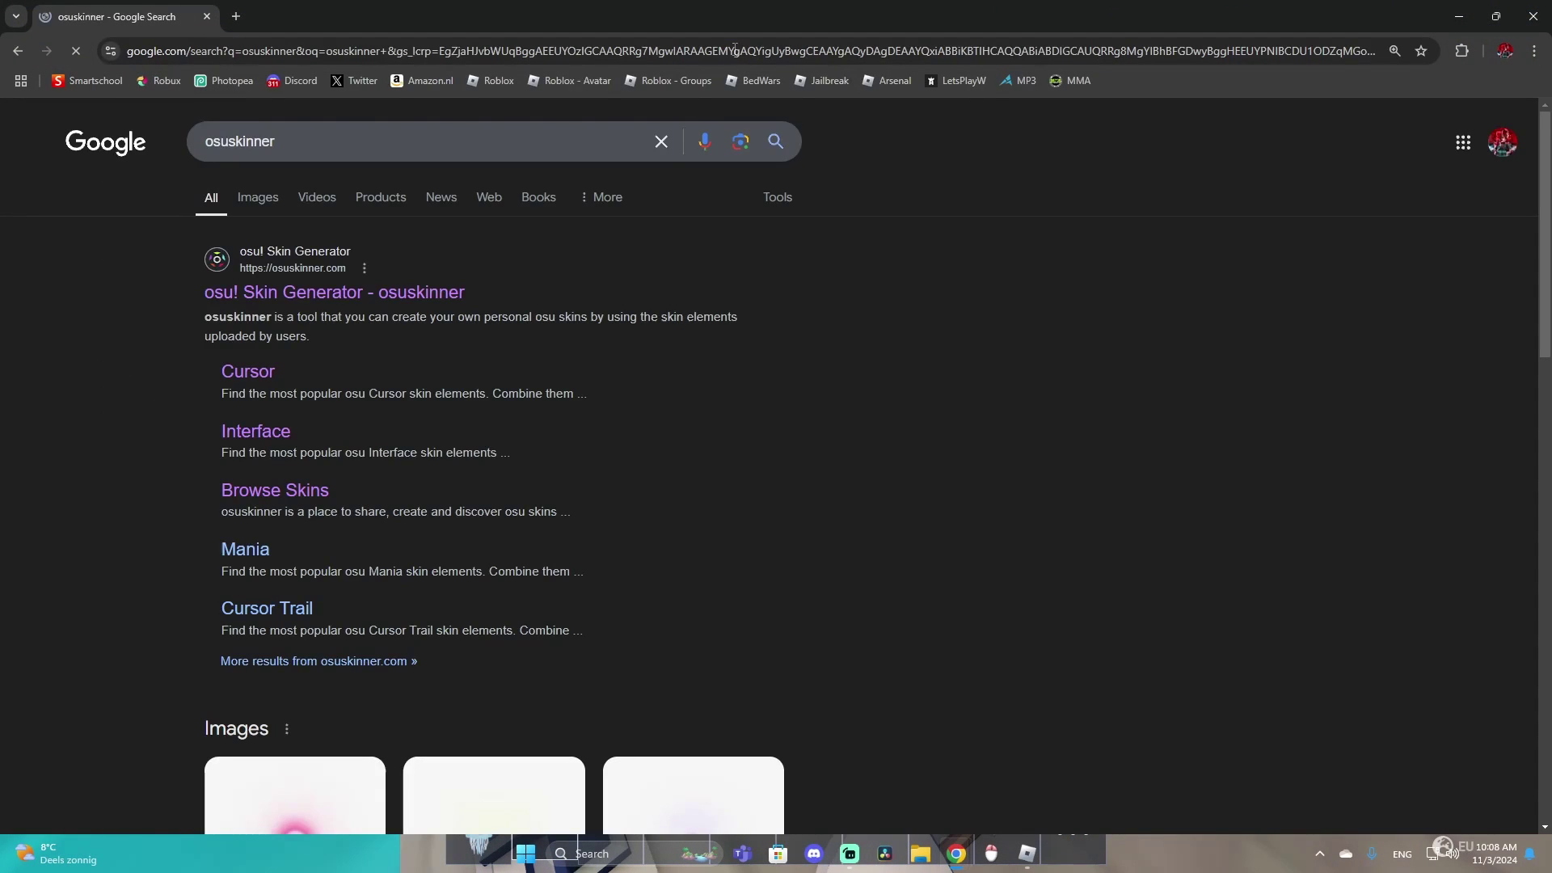
drag(125, 295, 469, 297)
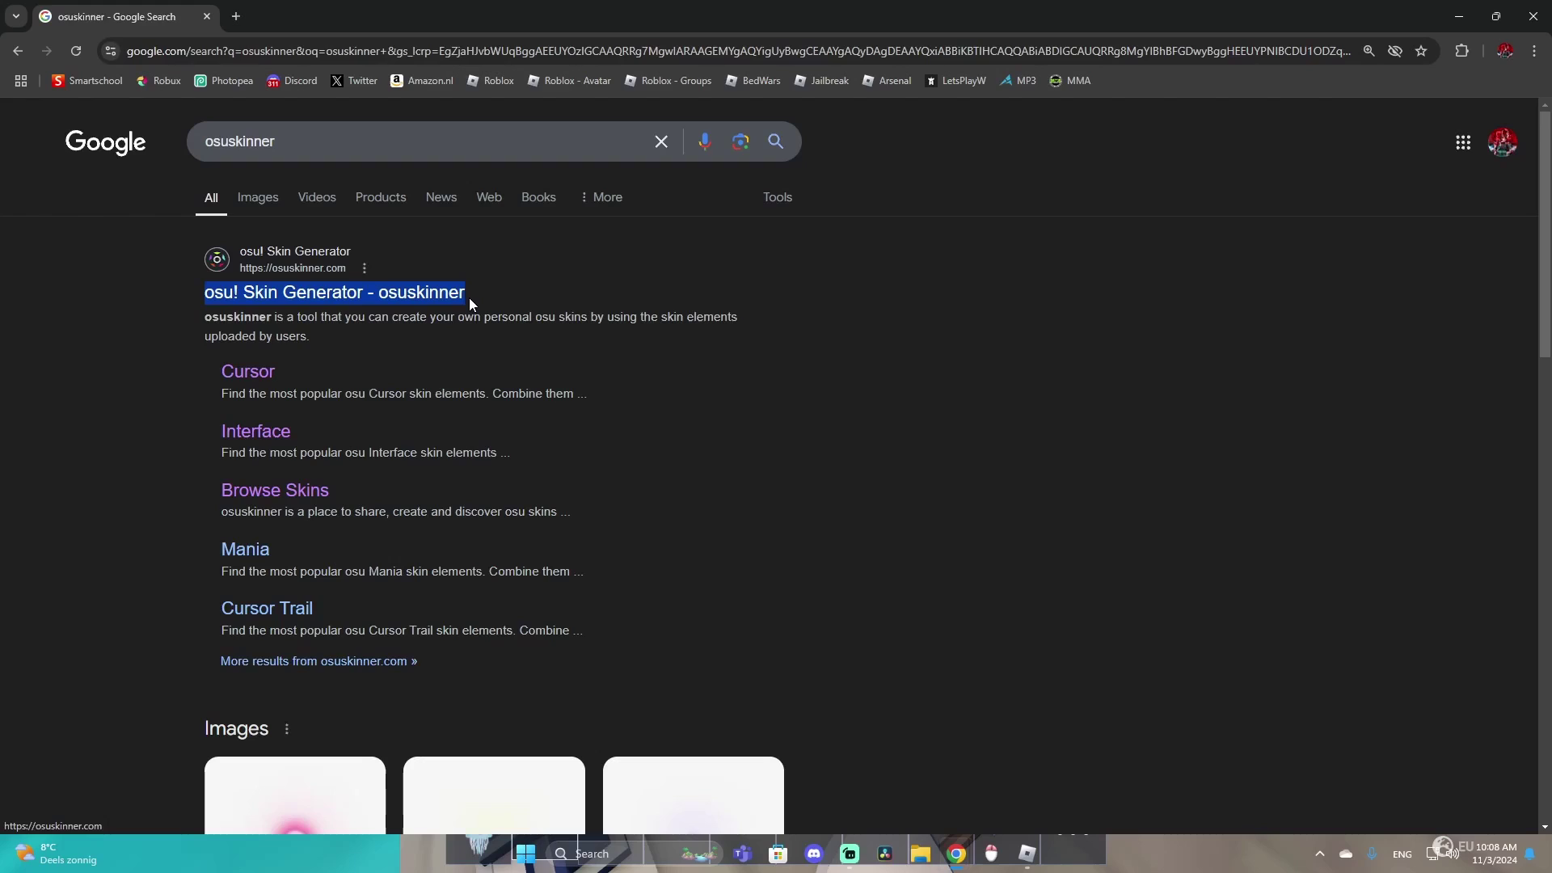
click(556, 296)
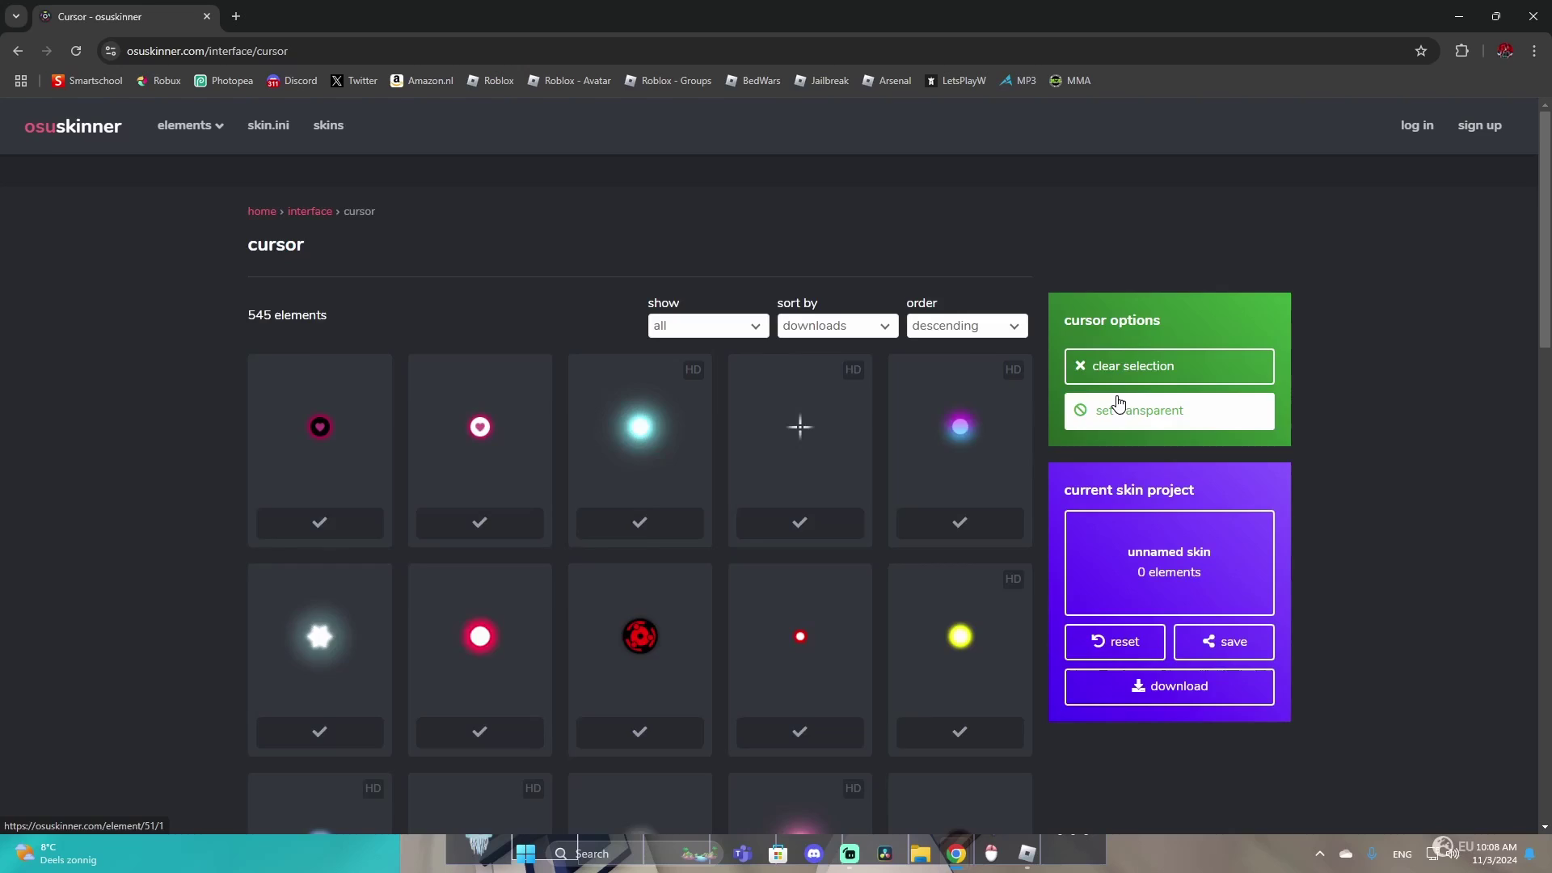
Browse the cursor designs in the osuskinner gallery and go to page 2 of the listing.
scroll(935, 565, down, 7)
scroll(906, 582, up, 7)
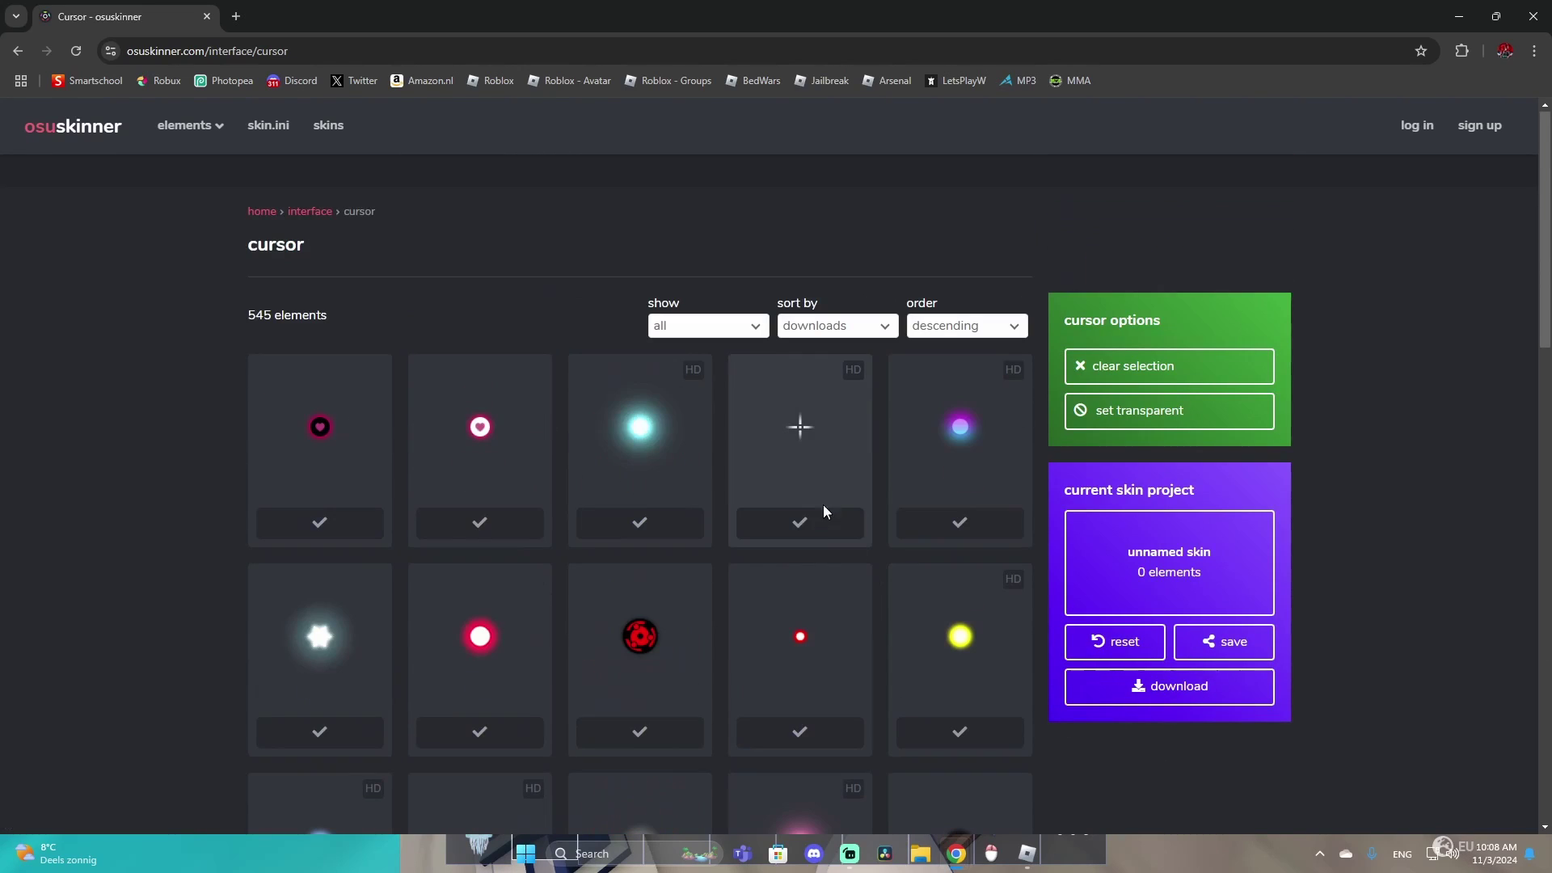
scroll(721, 531, down, 15)
scroll(724, 583, down, 3)
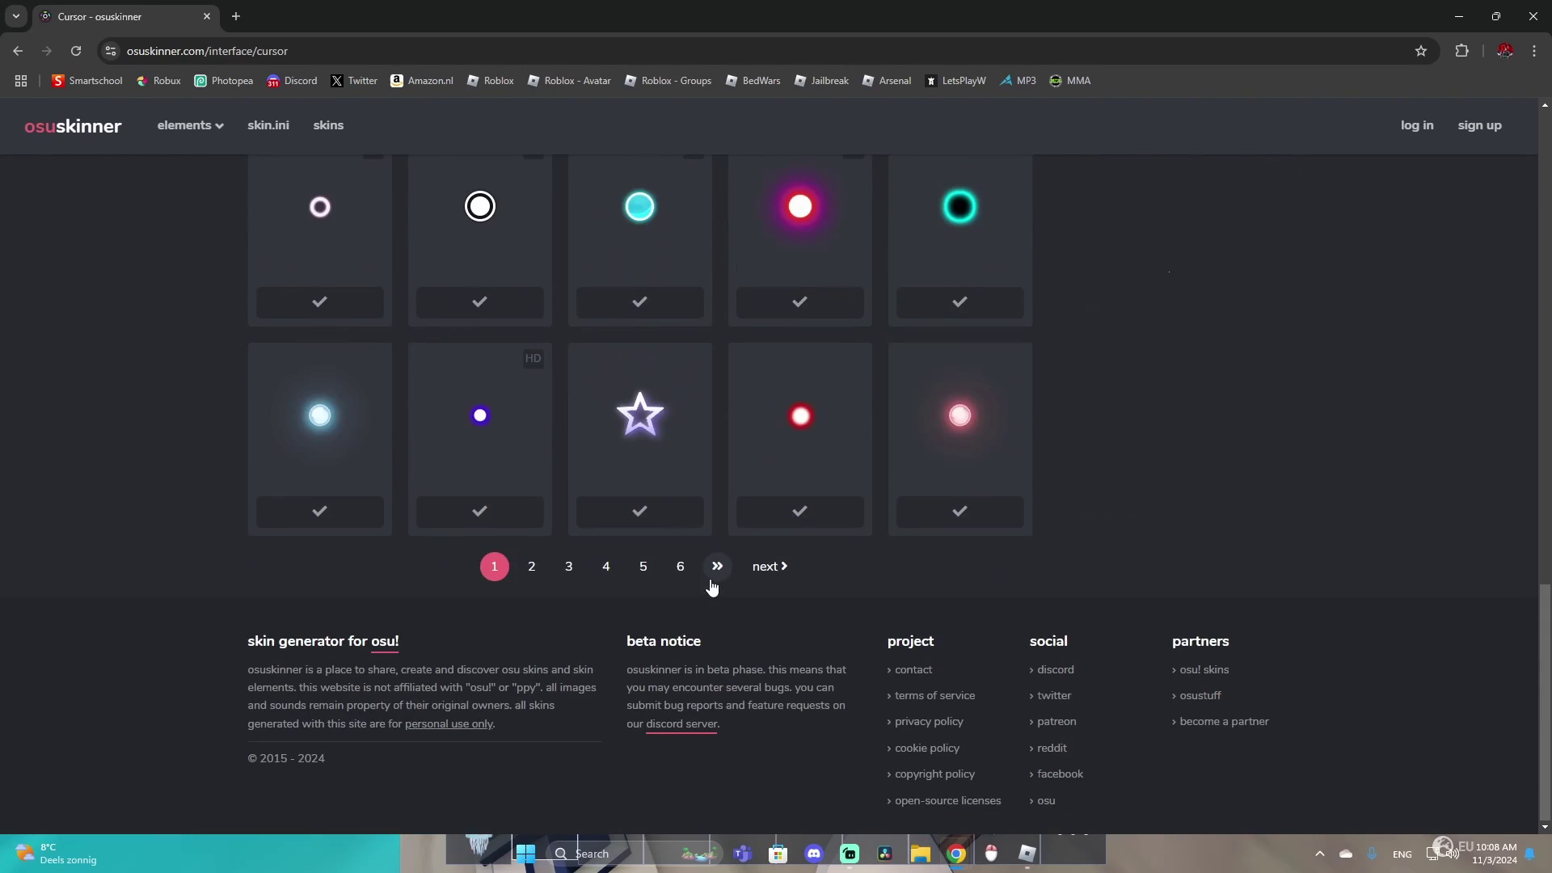
click(534, 567)
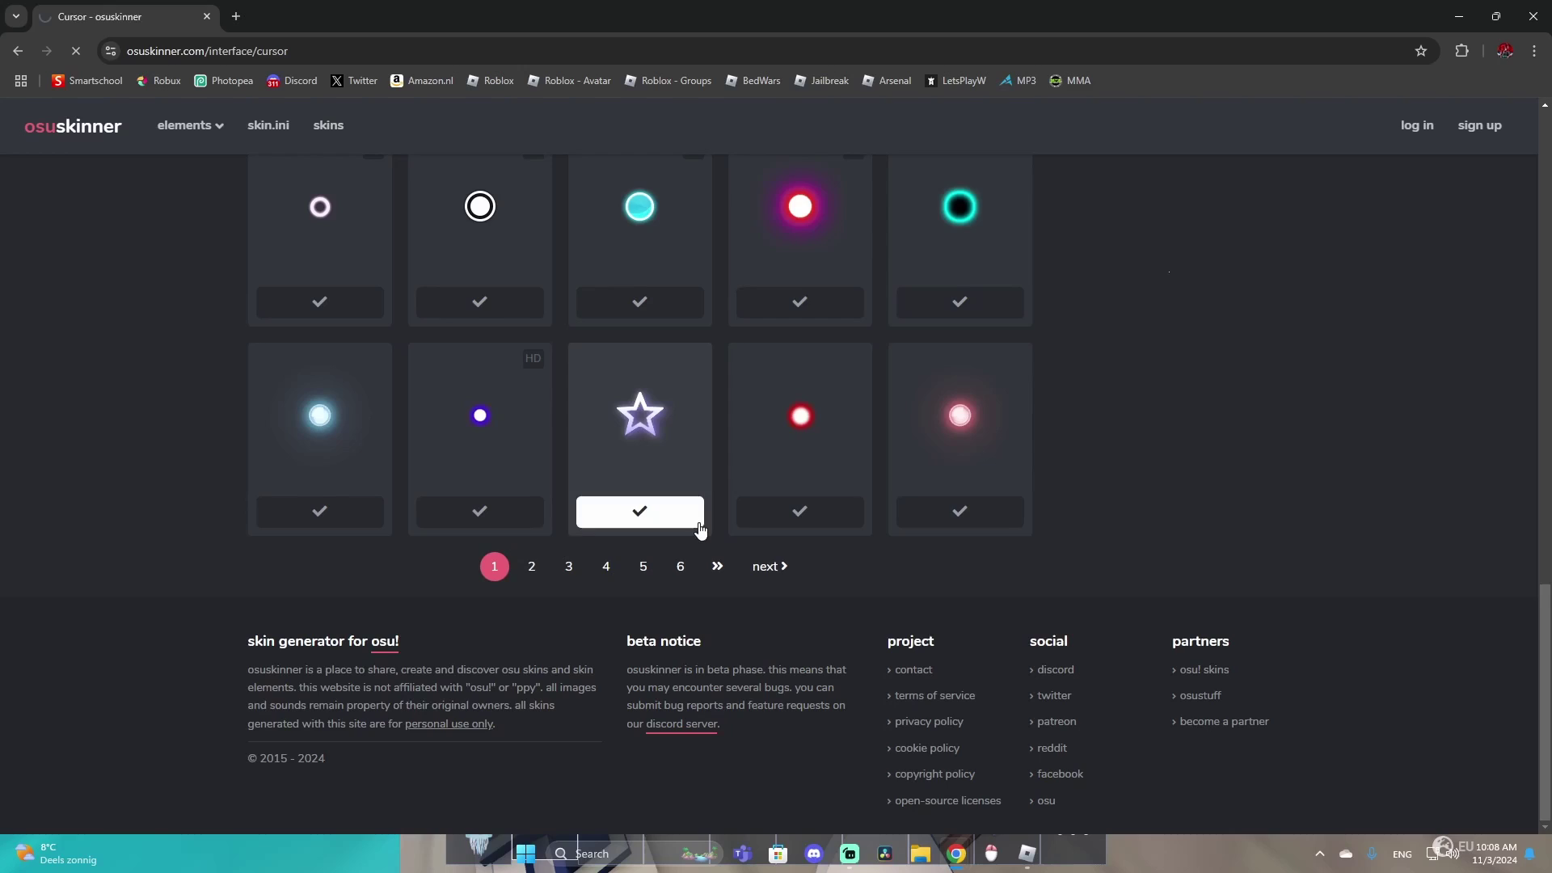
scroll(796, 622, down, 3)
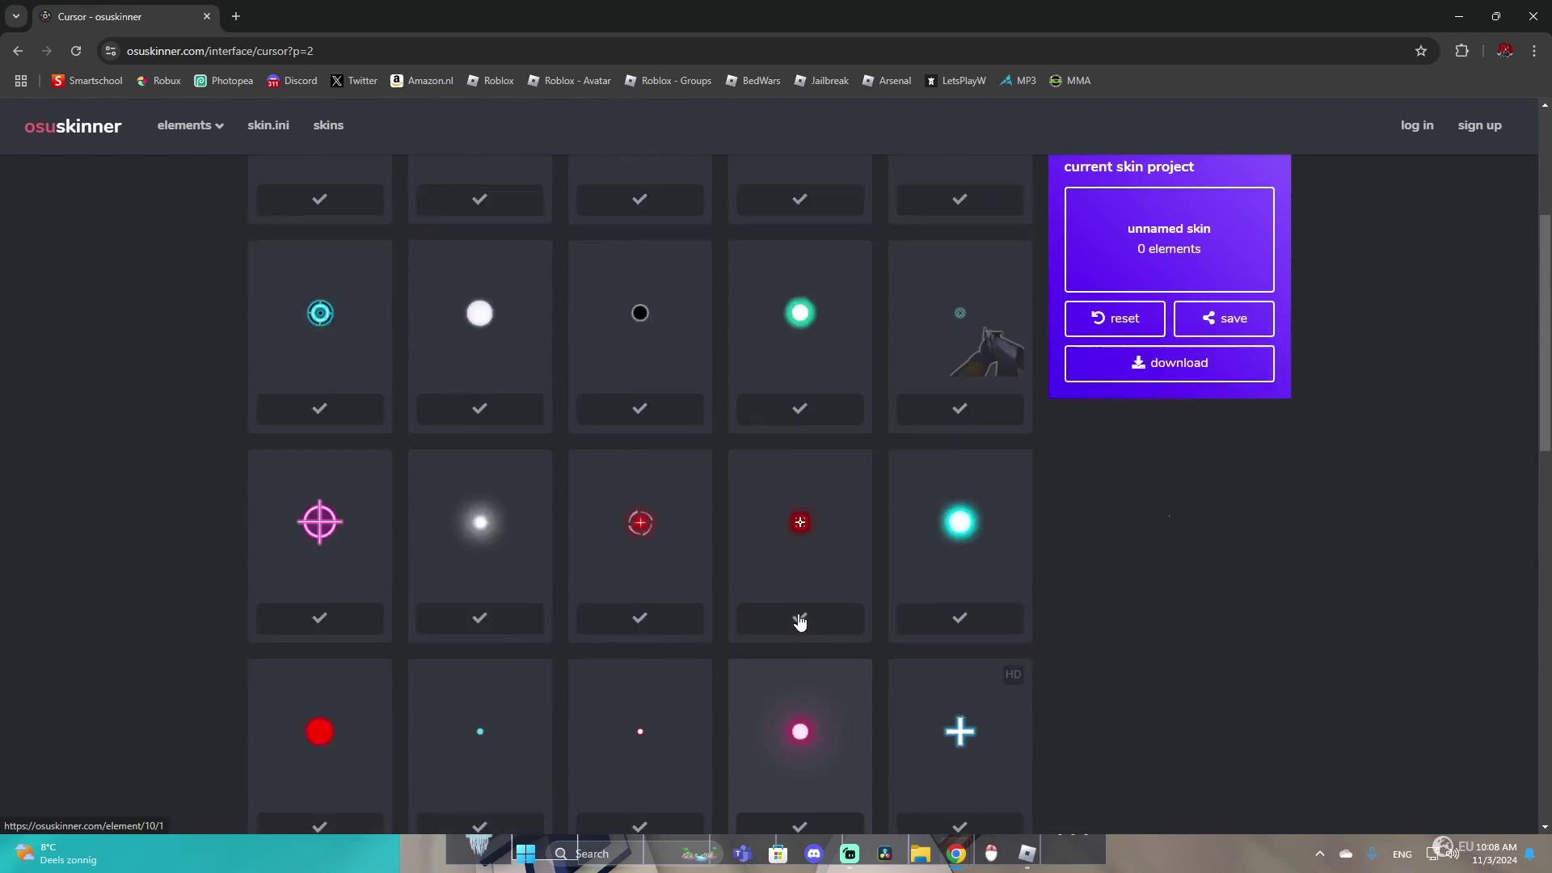
scroll(704, 616, up, 3)
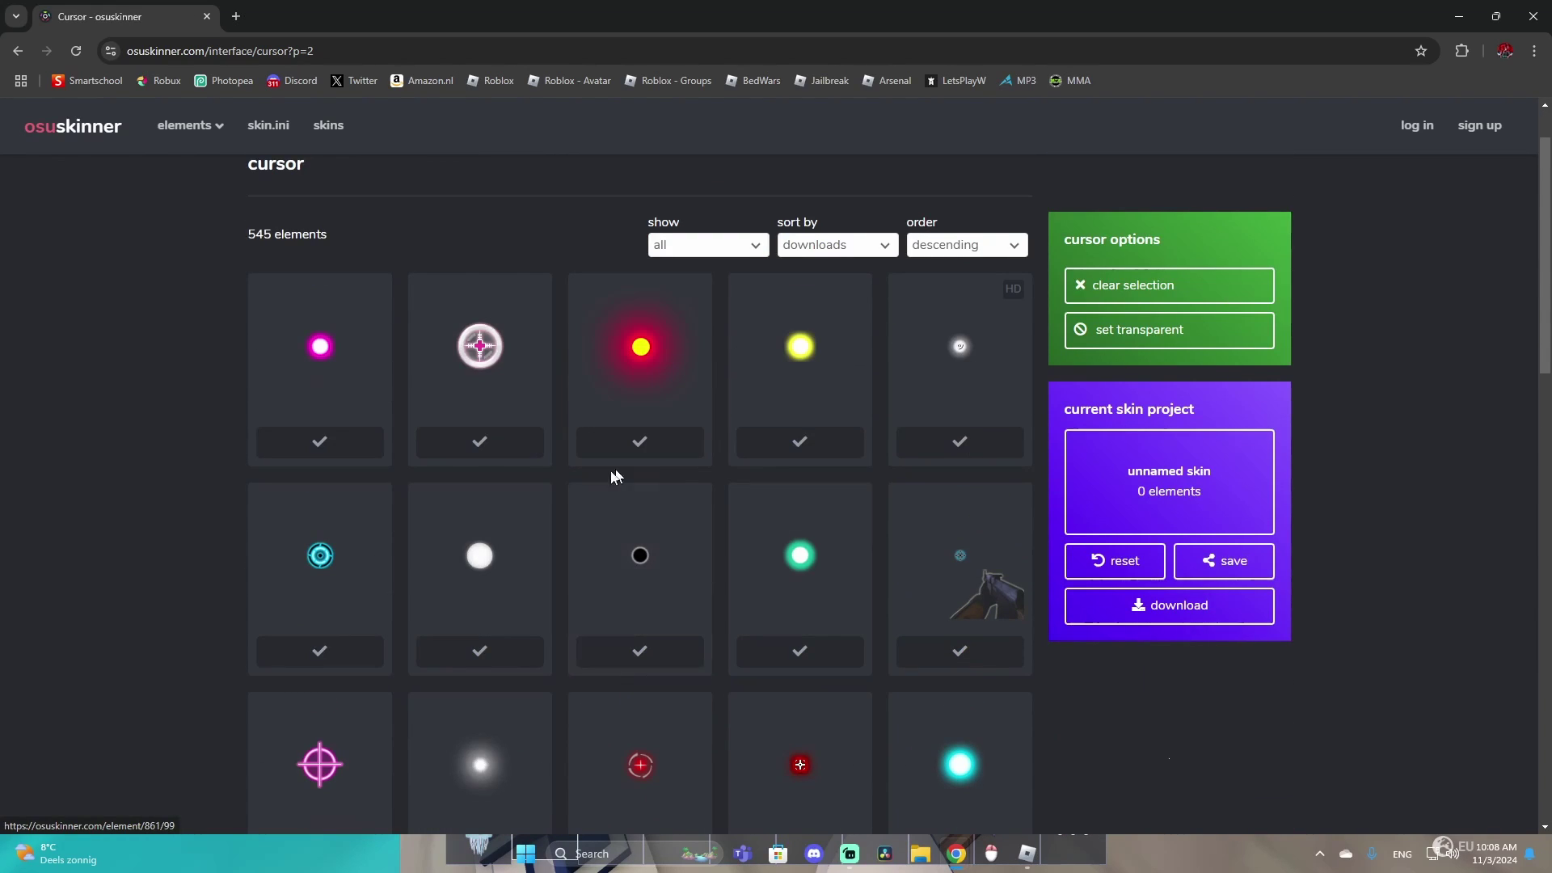
Open the detail page of the black circle cursor with the grey outline and copy its image.
click(655, 572)
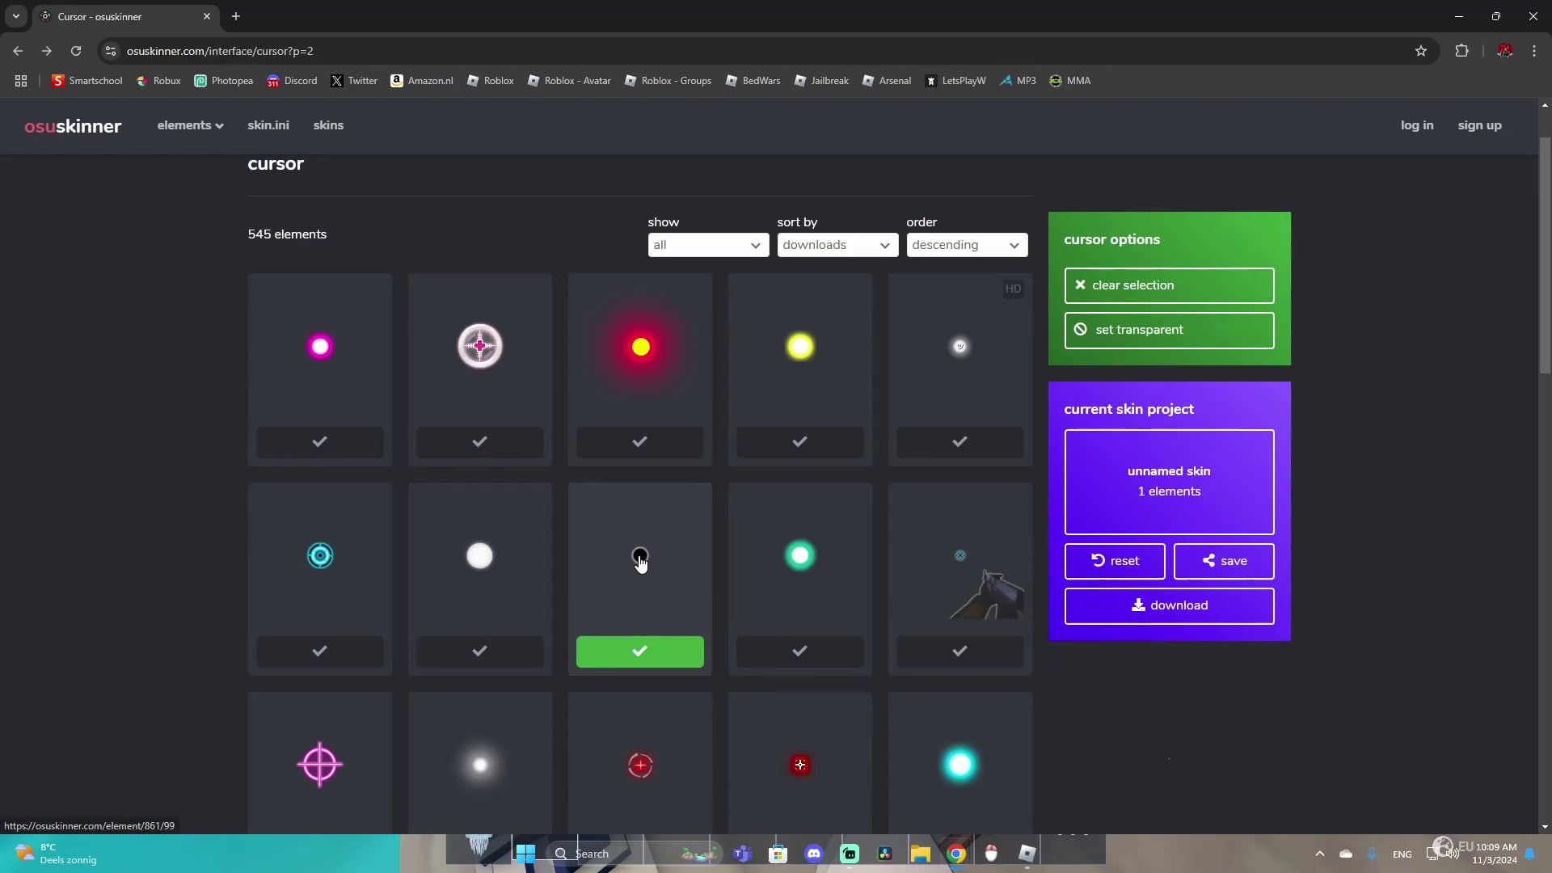
click(640, 562)
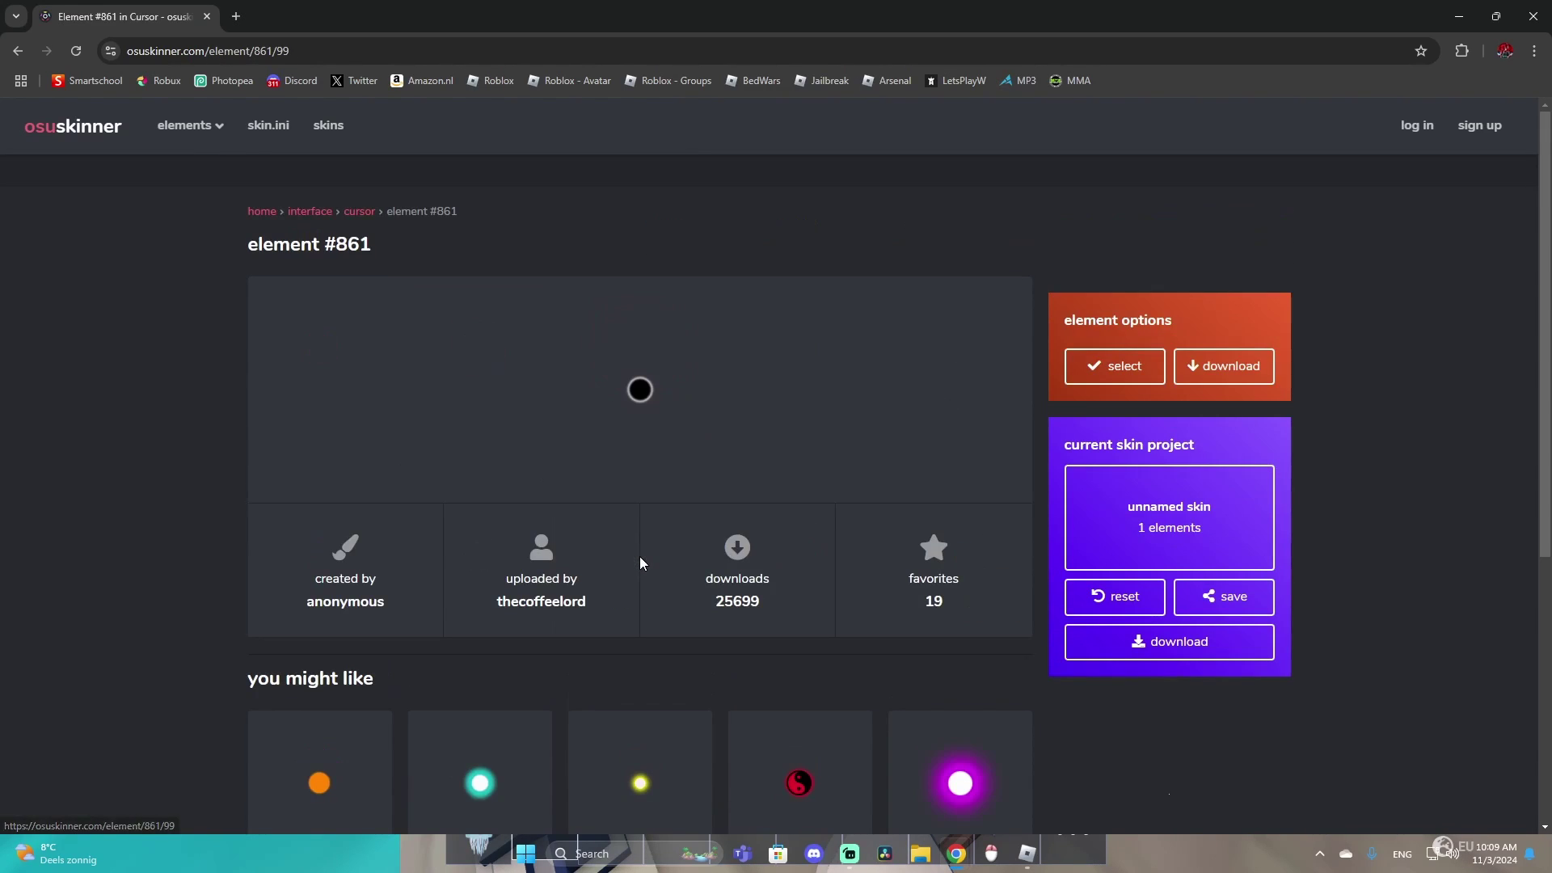
right_click(640, 392)
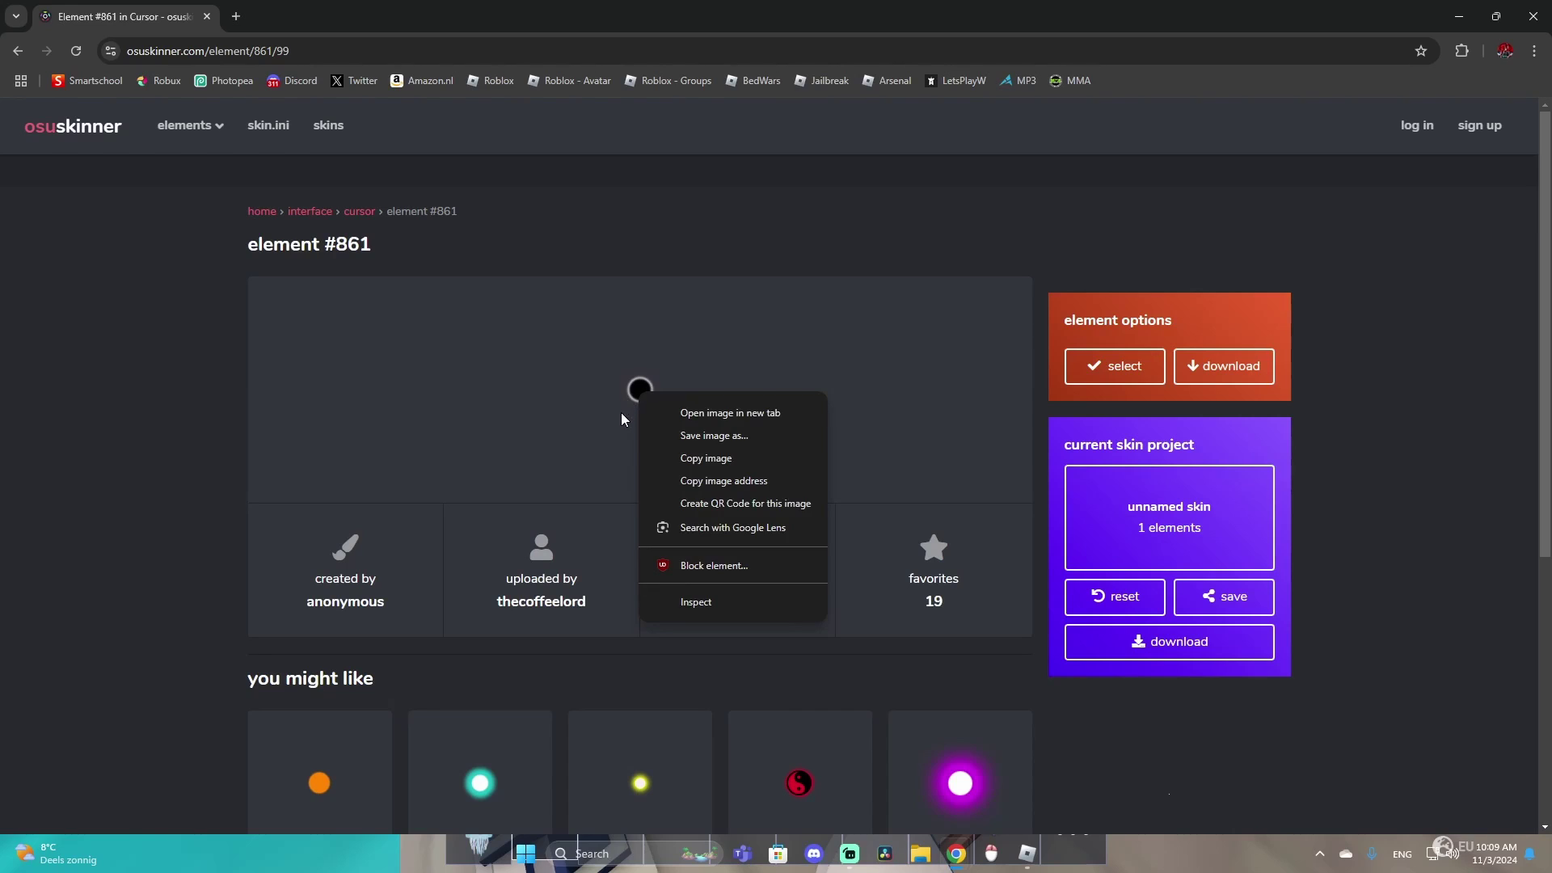
click(683, 461)
Open Photopea in a new browser tab and paste the copied cursor image as a new project.
click(234, 19)
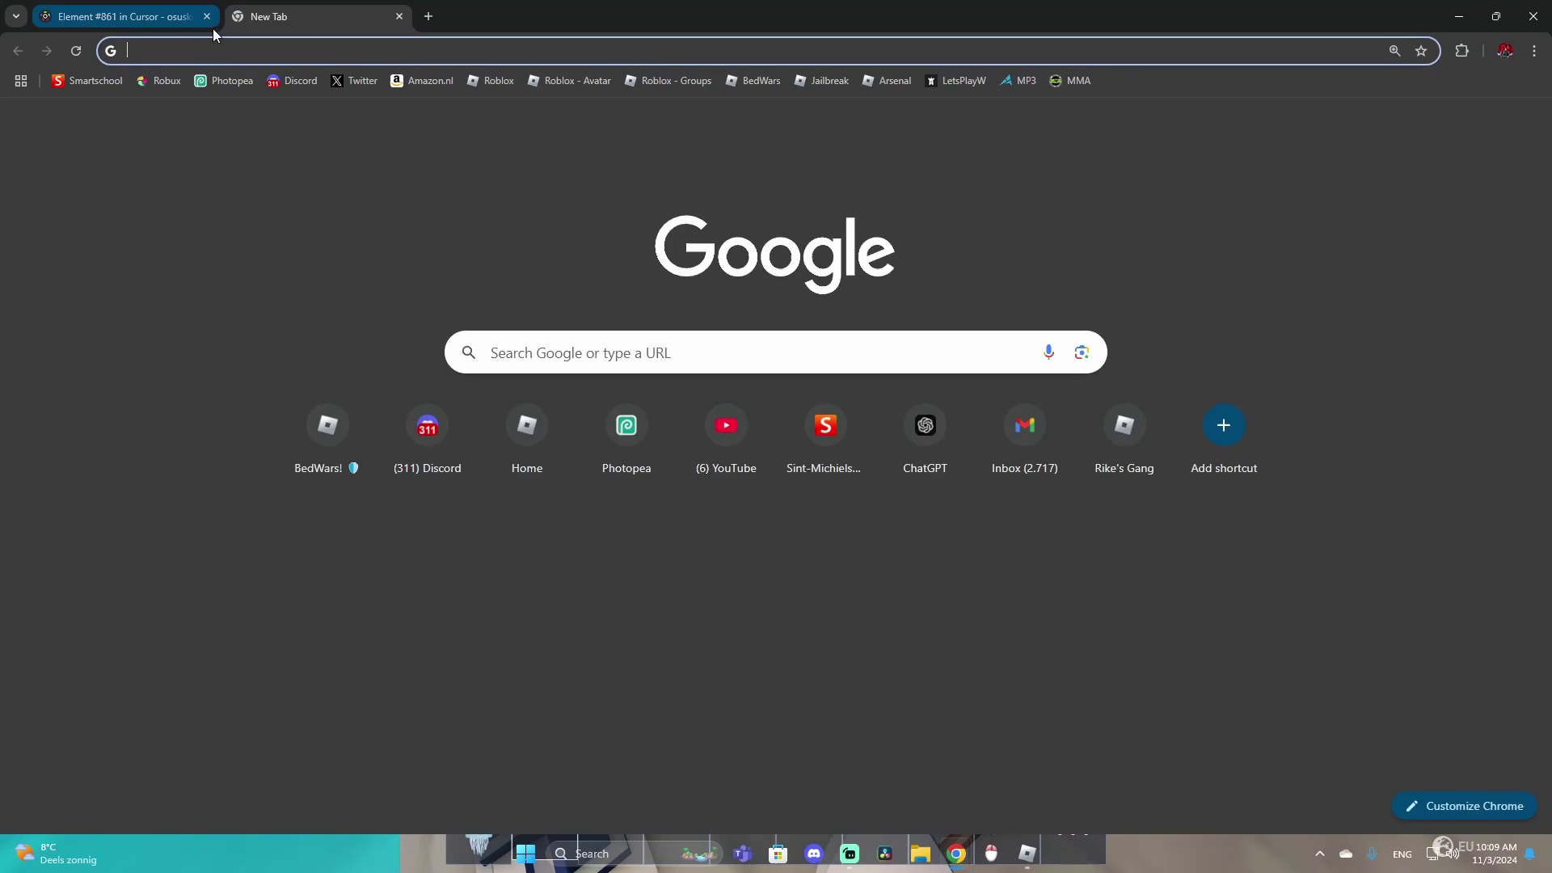
click(207, 16)
click(222, 217)
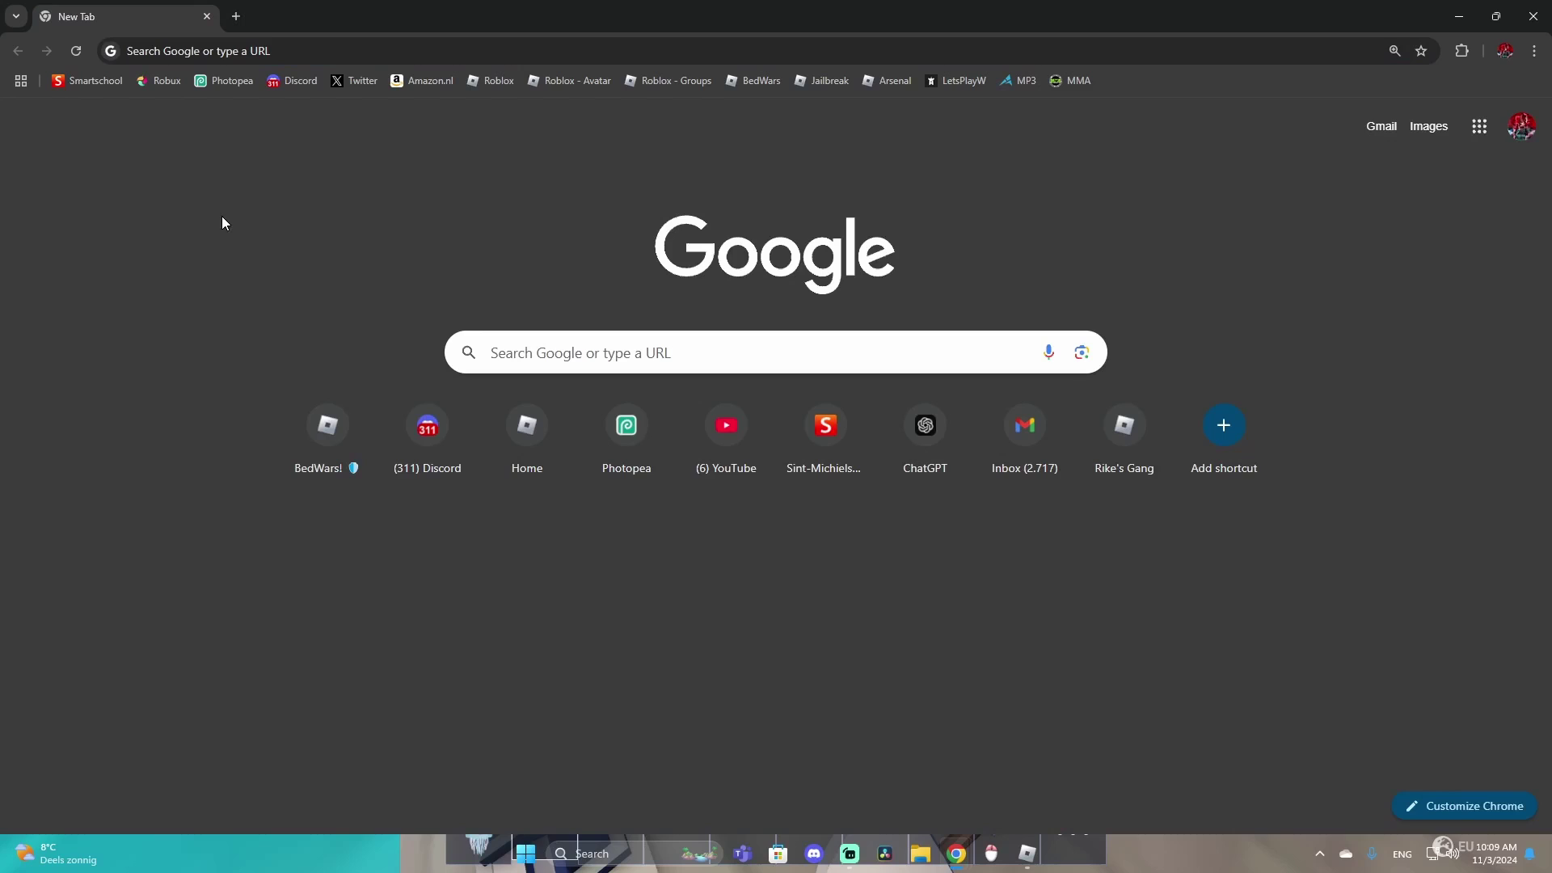
click(234, 55)
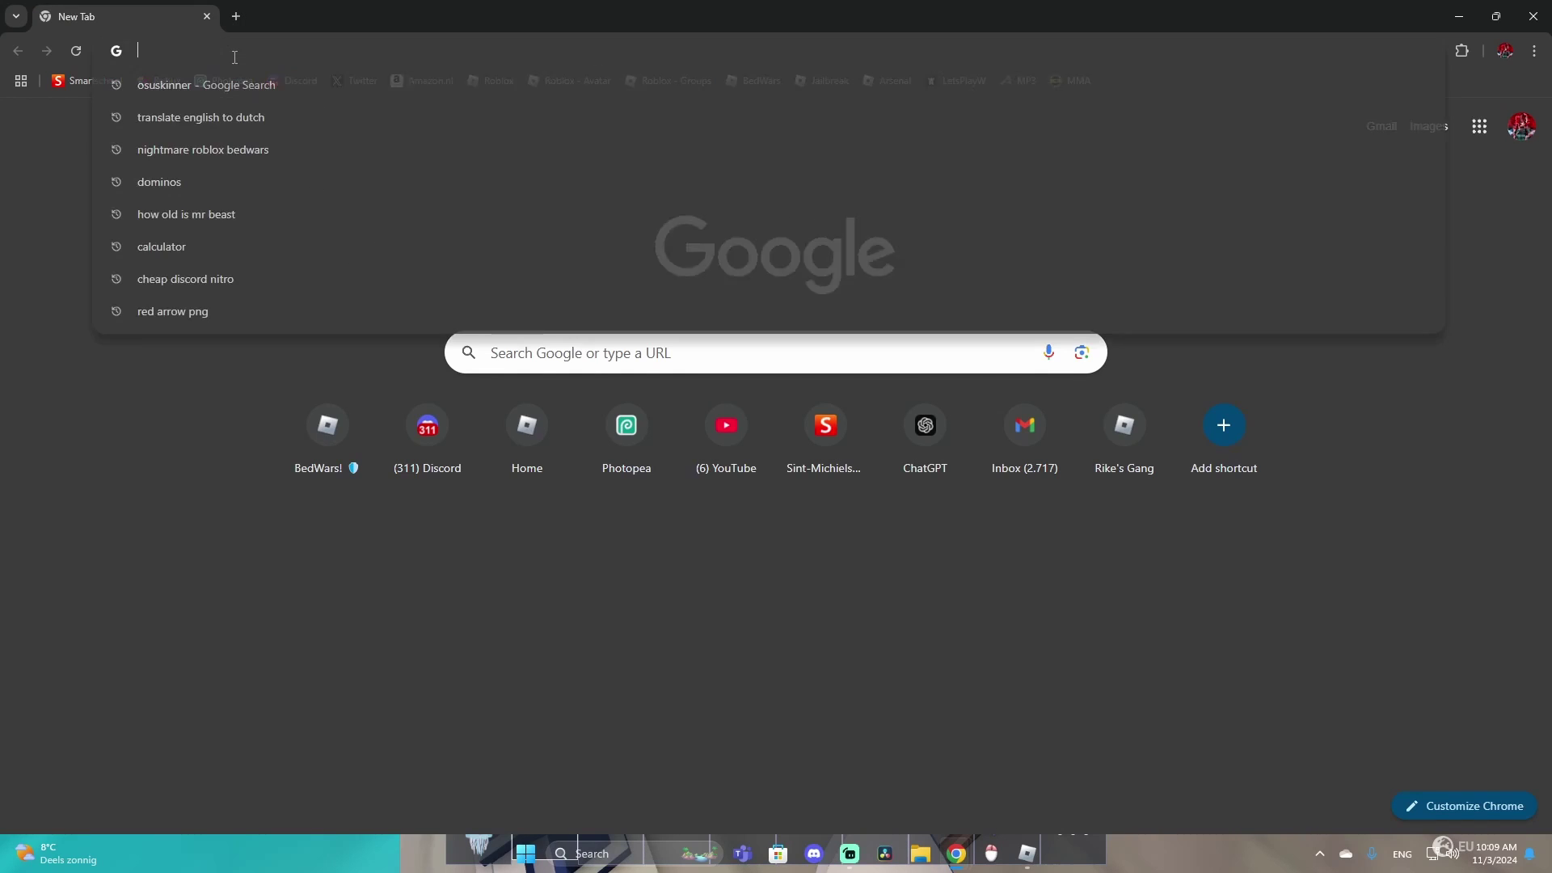
text(photopea)
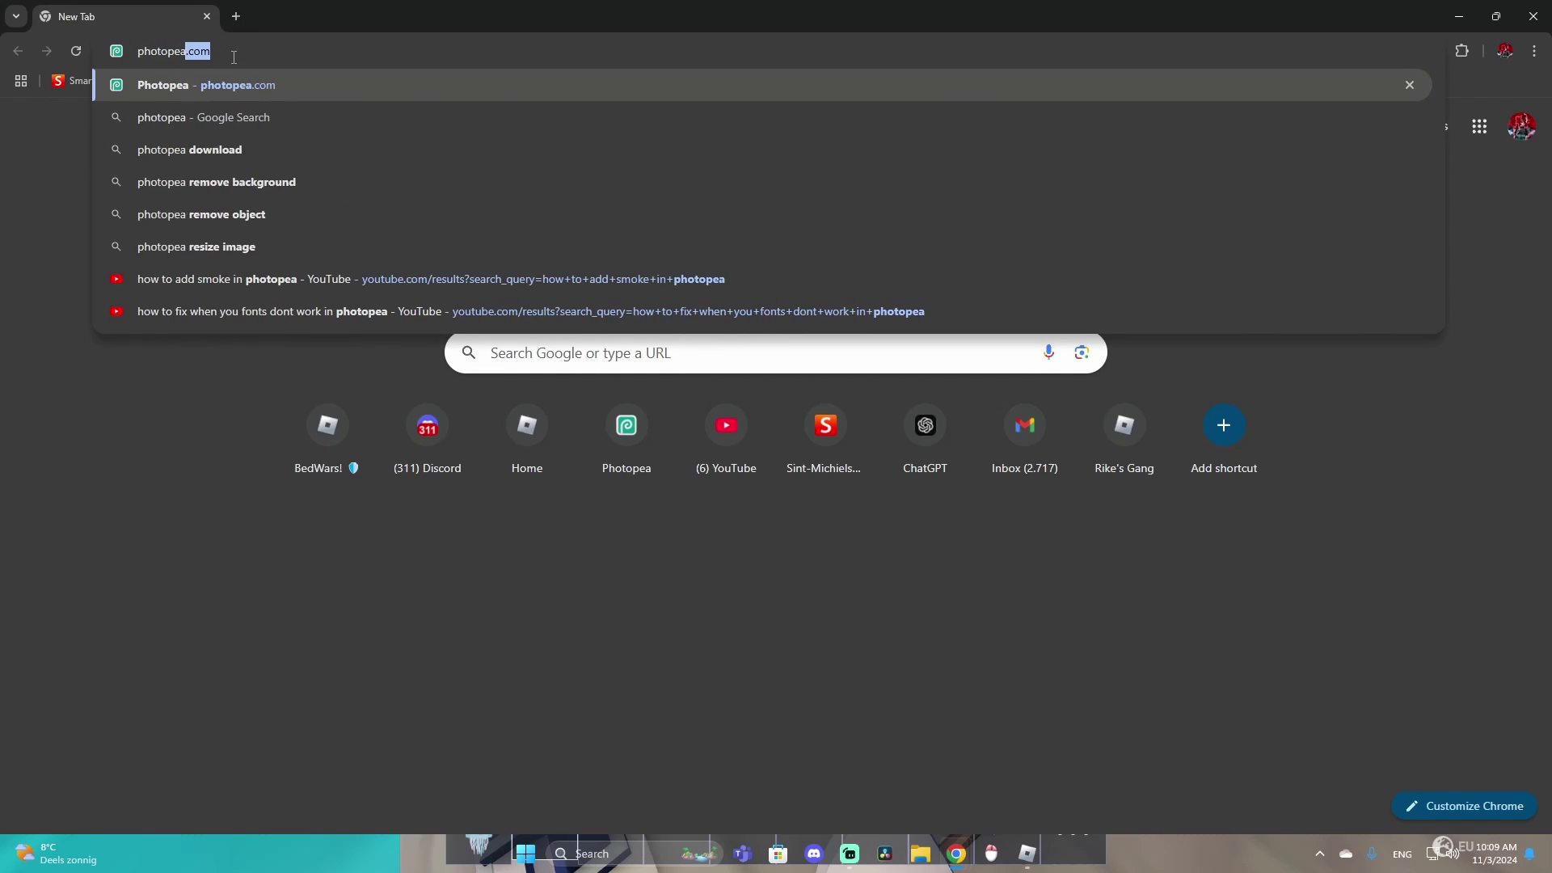
key(Return)
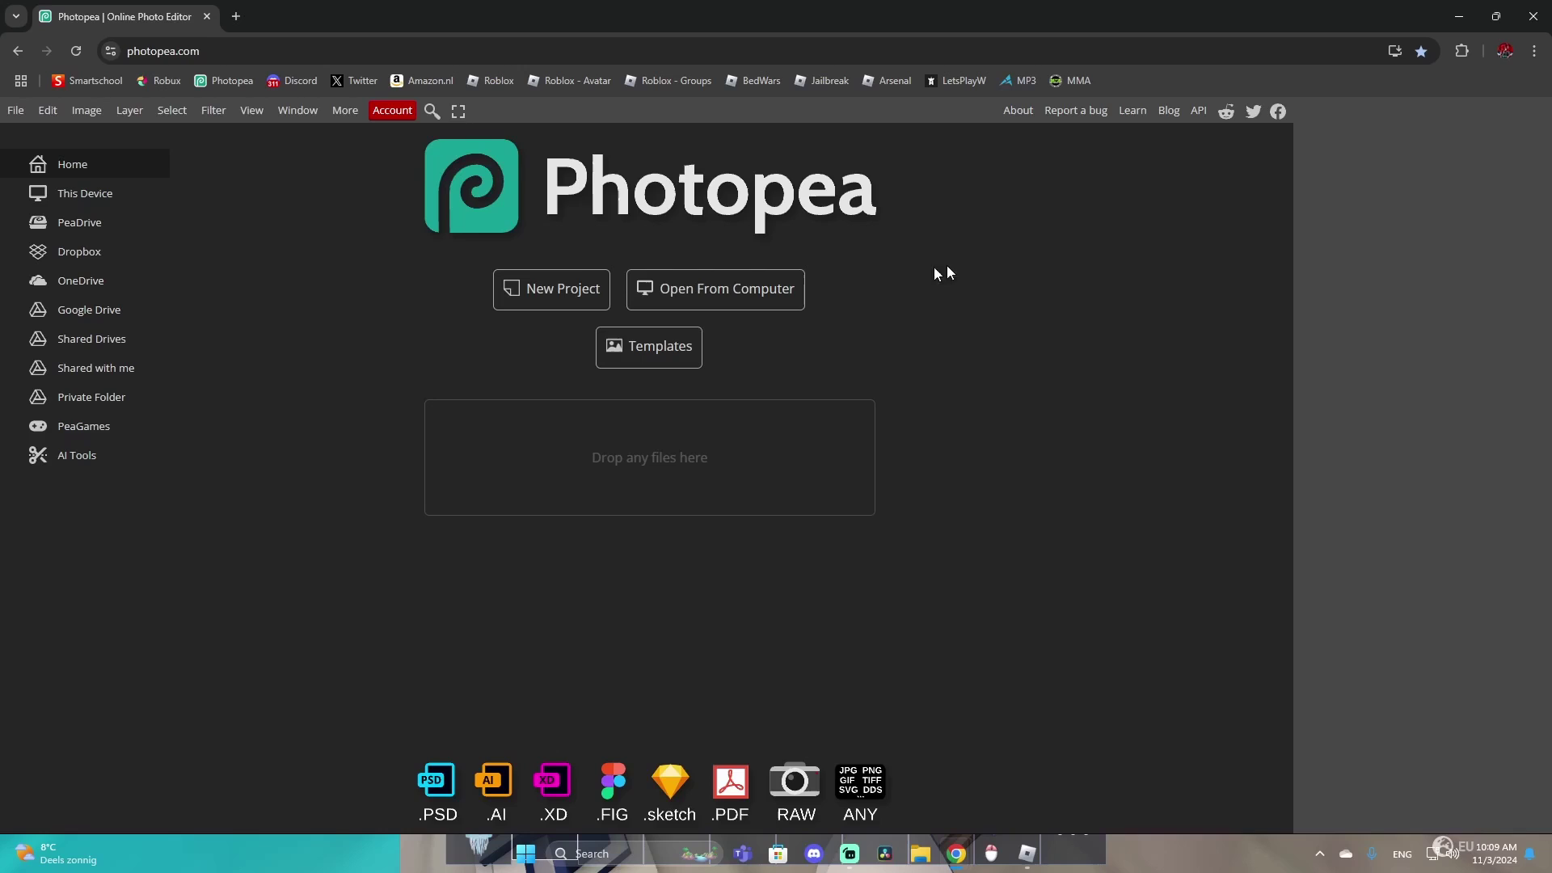
key(ctrl+v)
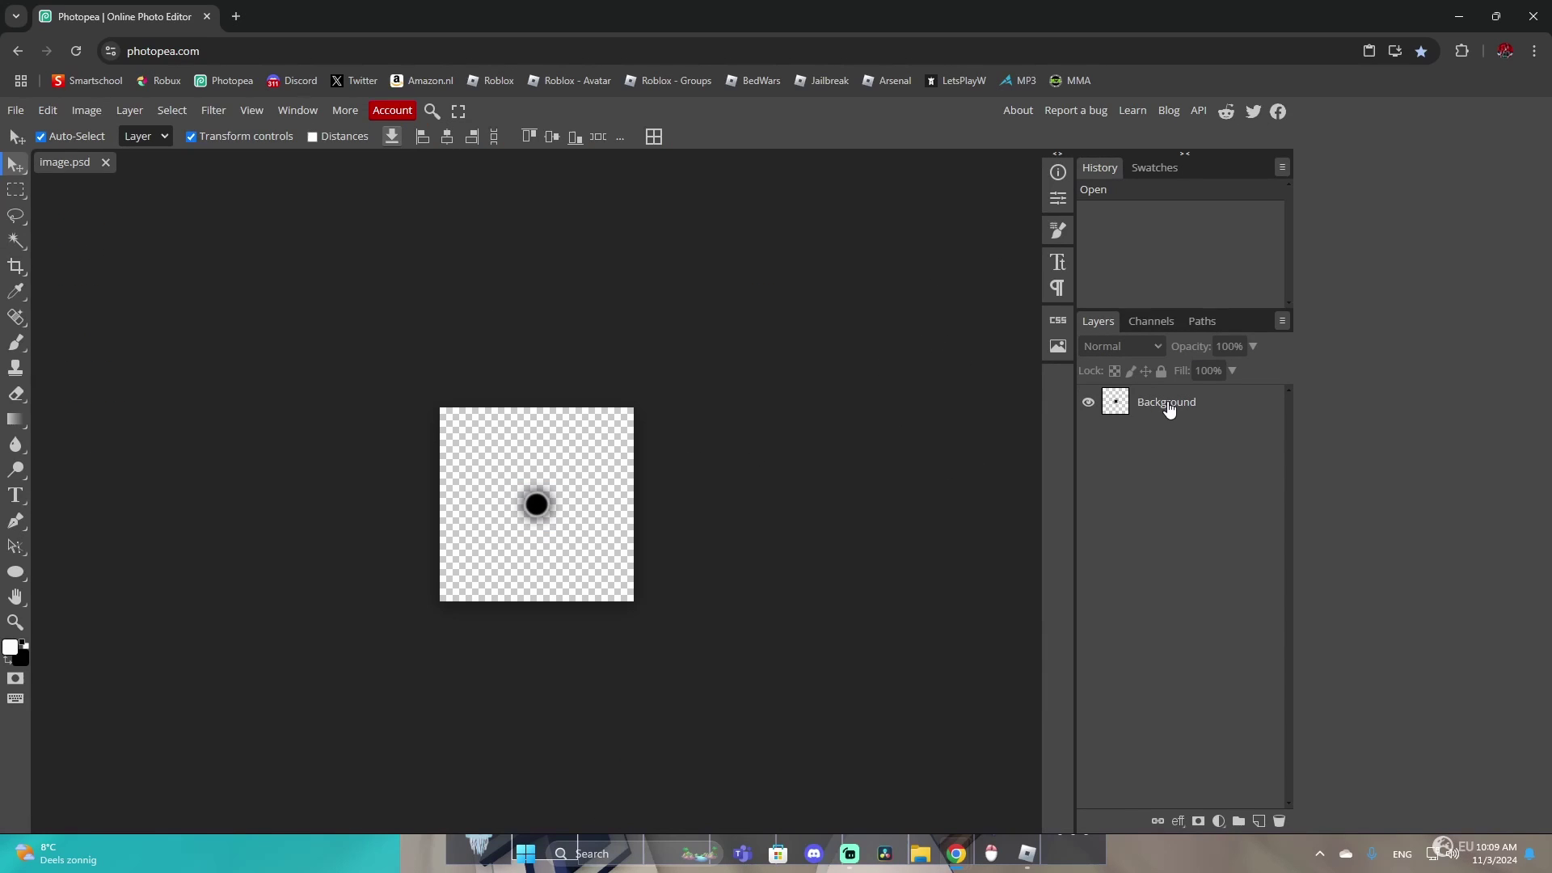
click(1169, 410)
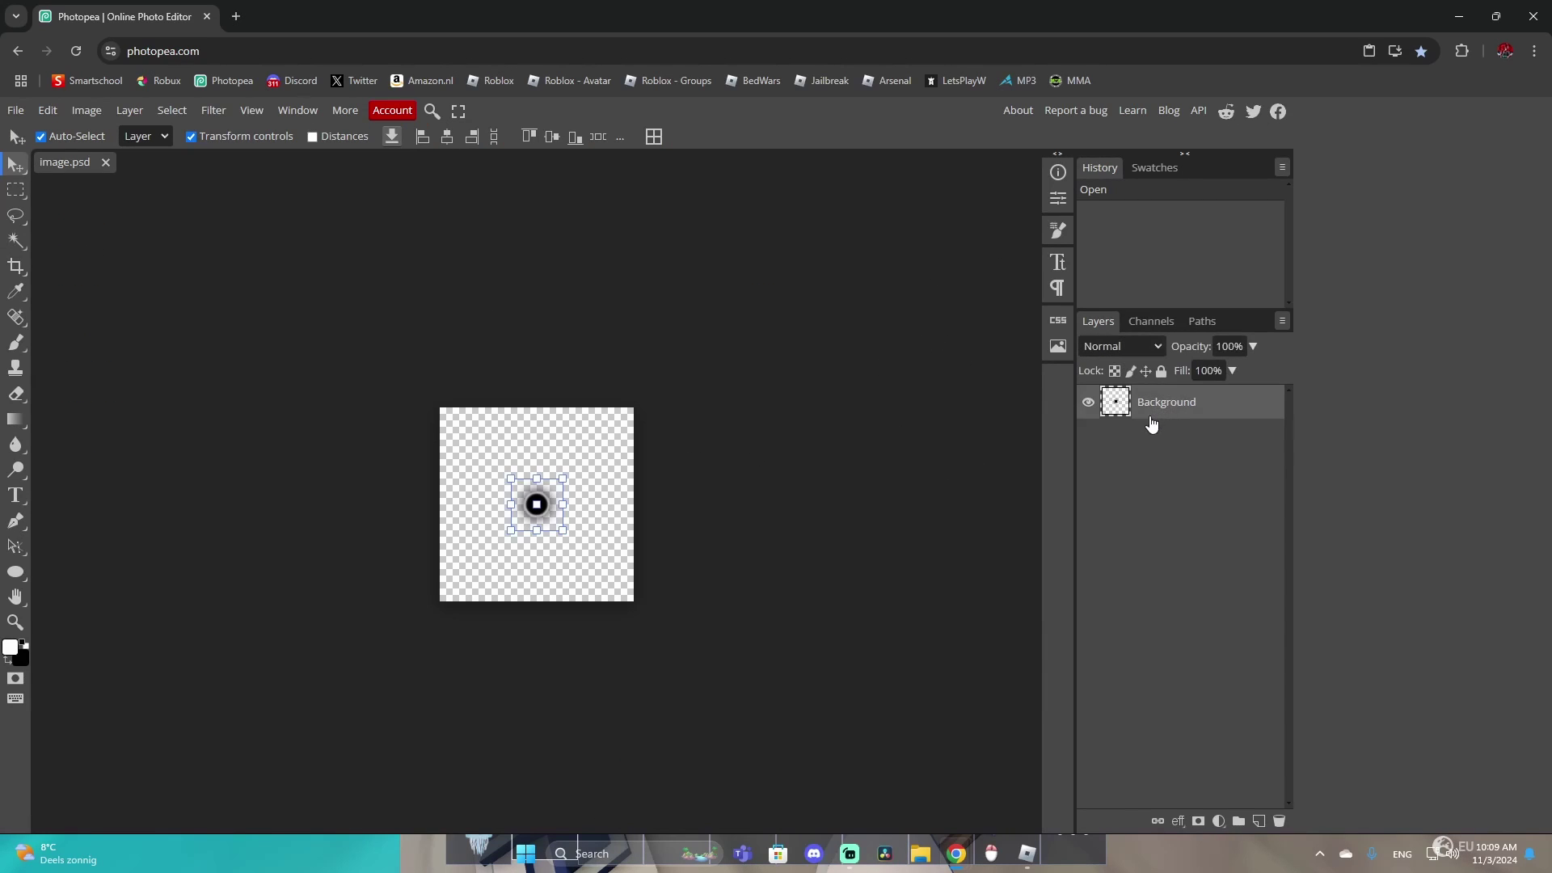
double_click(1220, 410)
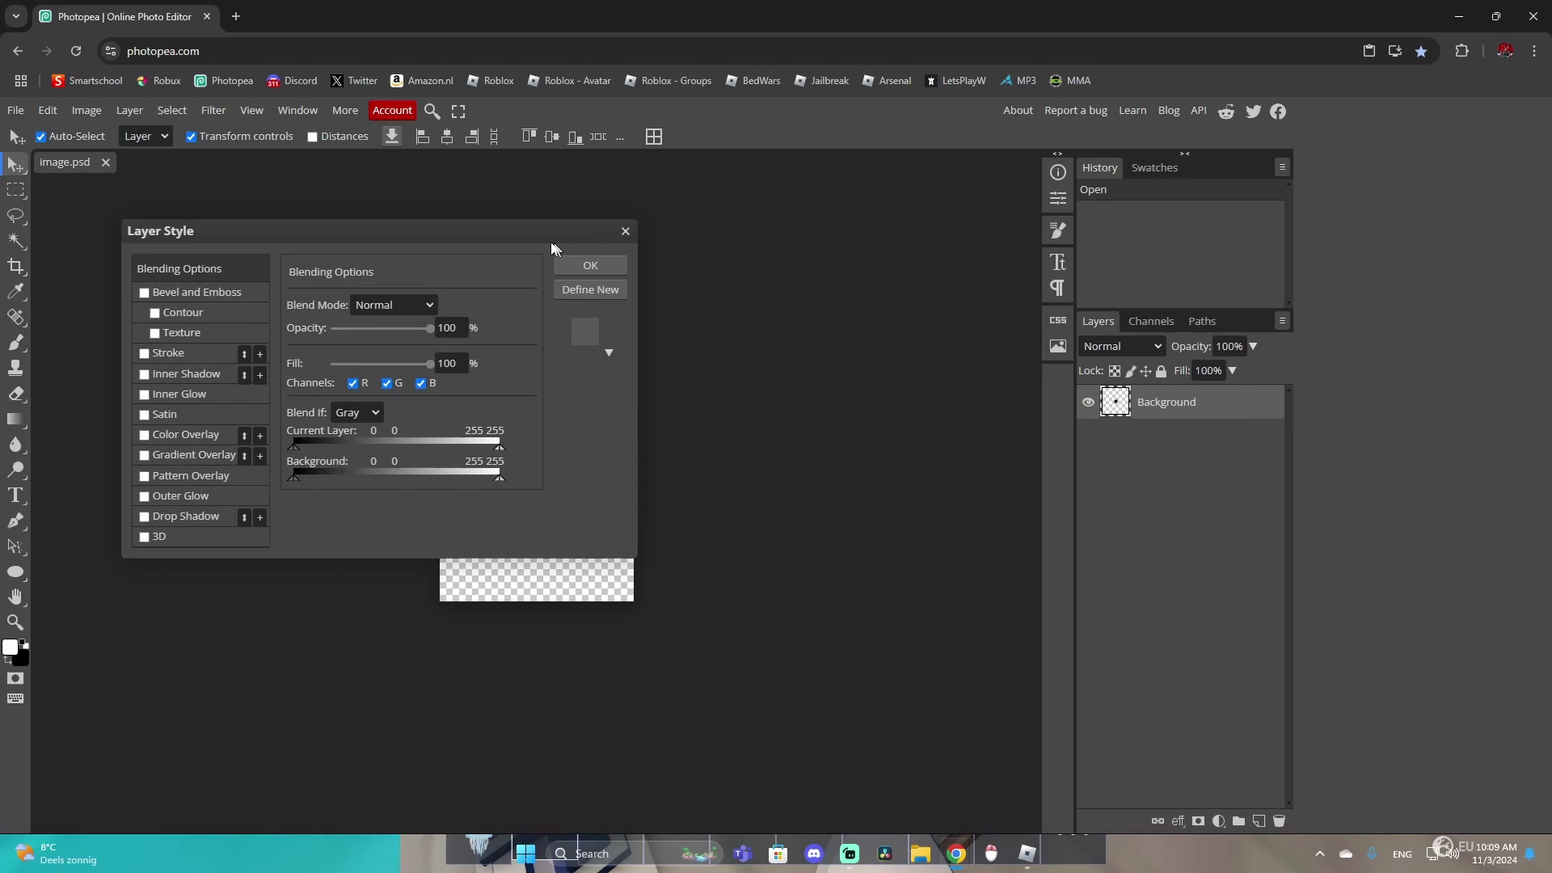
drag(552, 247, 1224, 332)
click(859, 527)
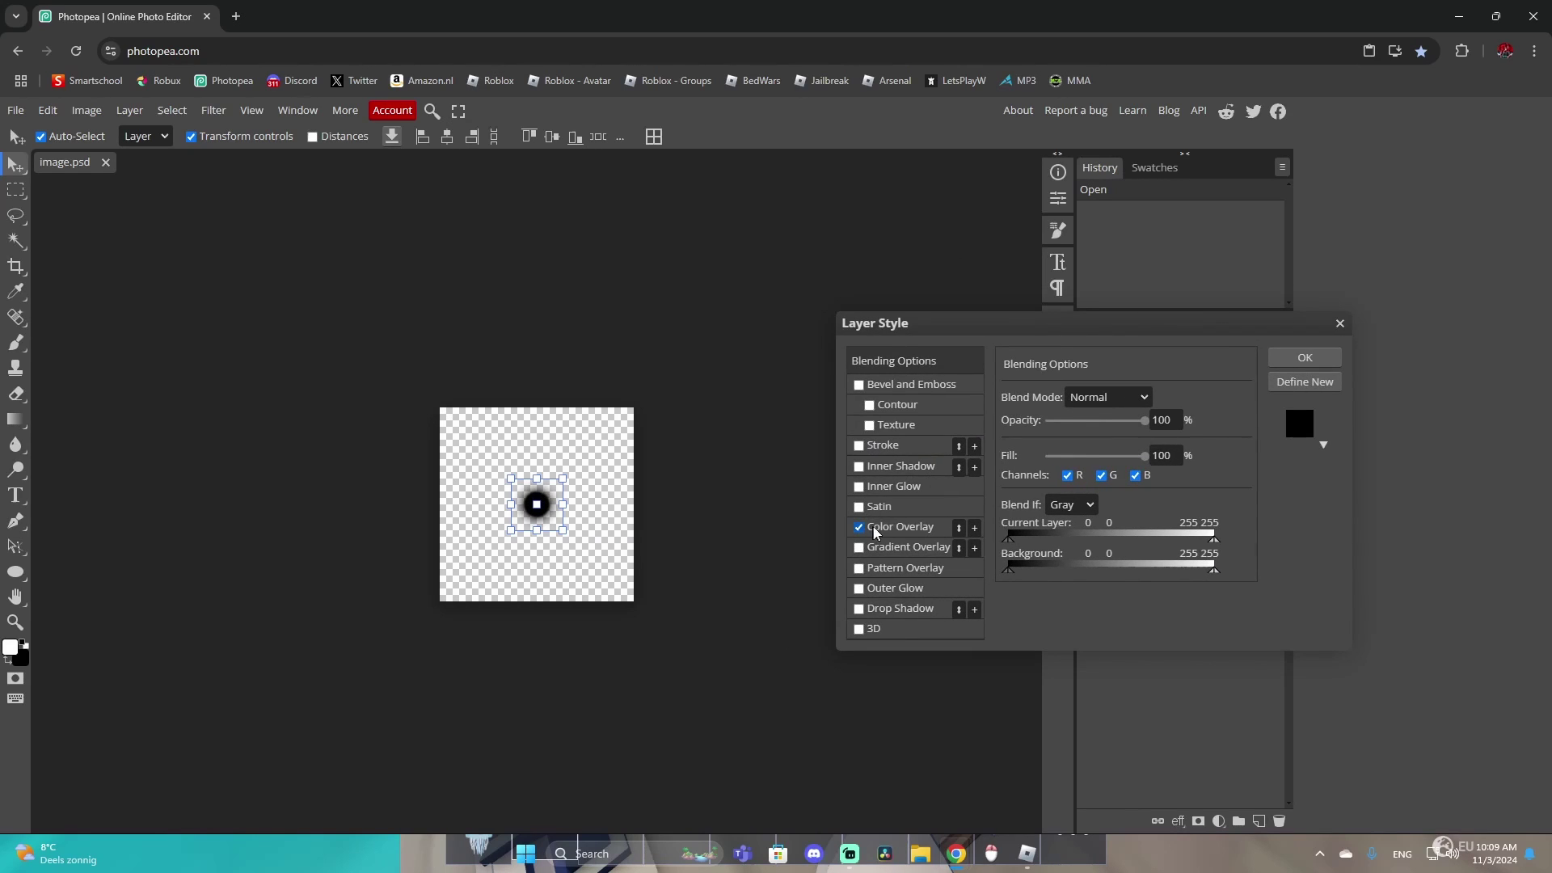
click(889, 526)
click(1203, 420)
click(543, 621)
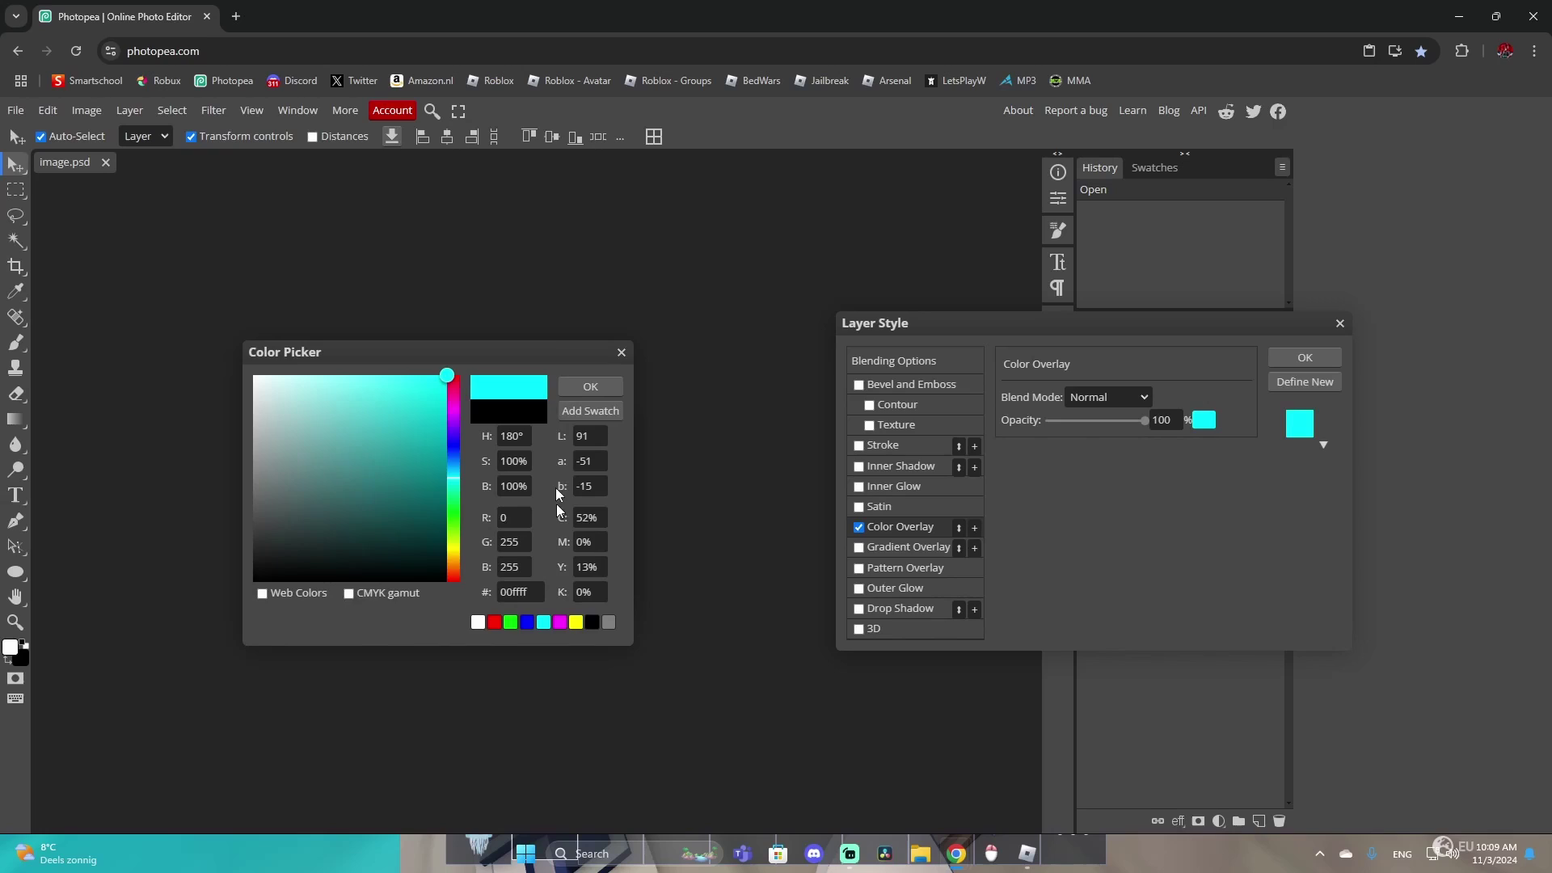
drag(498, 352, 1030, 436)
click(1093, 705)
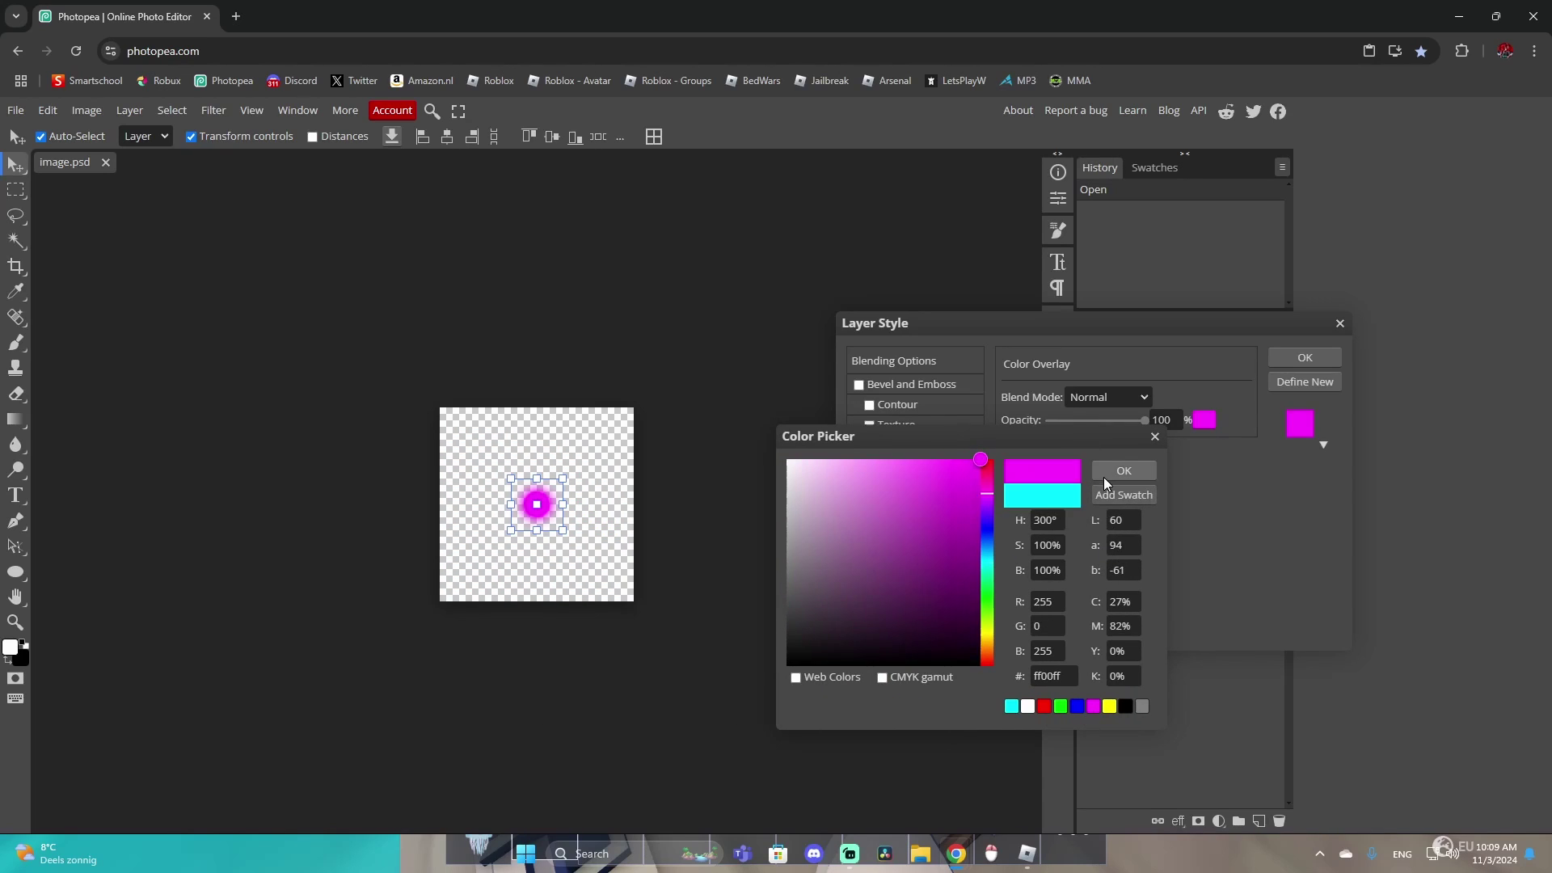
click(1106, 474)
drag(1144, 420, 1275, 428)
click(1338, 323)
click(710, 362)
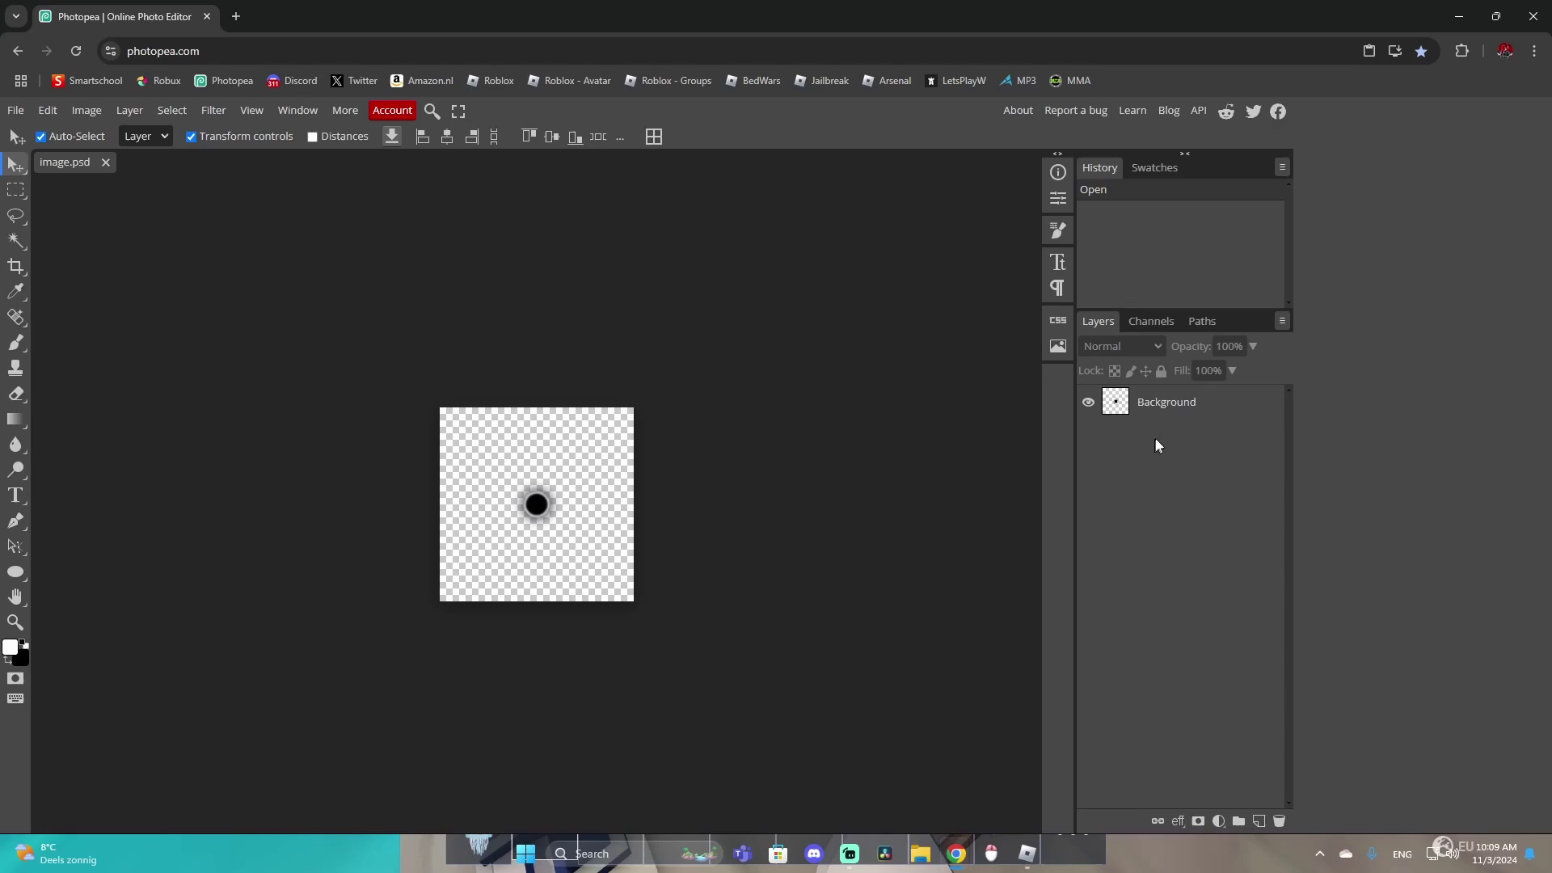
double_click(1218, 412)
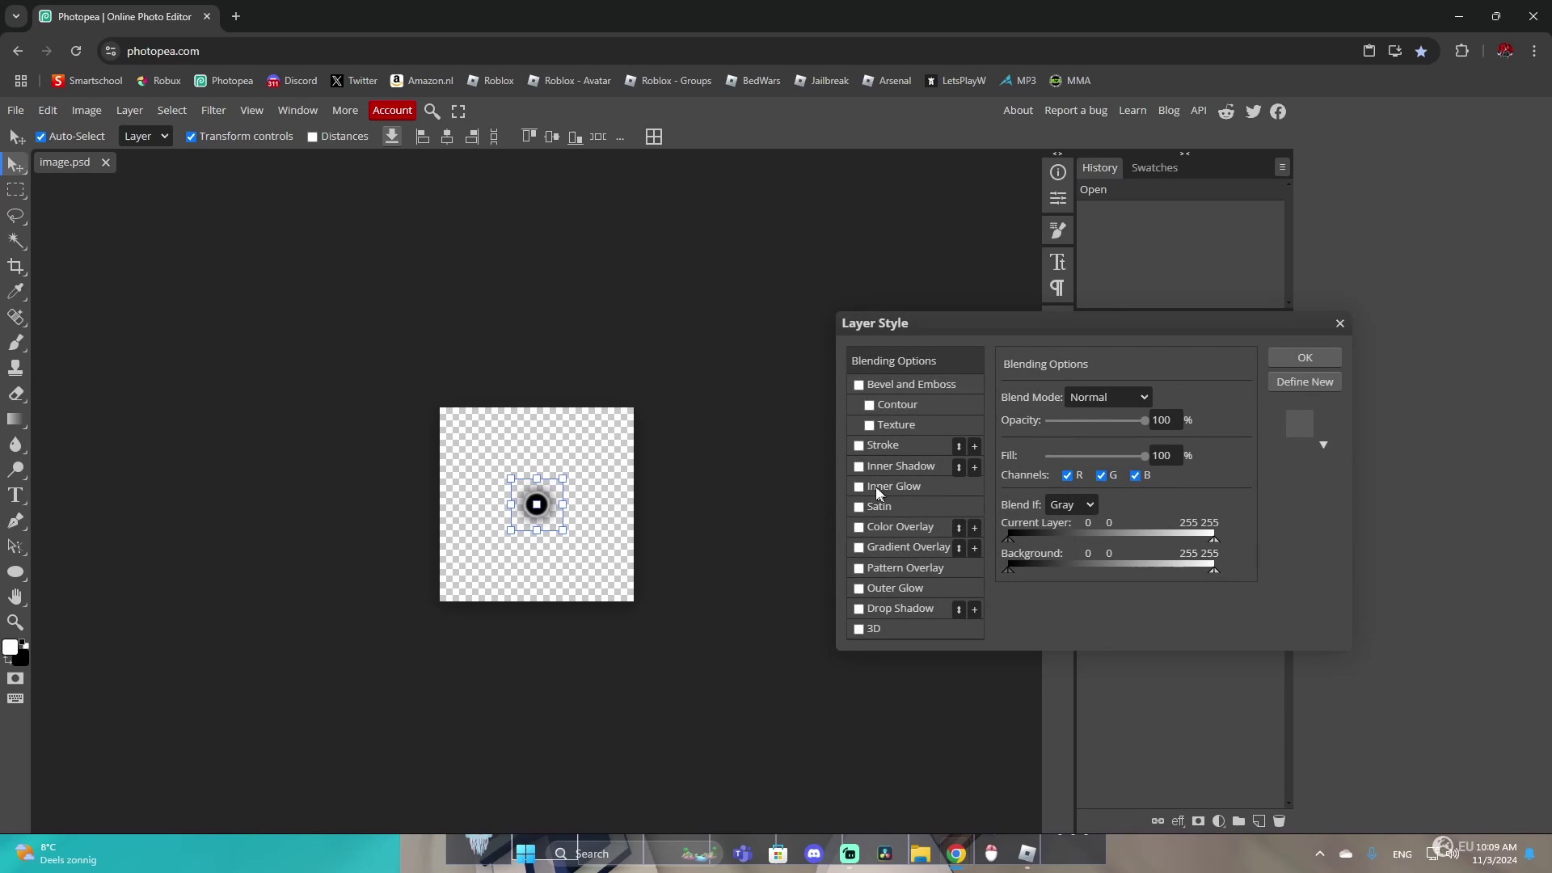
click(1314, 361)
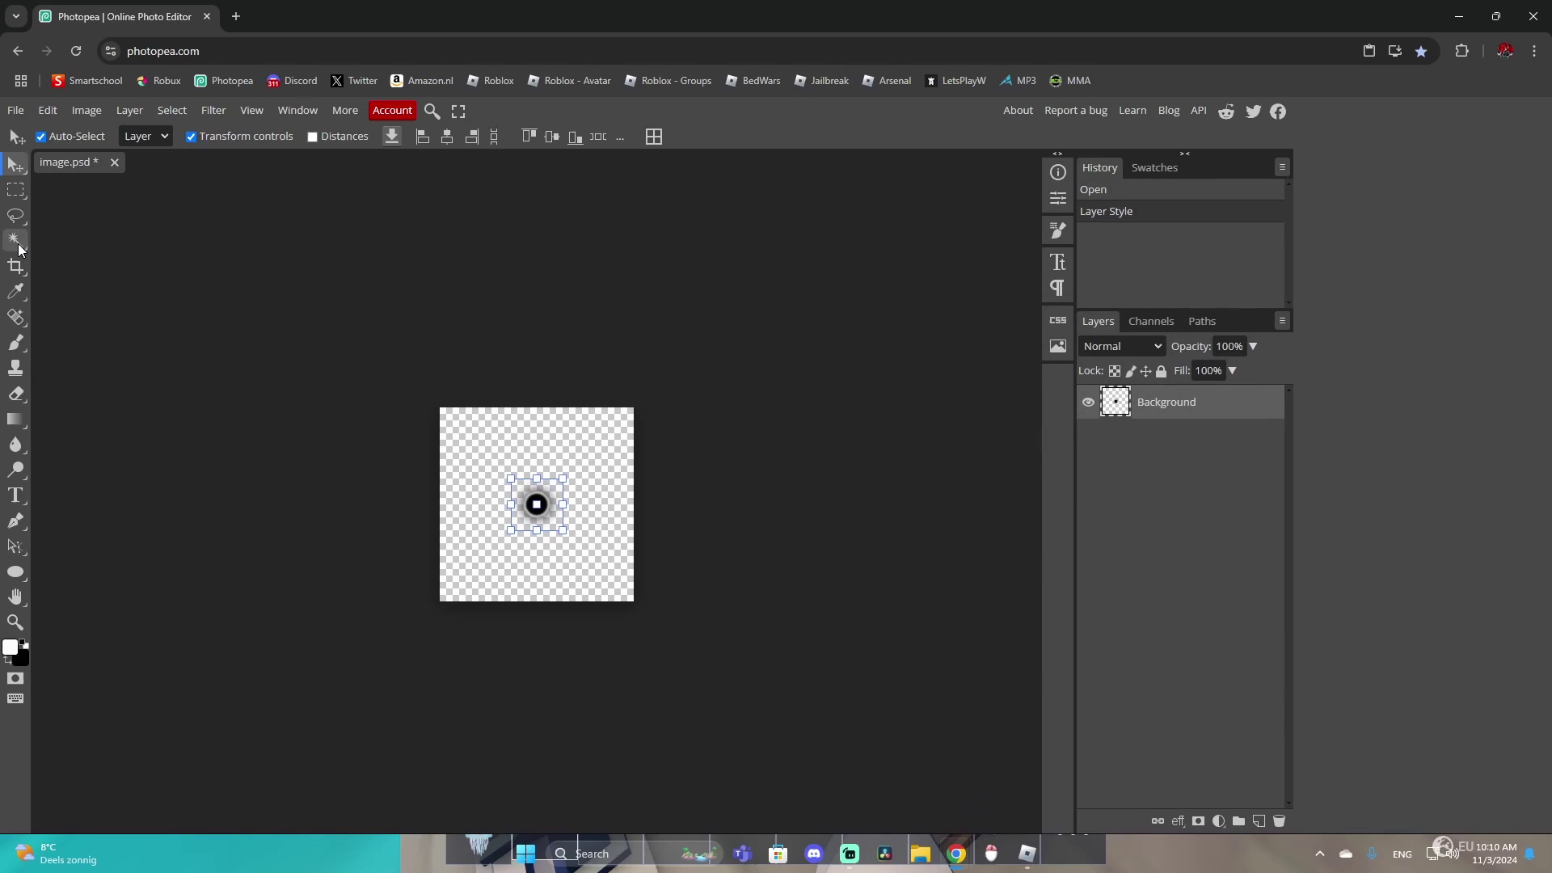
Select the cursor's inner black circle with the Magic Wand and copy it onto its own layer.
click(15, 241)
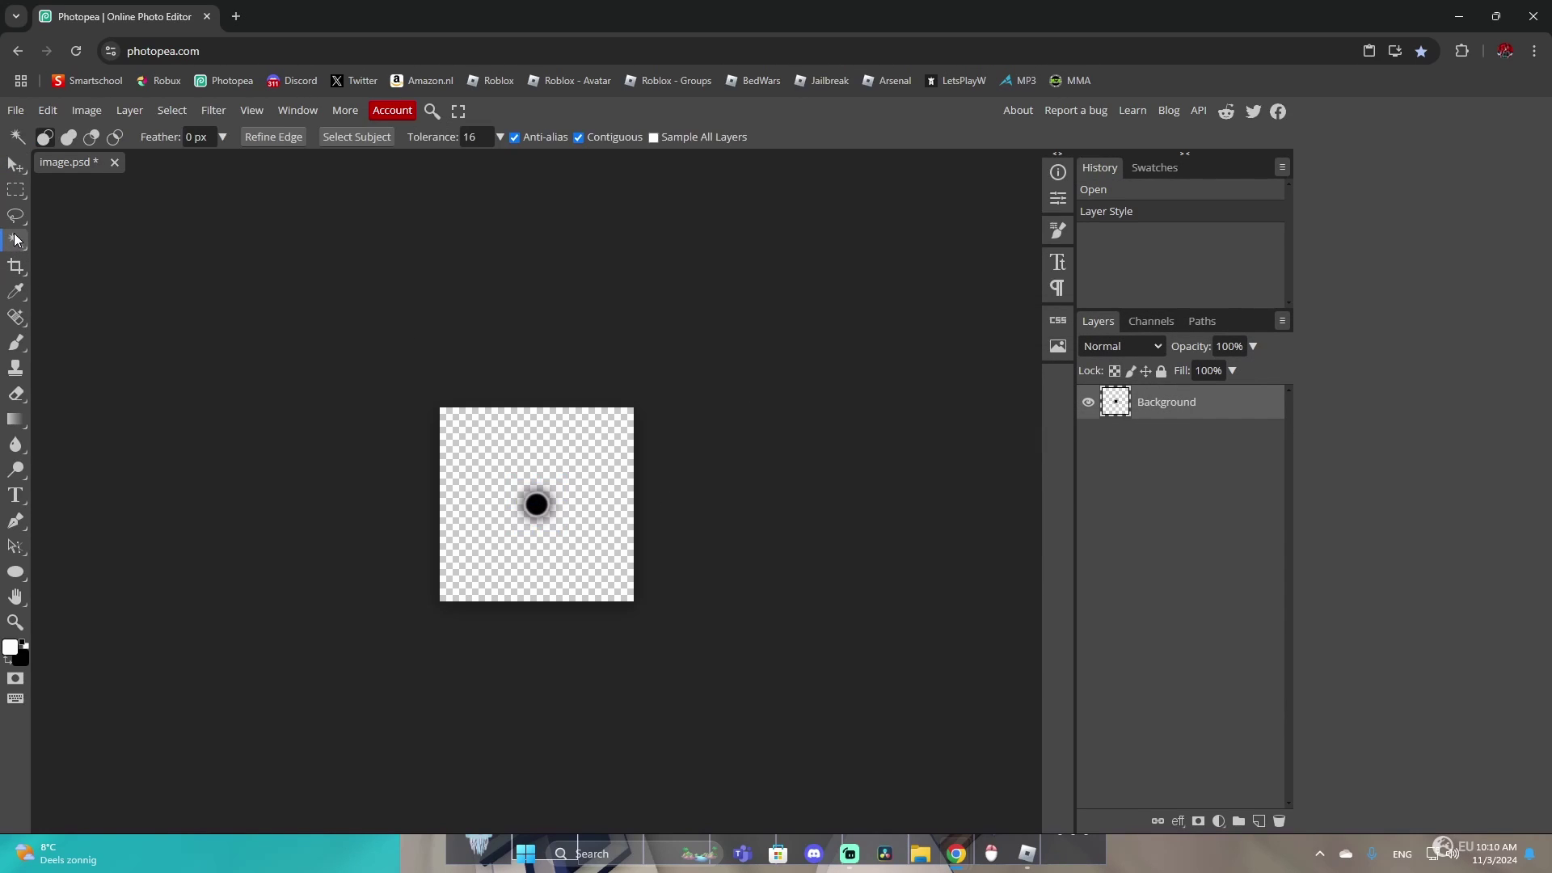
click(537, 504)
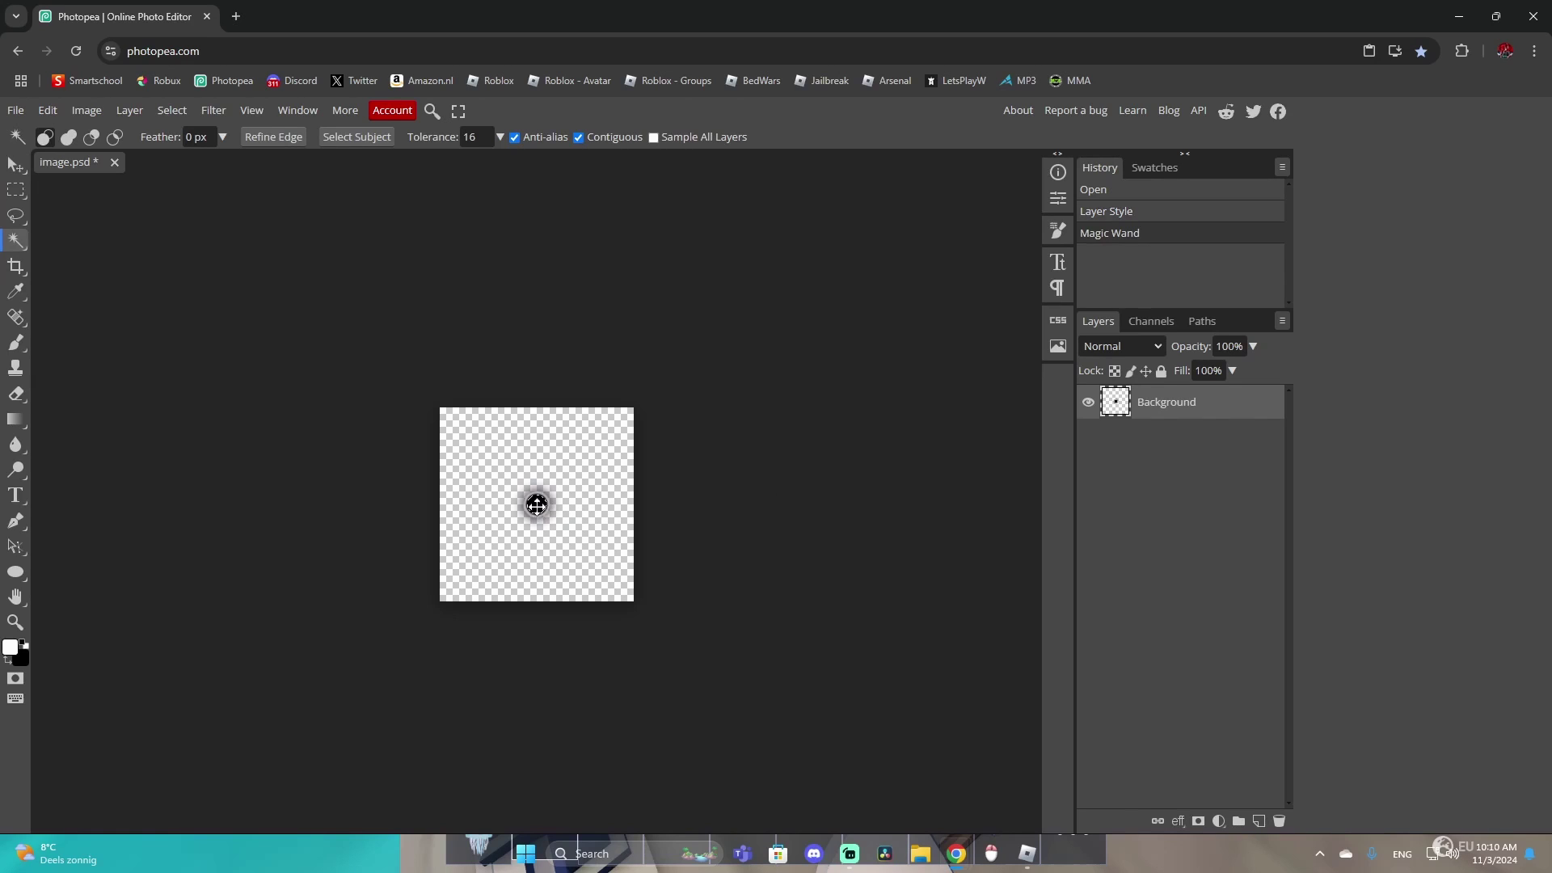
key(ctrl+c)
key(ctrl+v)
Add a white Color Overlay at 100% opacity to the copied inner circle layer.
double_click(1221, 404)
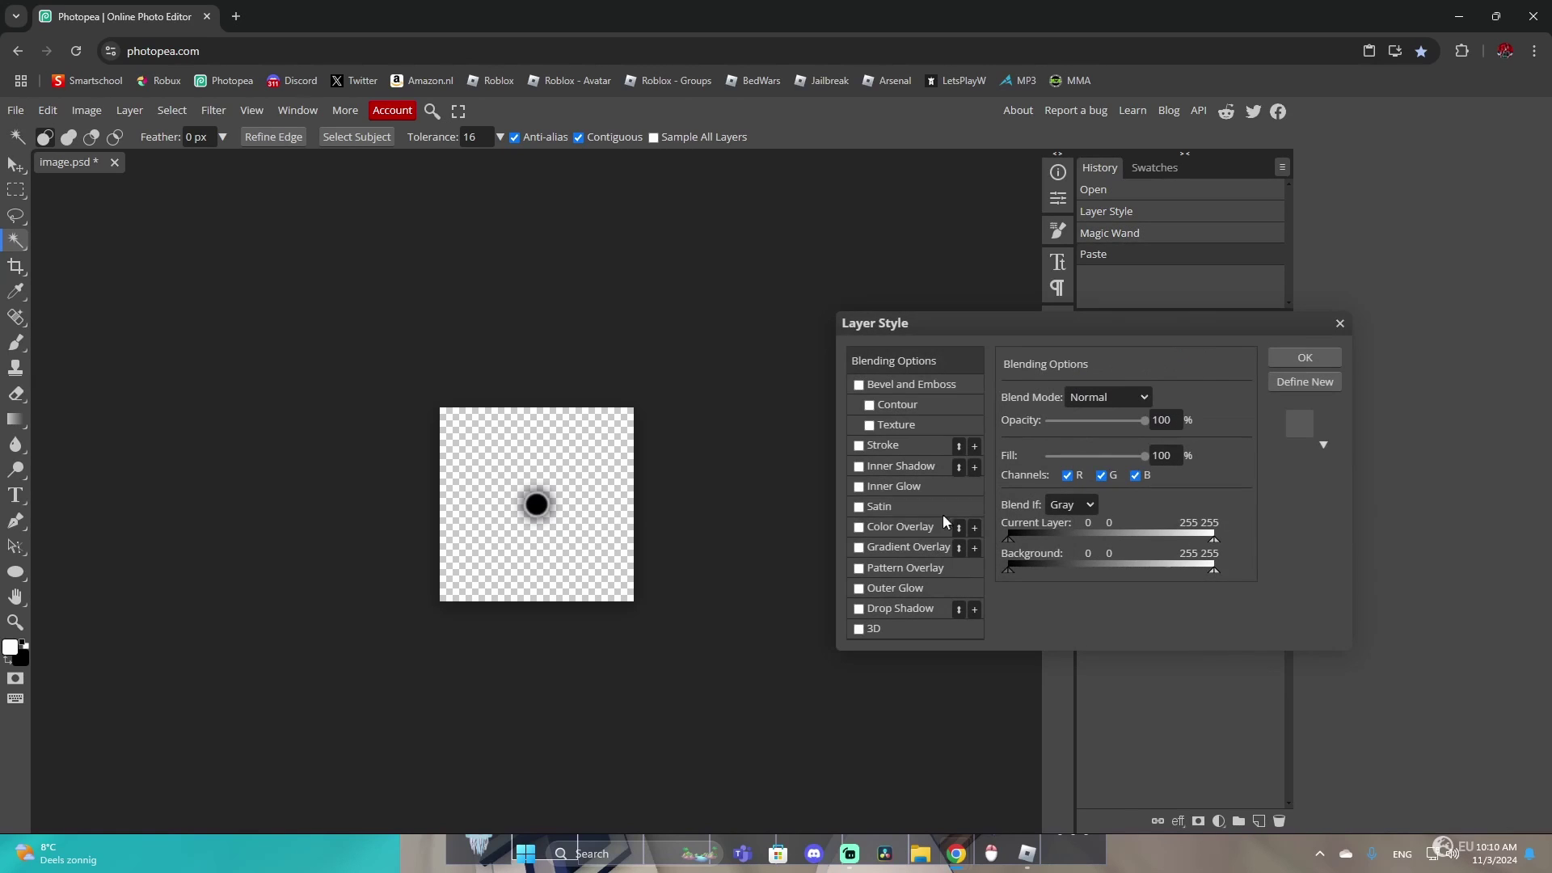
click(858, 526)
click(890, 527)
click(1205, 421)
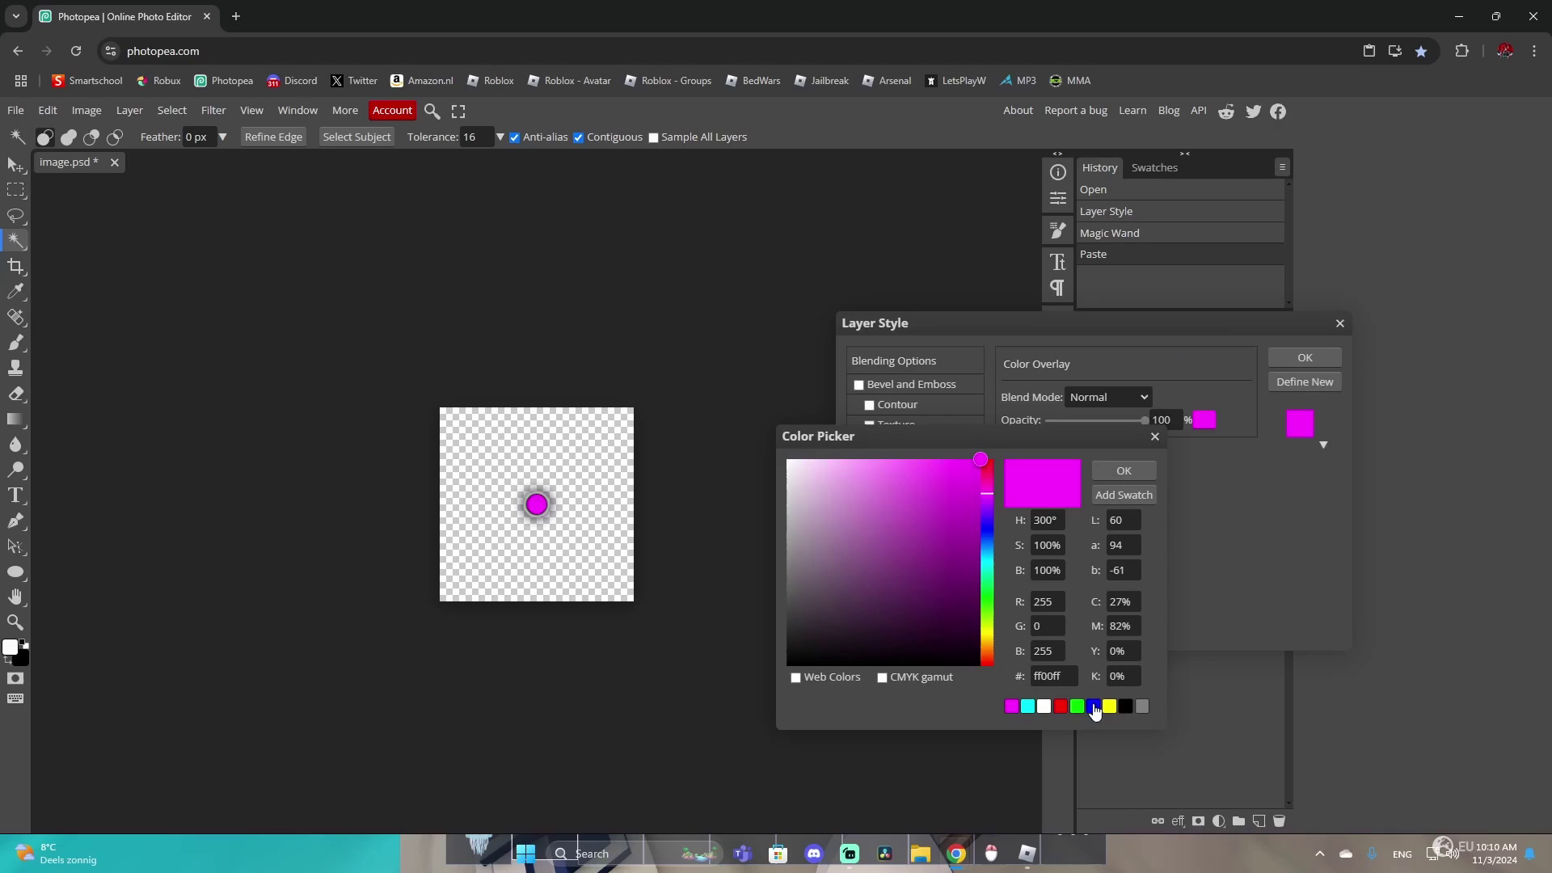
click(1045, 706)
click(1124, 470)
Add an Outer Glow to the inner circle layer with its colour set to white, and apply the layer style.
click(859, 587)
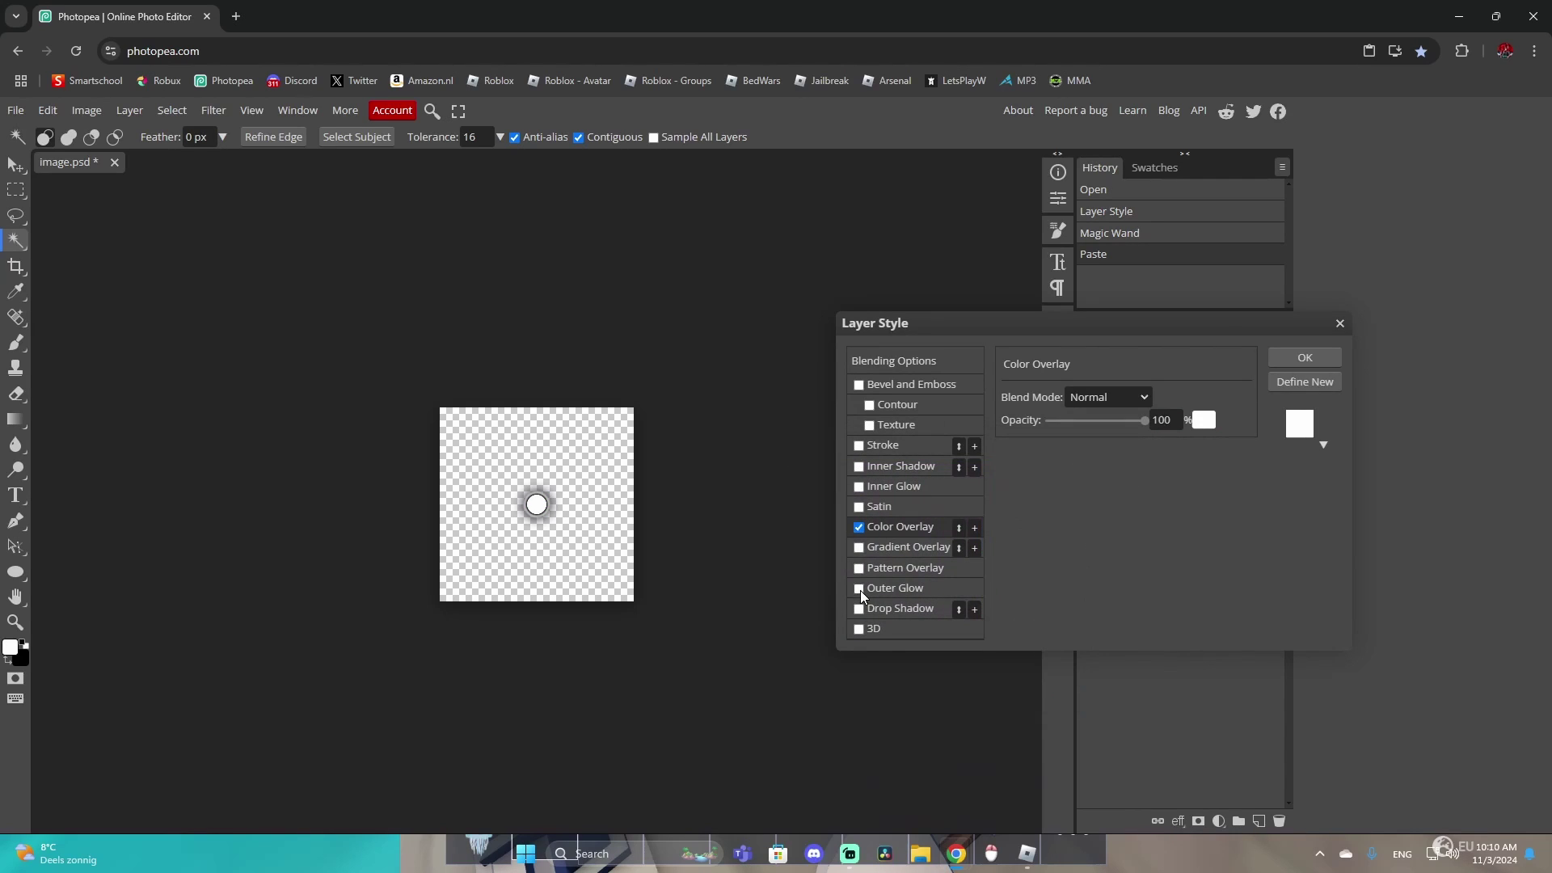
click(895, 588)
click(1012, 464)
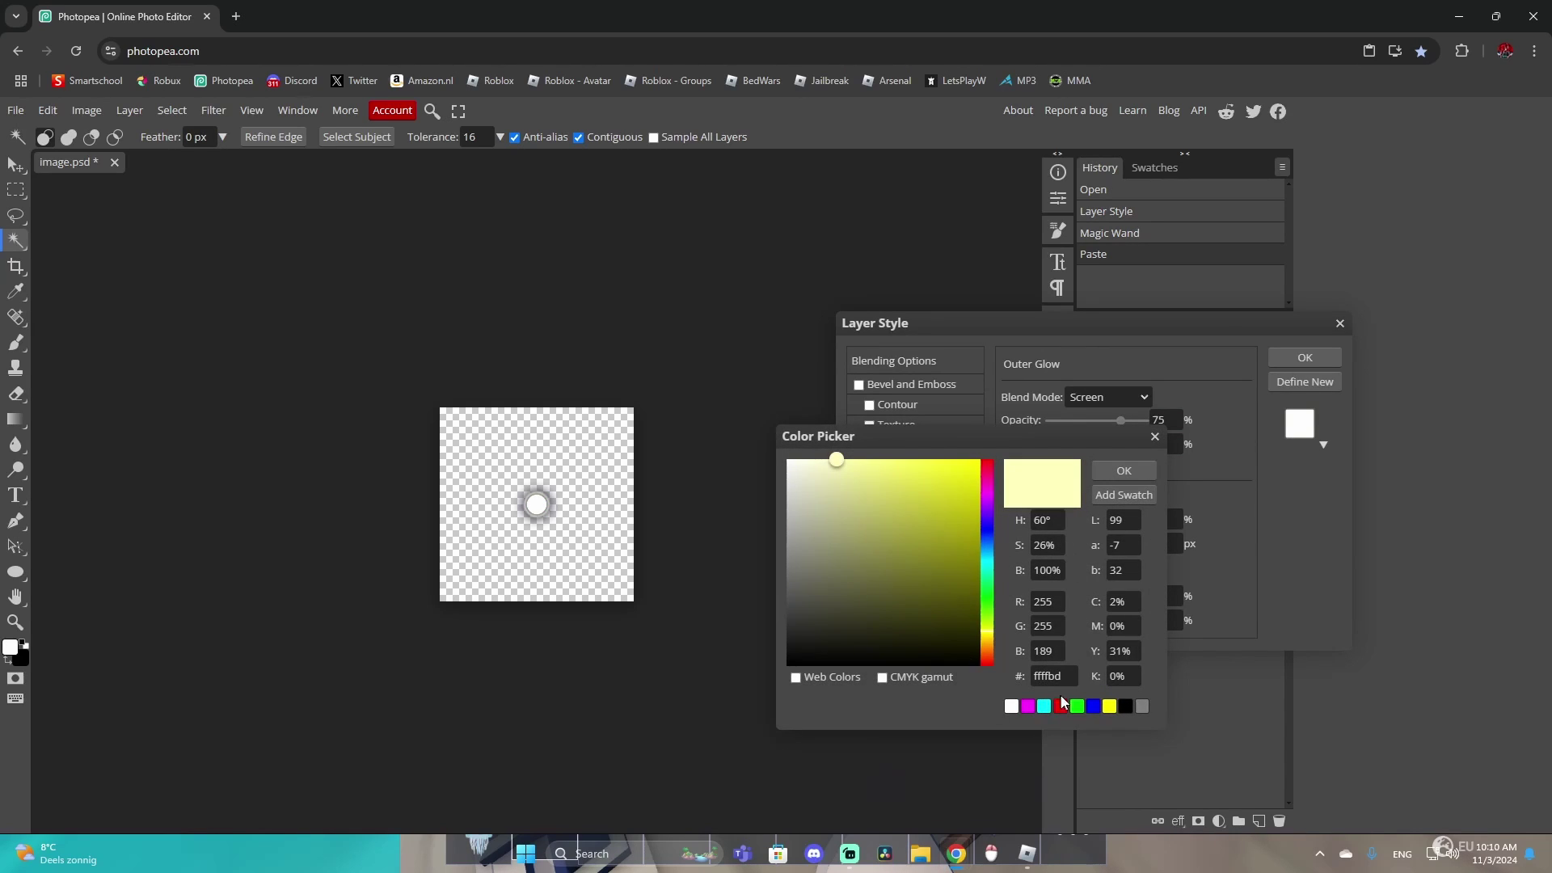
click(1011, 706)
click(1123, 470)
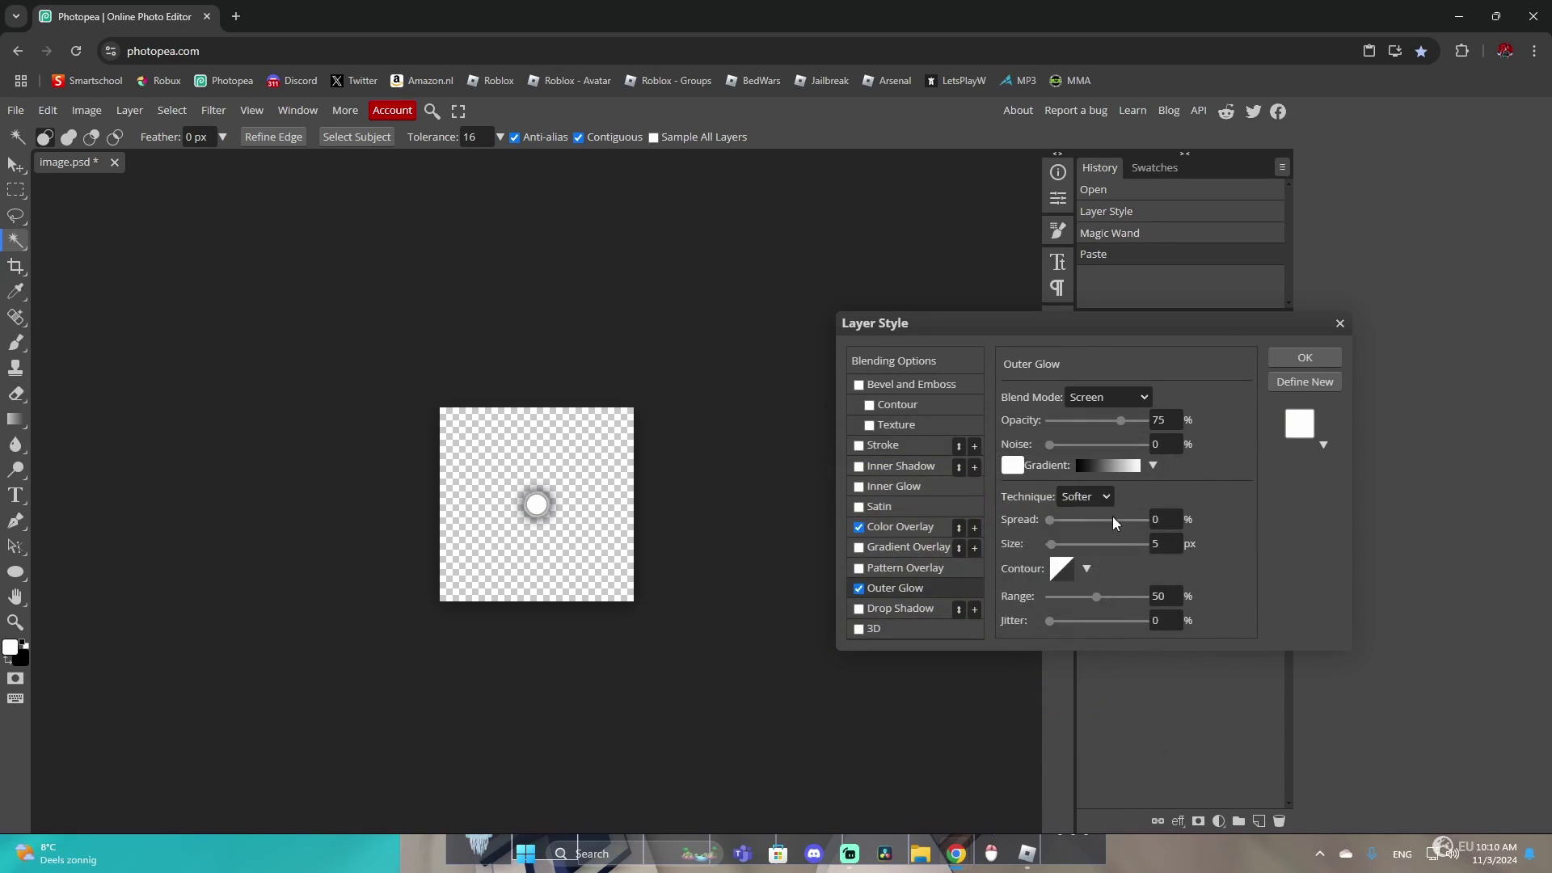
click(1051, 544)
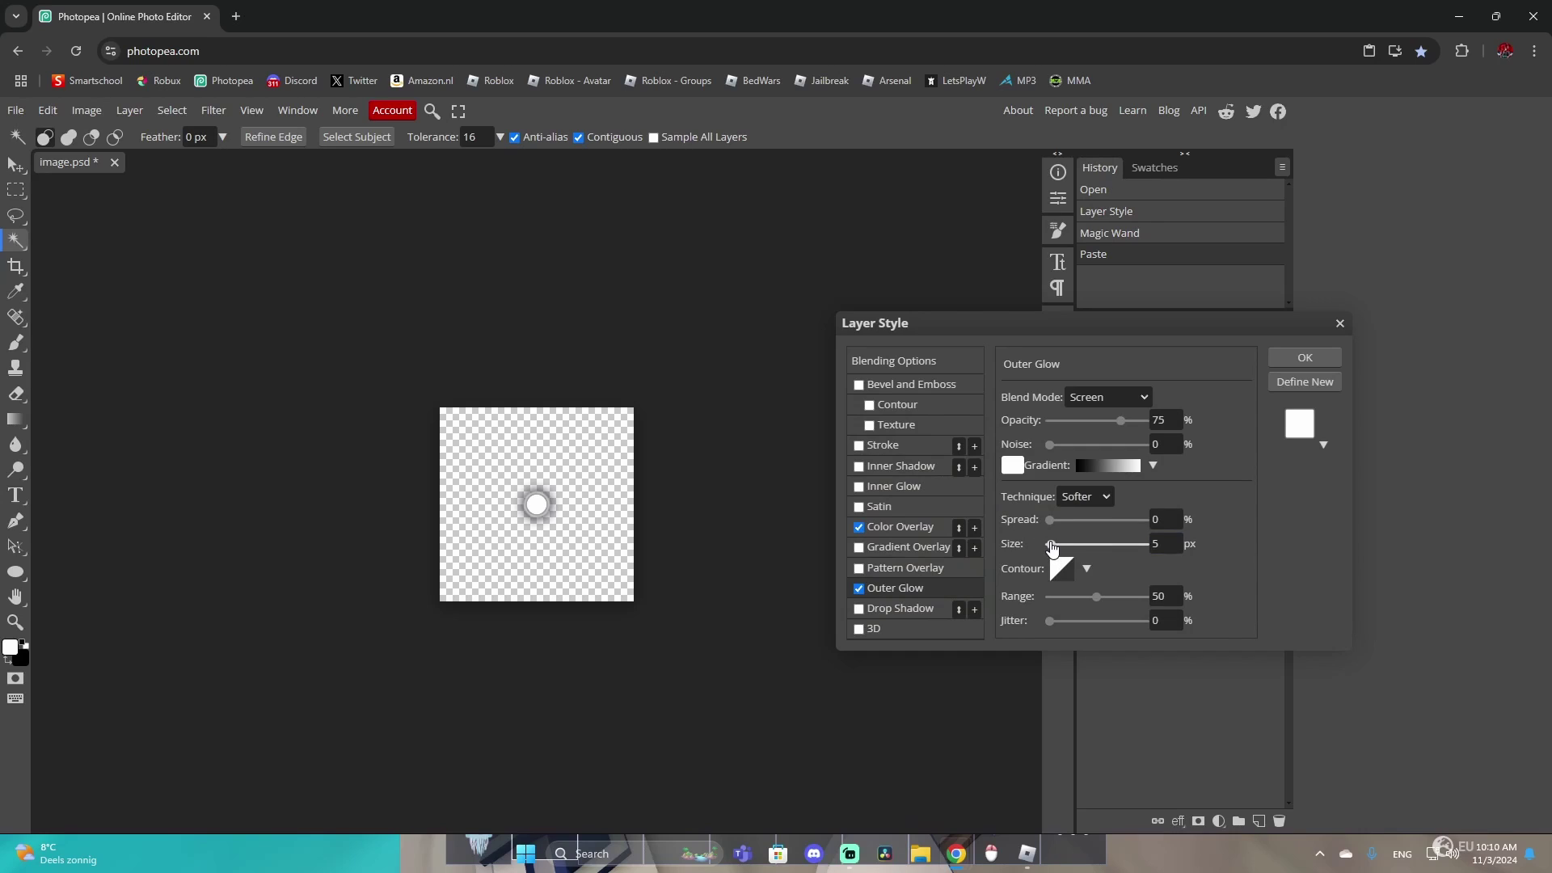
click(1336, 357)
Add a black outside Stroke at 100% opacity to the inner circle layer, adjust its size and apply the layer style.
double_click(1210, 416)
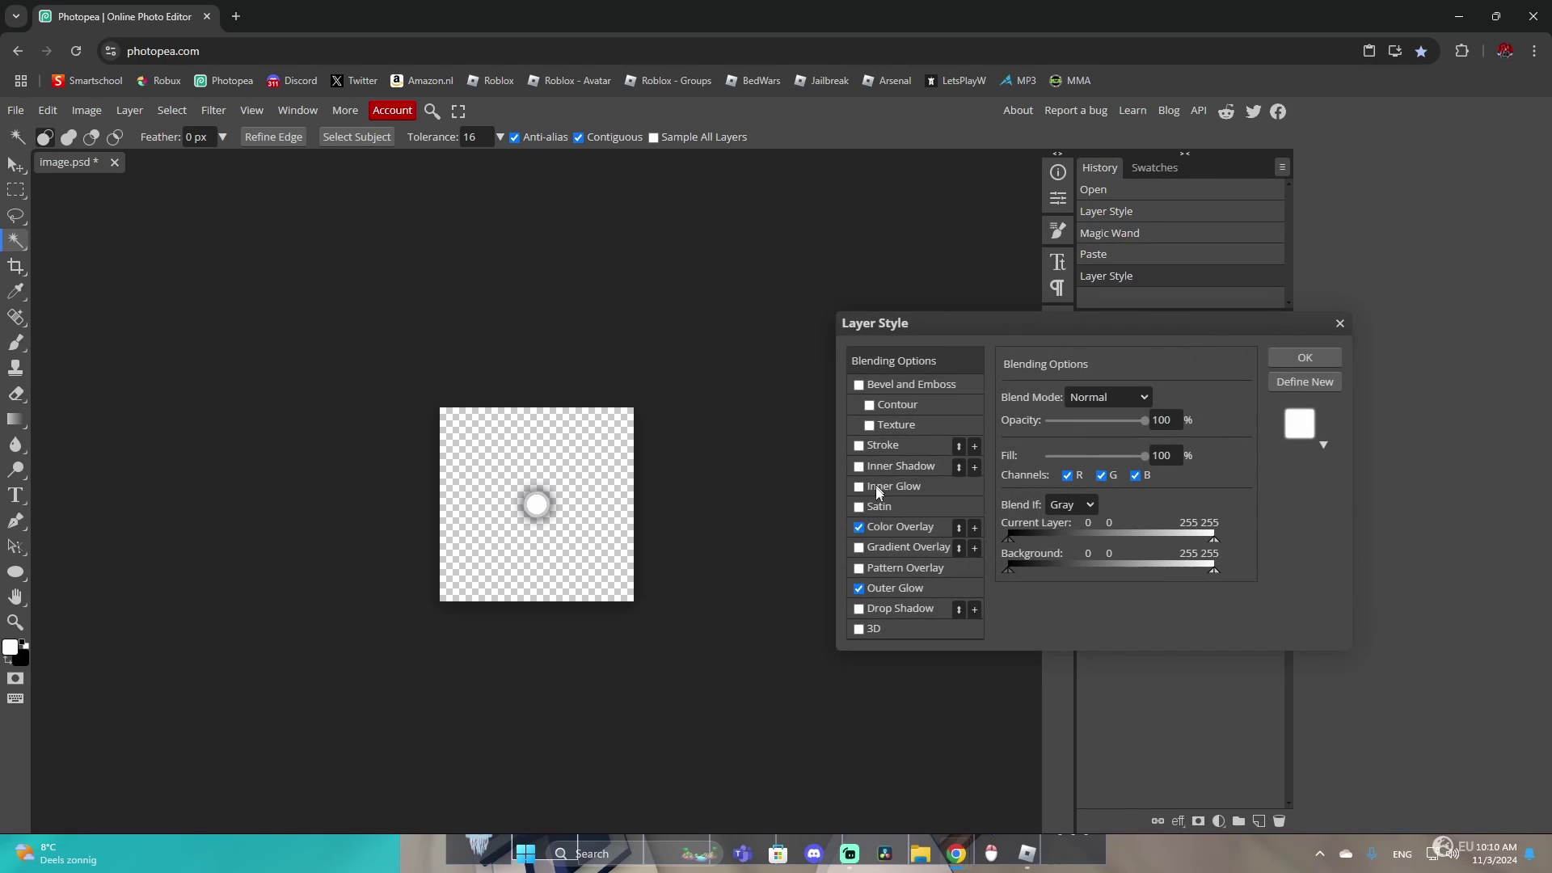
click(860, 446)
click(897, 447)
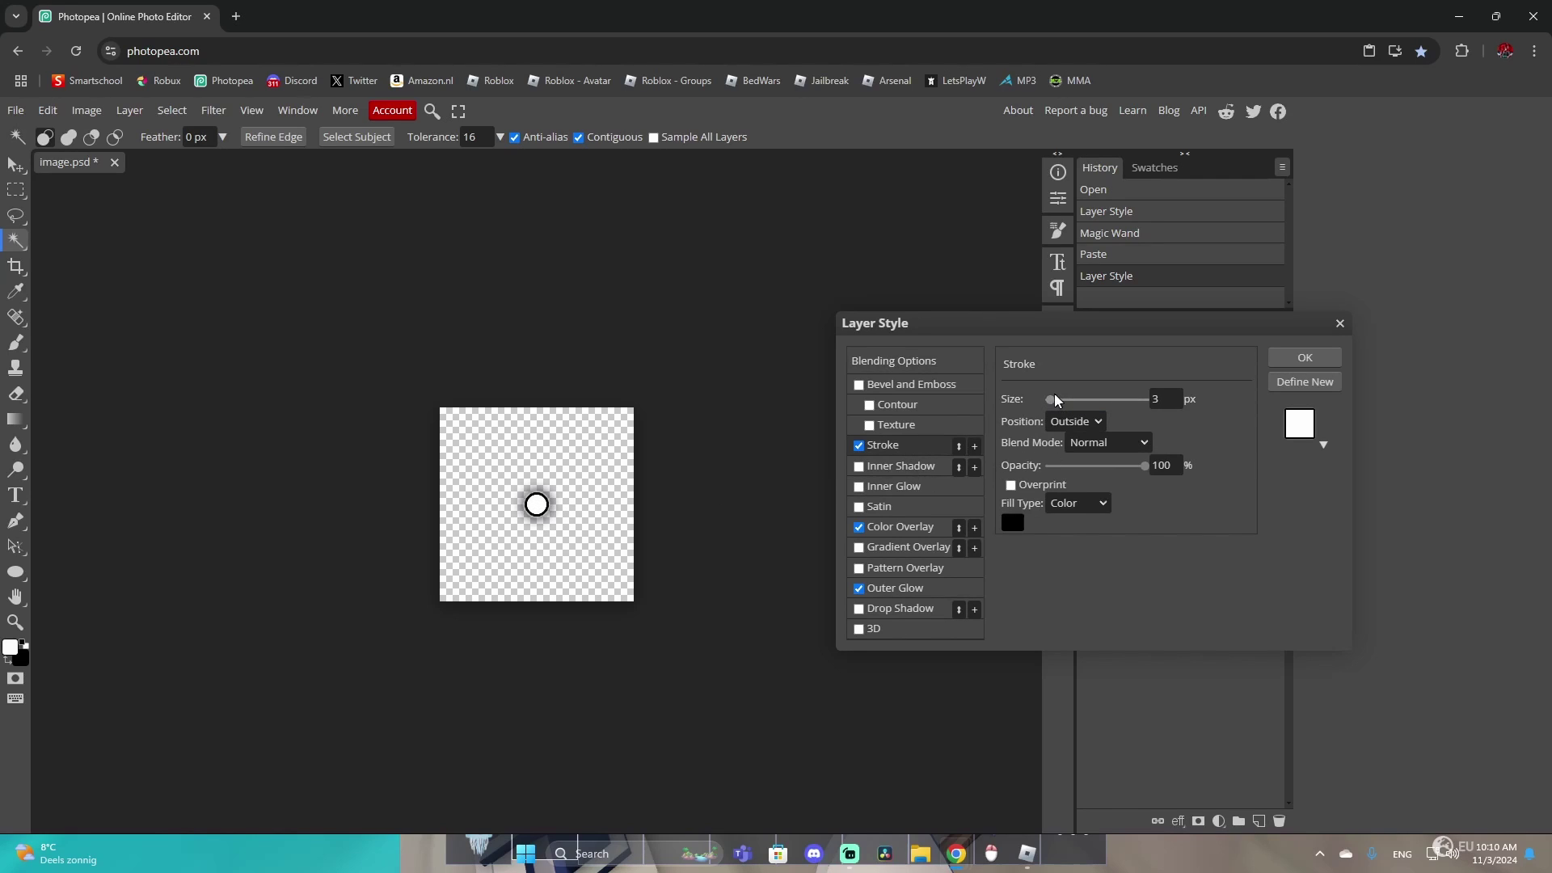
drag(1054, 397, 1050, 399)
click(1162, 398)
text(3)
text(0)
click(1338, 357)
click(609, 552)
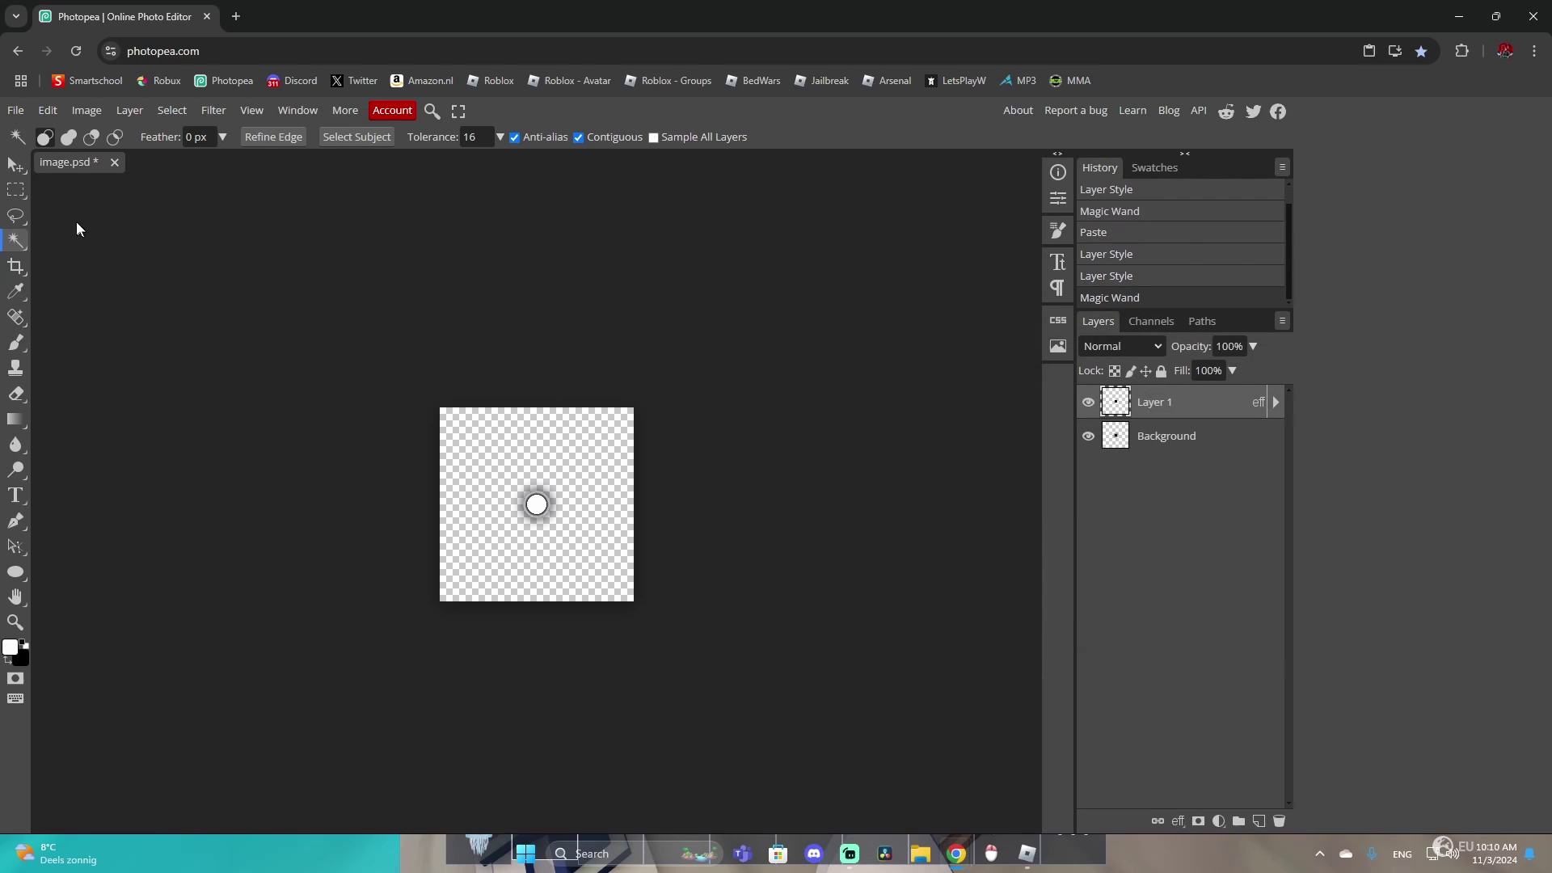
Export the finished cursor as a 240 by 240 px PNG named image and save it.
click(15, 110)
mouse_move(49, 346)
click(177, 344)
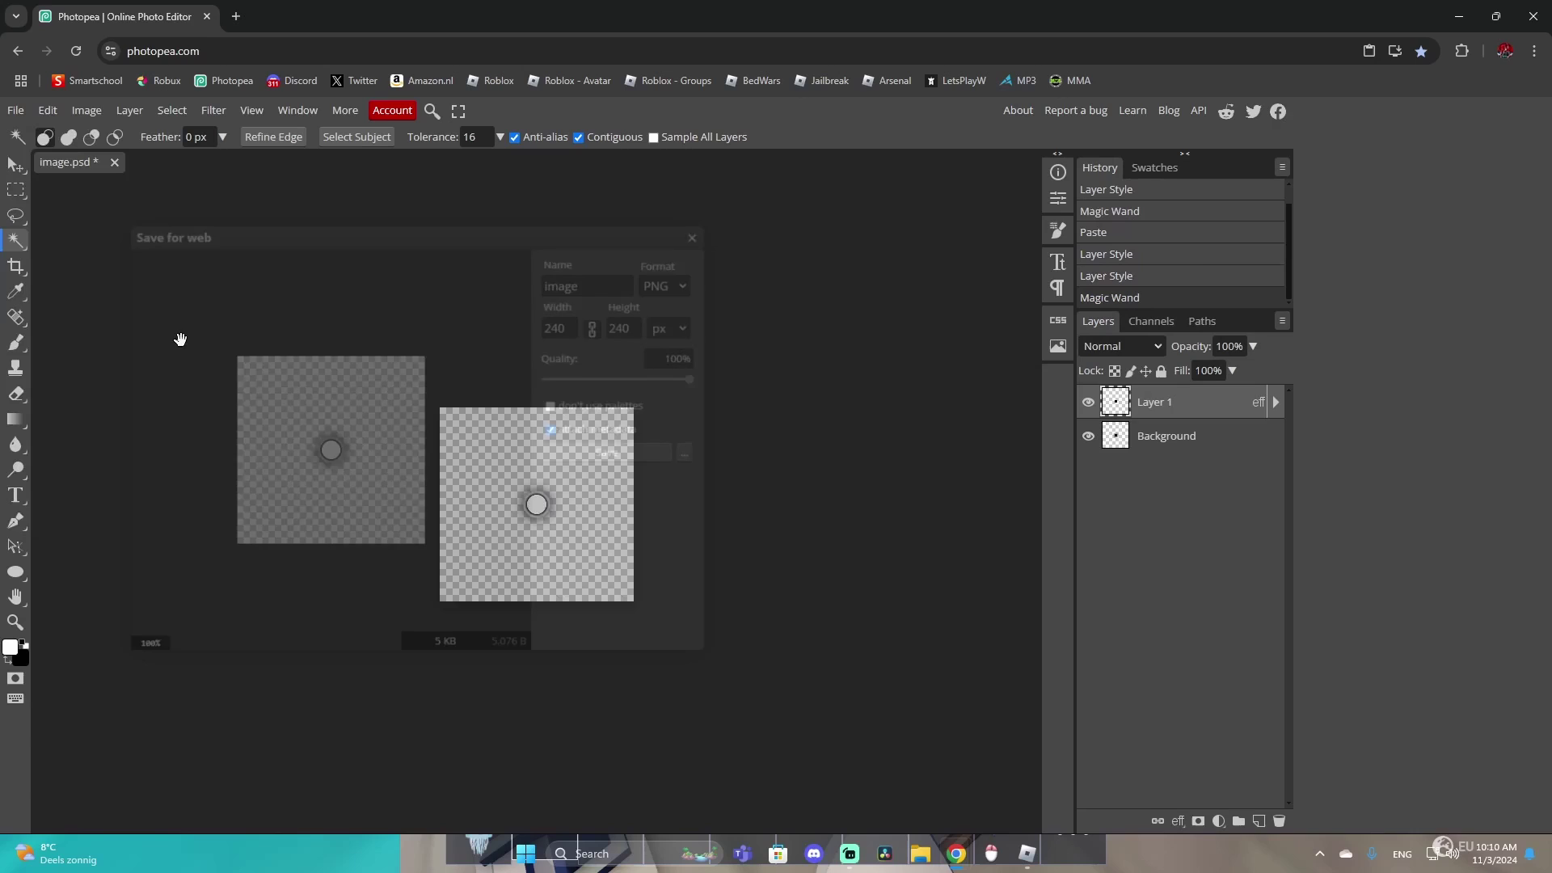
click(609, 454)
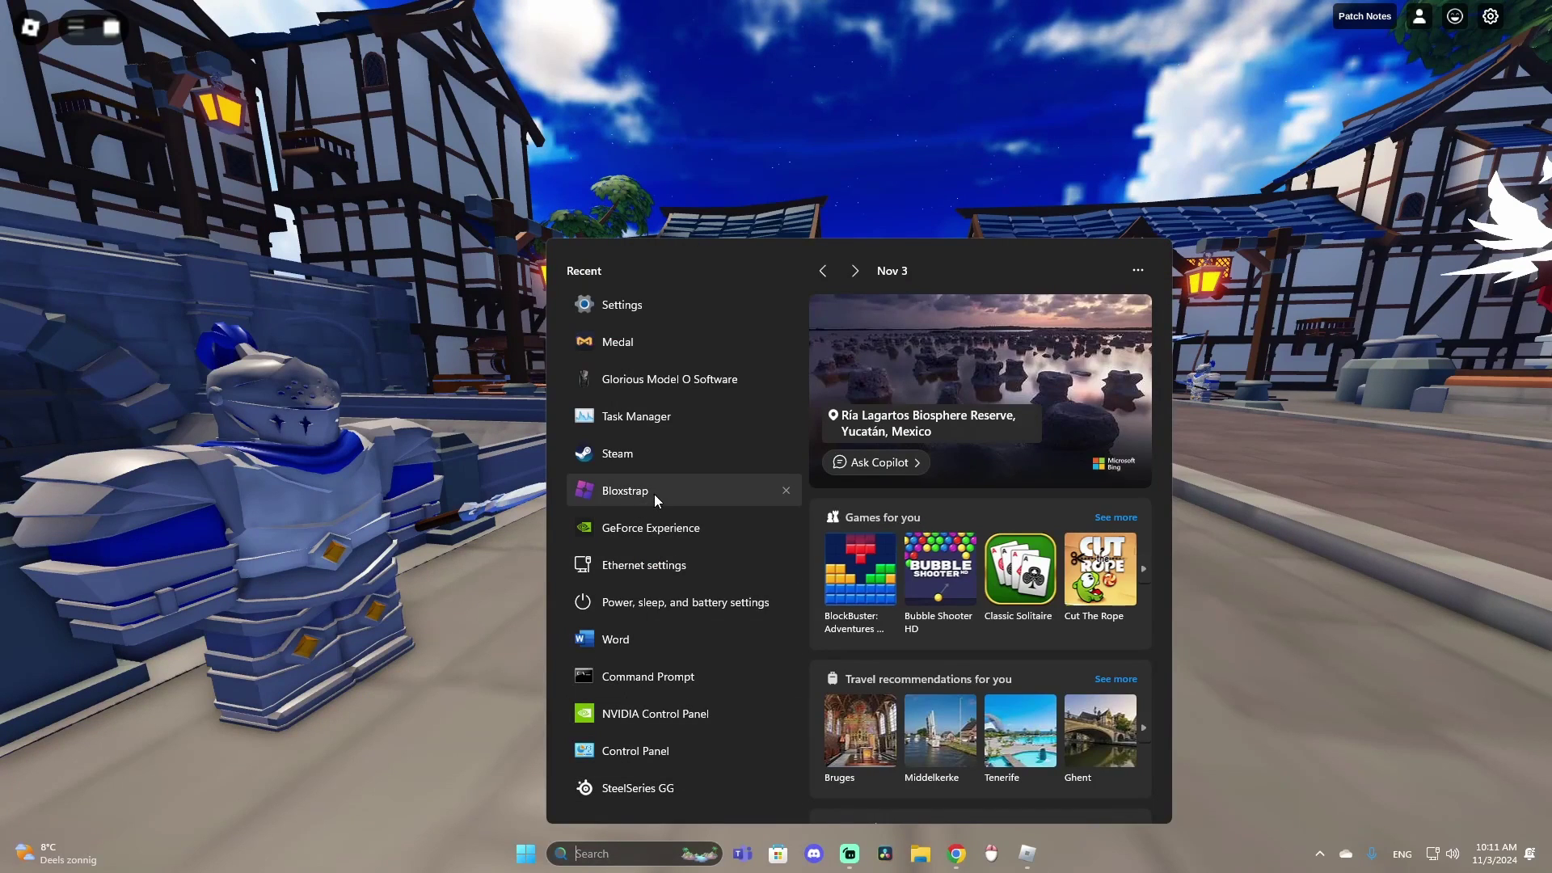
Switch to Bloxstrap, open its mod settings and open the mods folder.
click(655, 494)
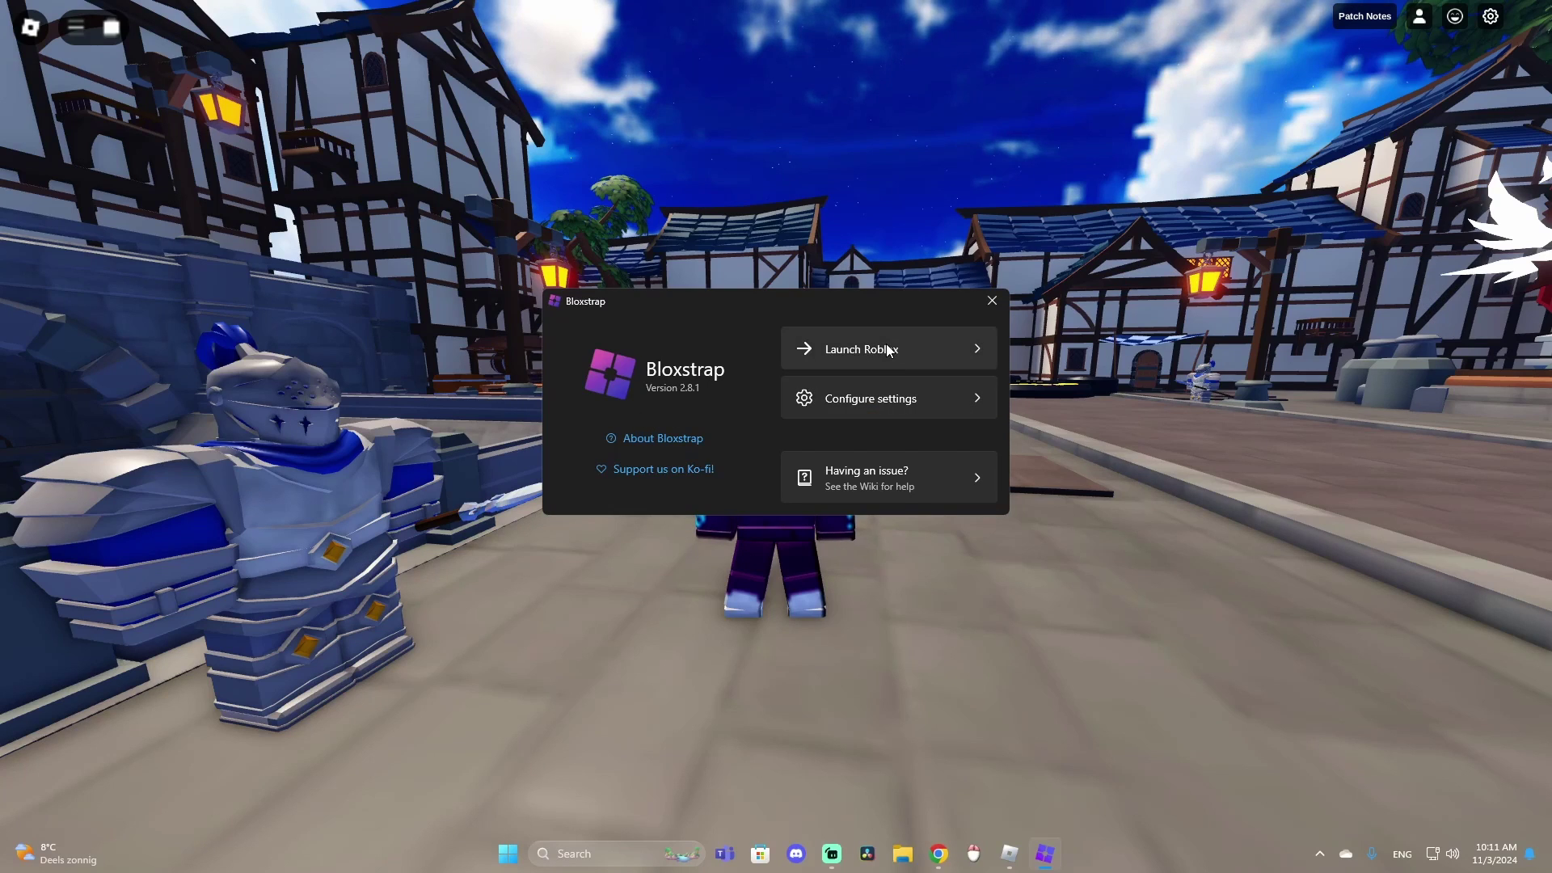
click(880, 398)
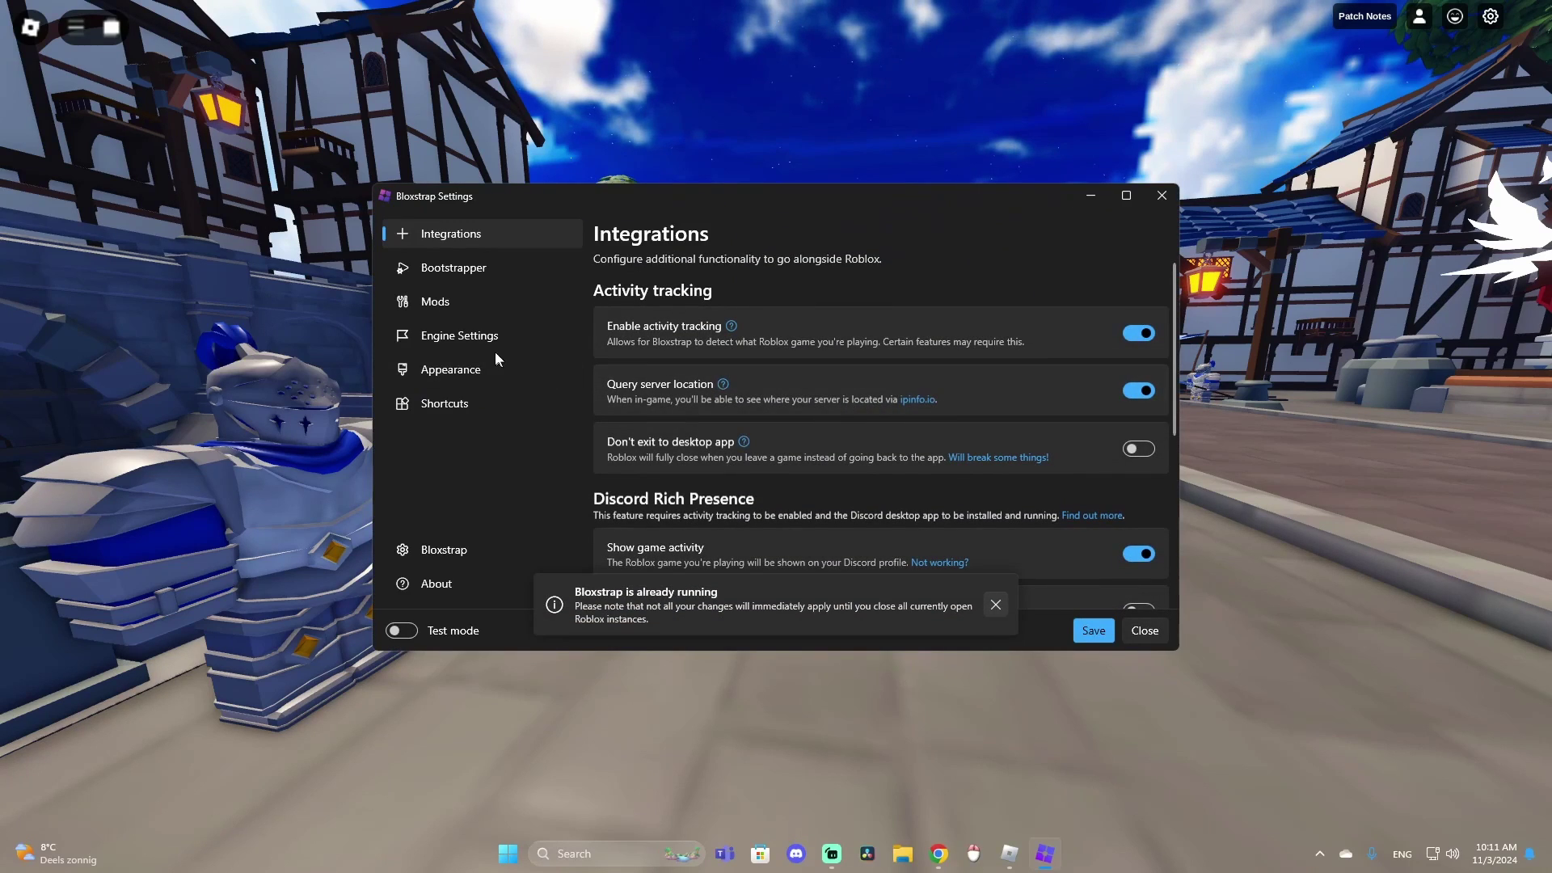
click(444, 301)
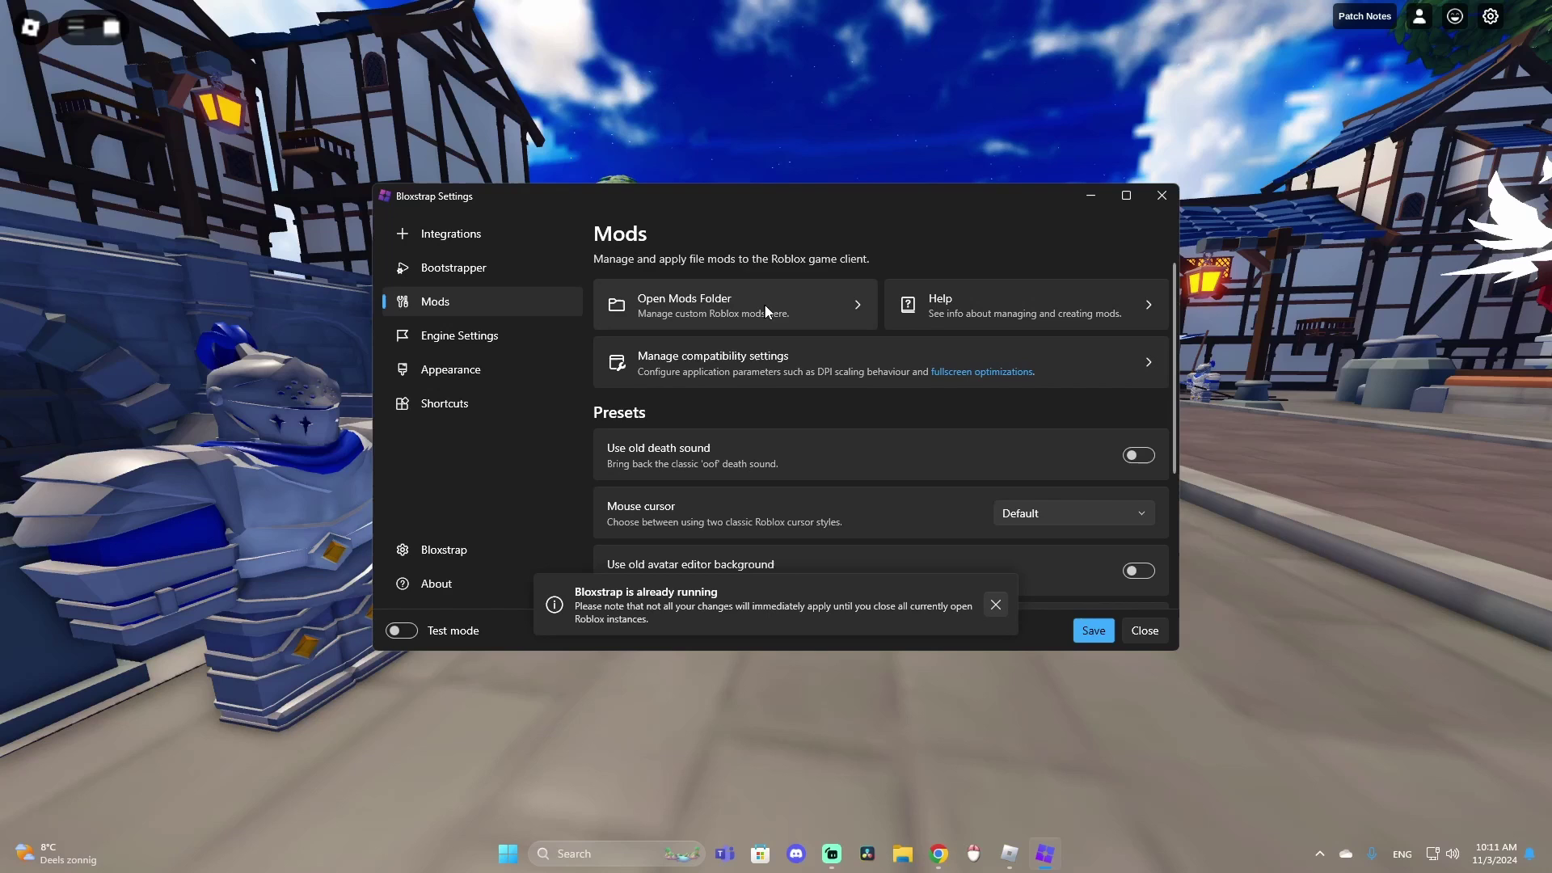
click(606, 318)
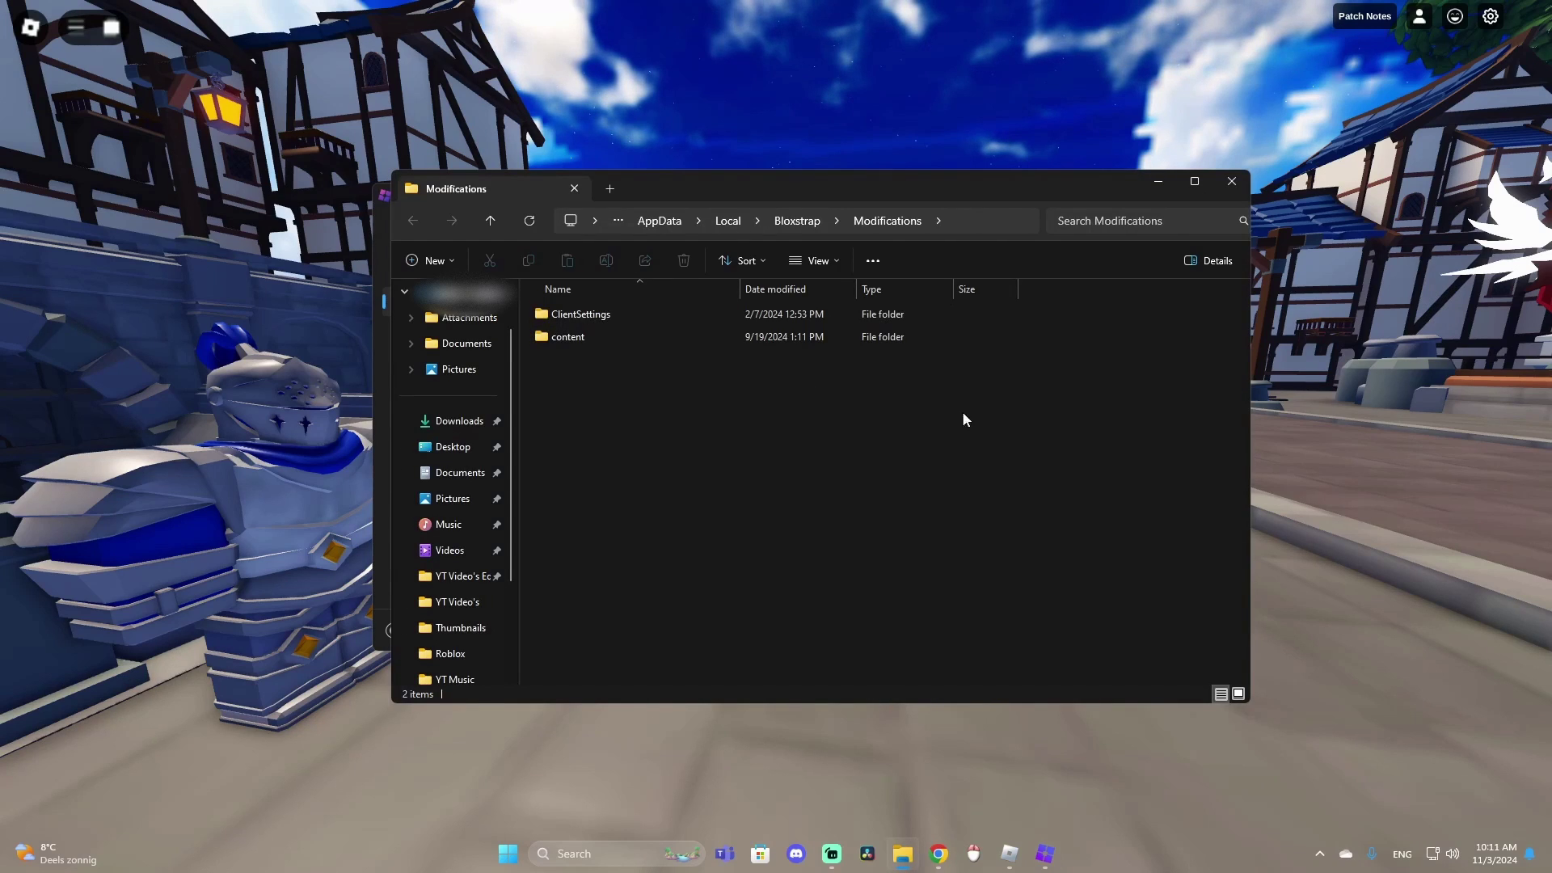
drag(1016, 192, 956, 182)
drag(551, 419, 524, 308)
drag(596, 412, 540, 310)
mouse_move(582, 365)
mouse_down()
mouse_move(534, 294)
mouse_move(538, 327)
mouse_move(594, 353)
mouse_up()
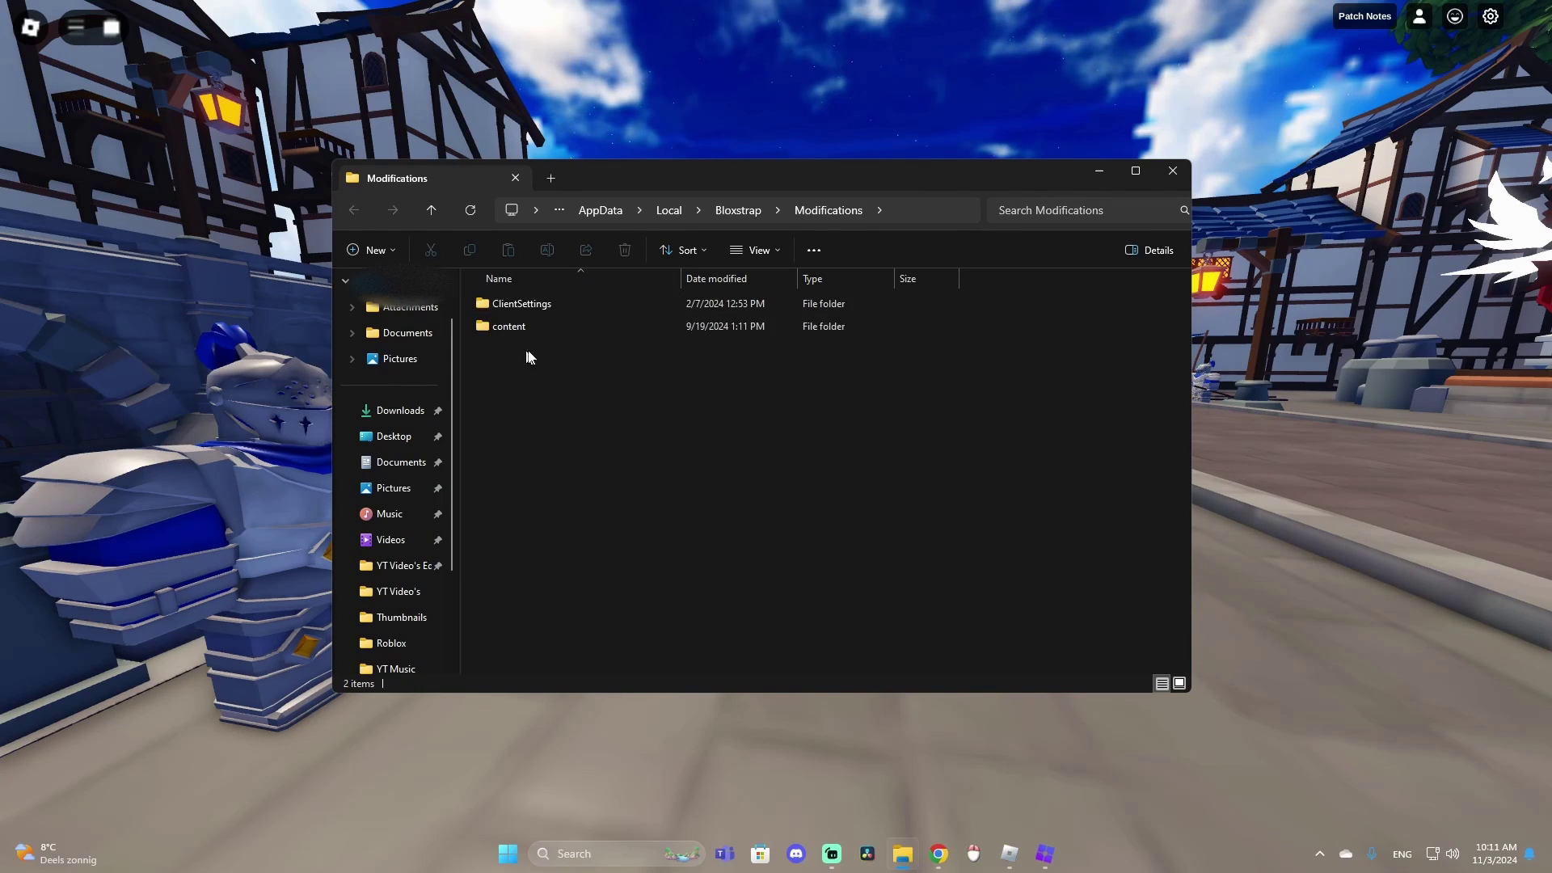
click(524, 303)
click(513, 307)
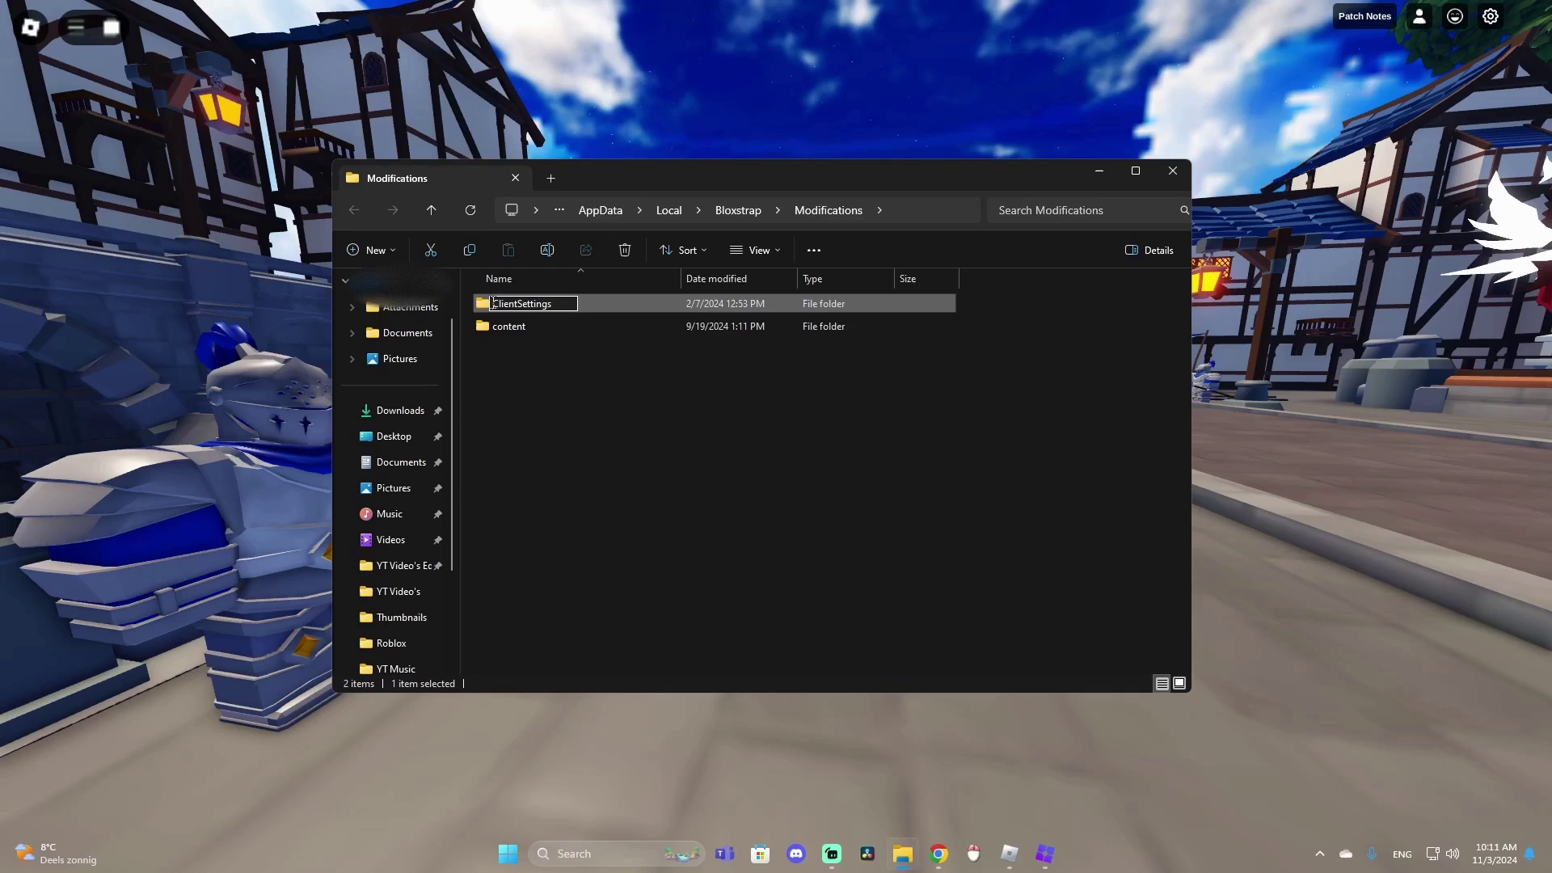
click(610, 321)
click(570, 305)
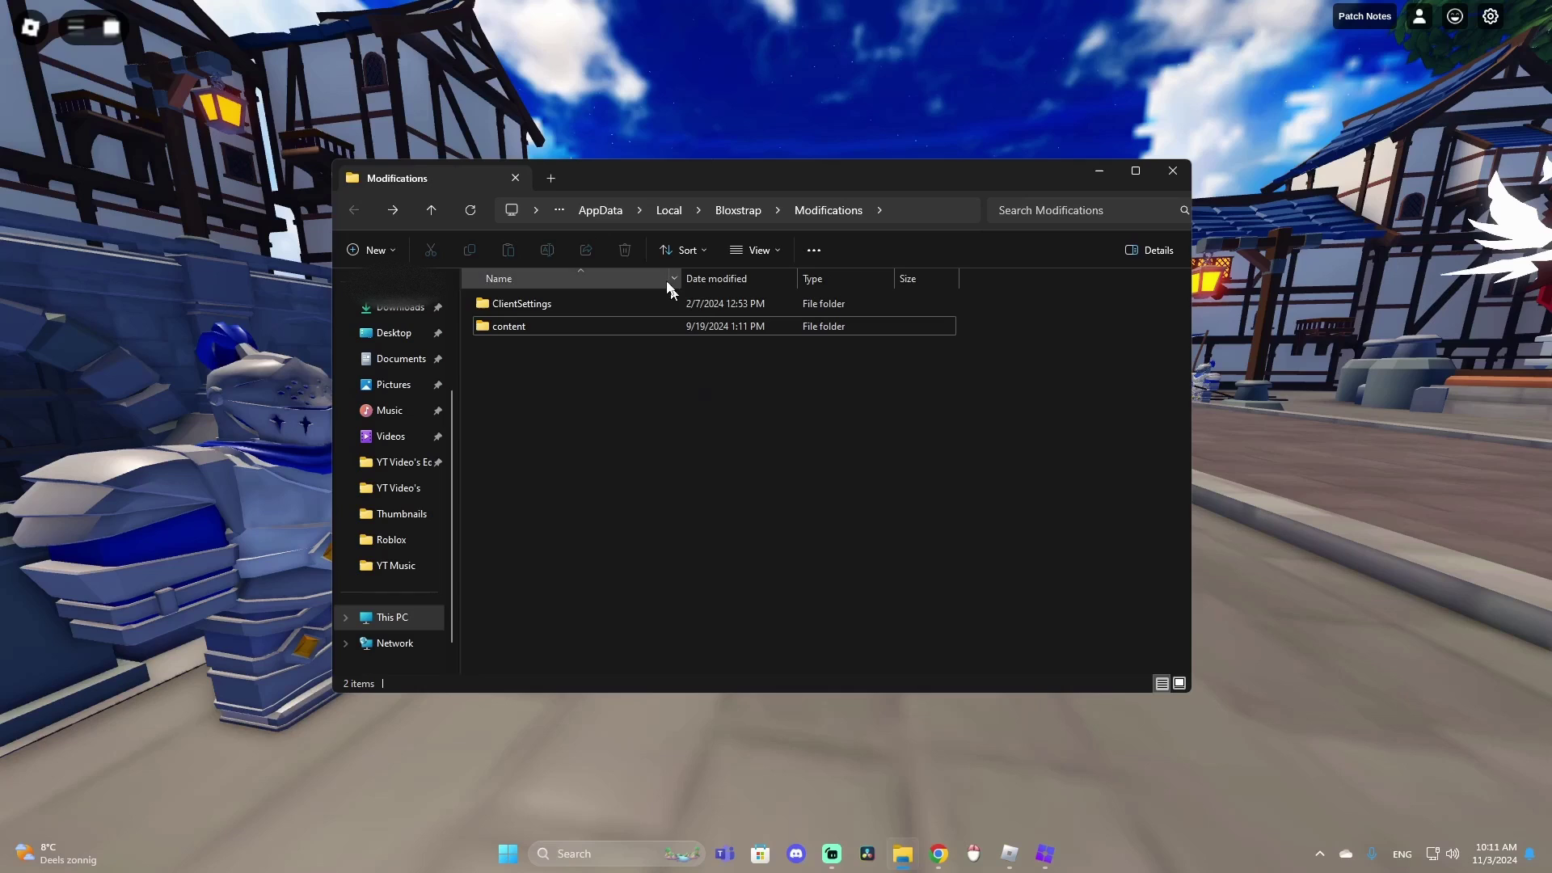
click(607, 300)
Open the content folder inside Modifications and go into its textures subfolder.
click(531, 327)
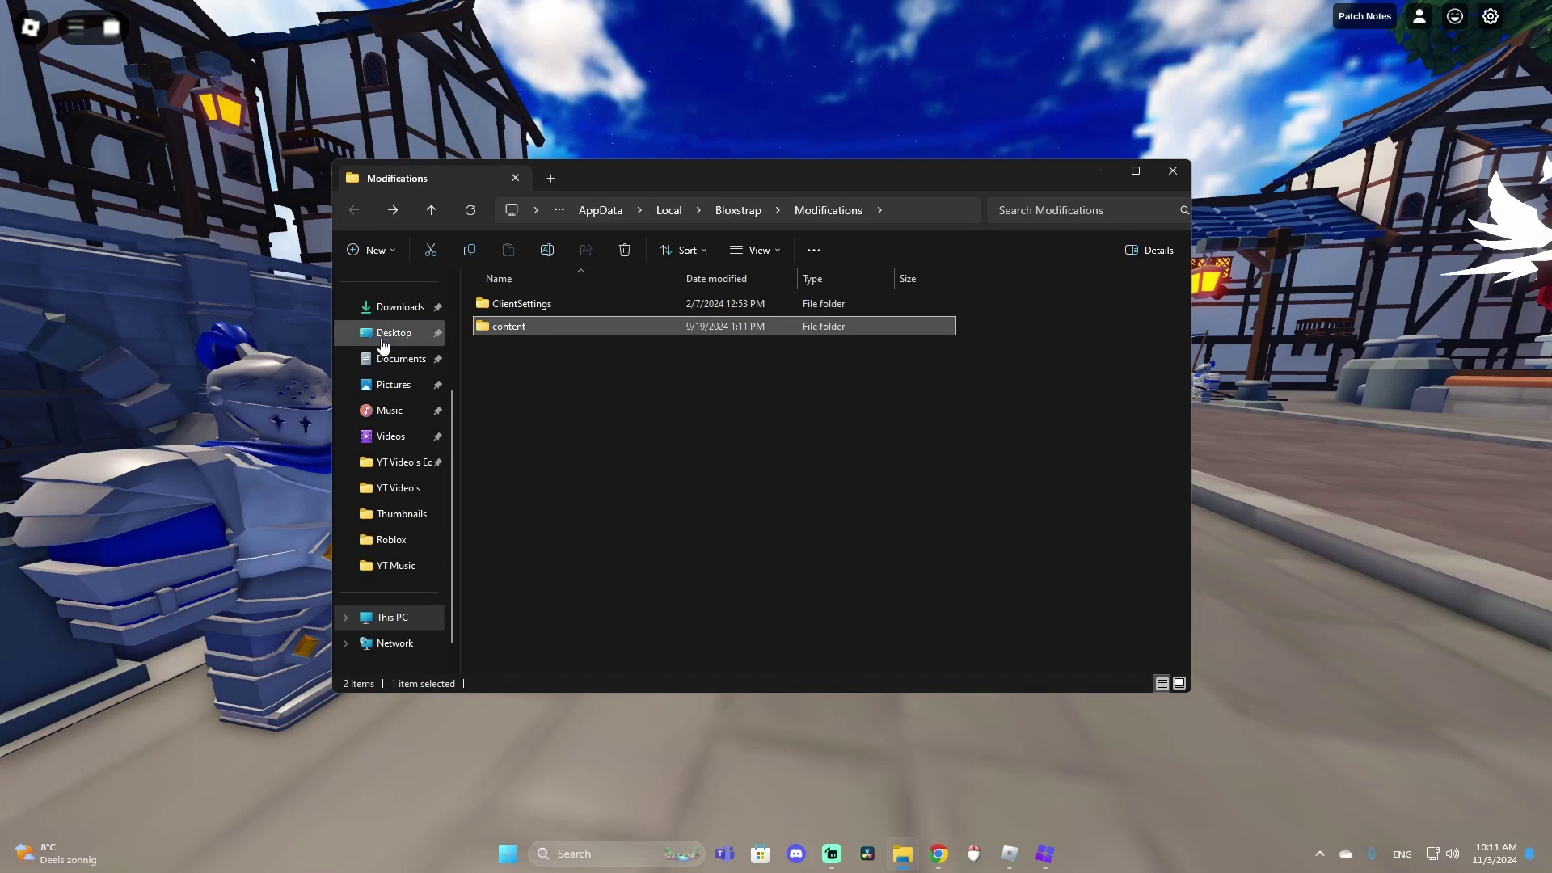
double_click(577, 326)
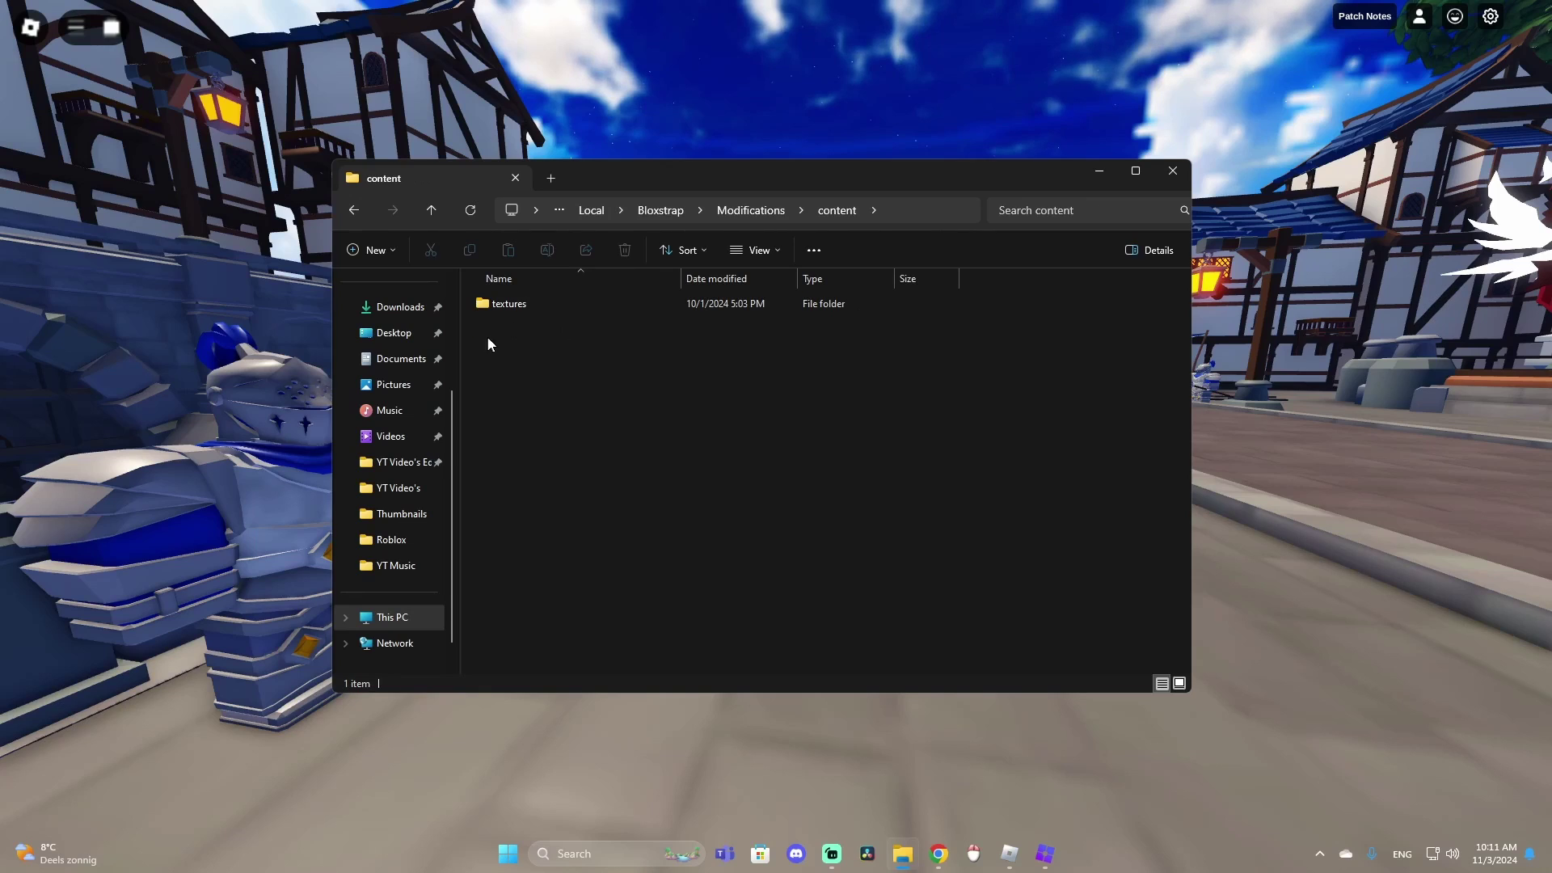
double_click(549, 303)
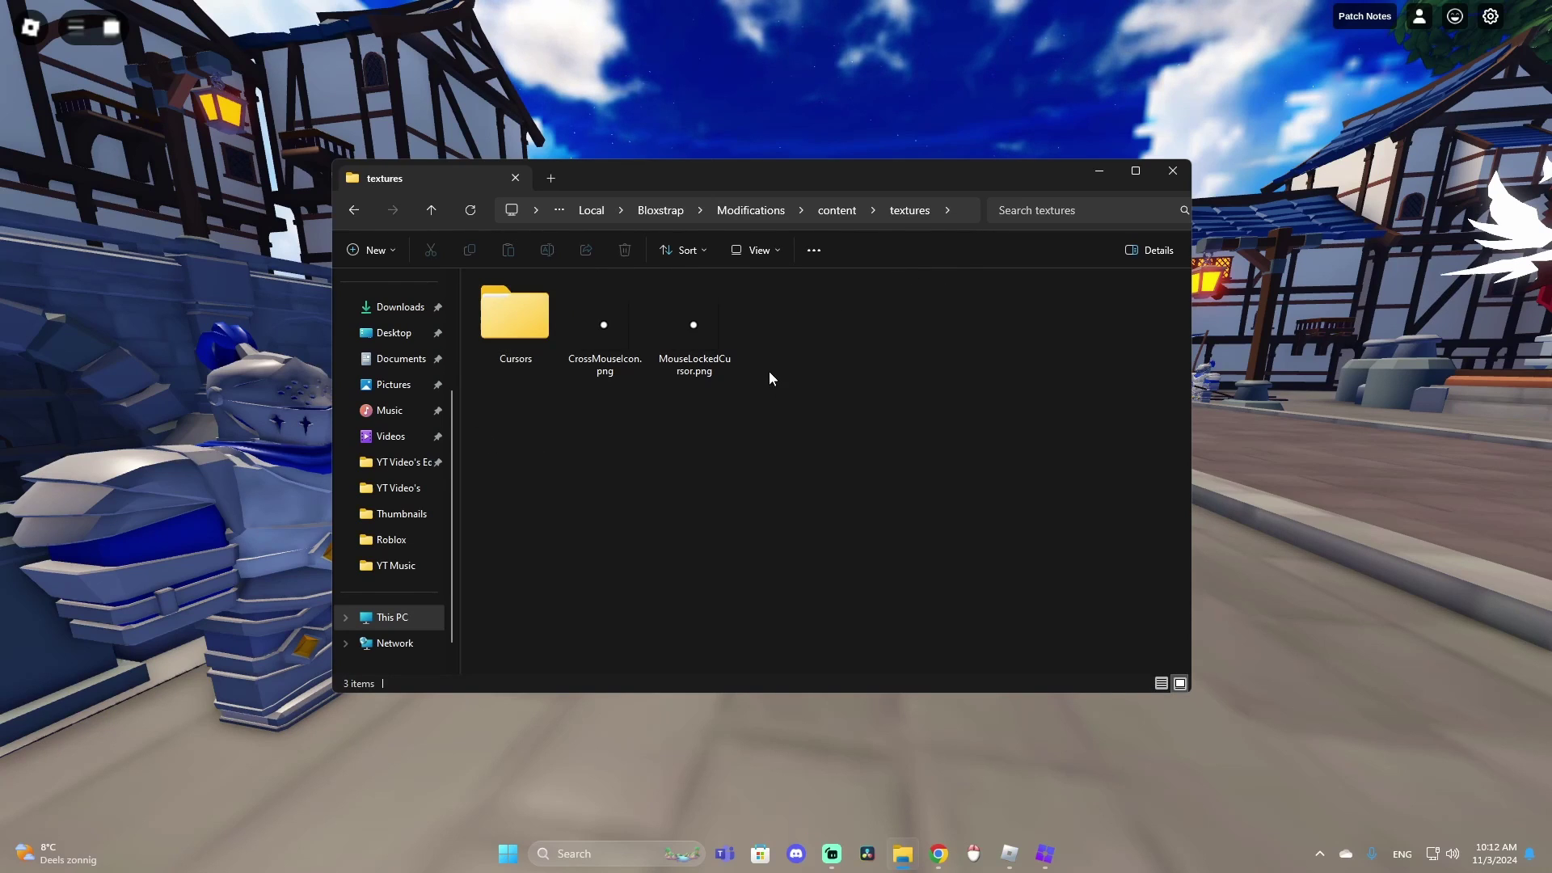
Examine the cursor images CrossMouseIcon.png and MouseLockedCursor.png in the textures folder.
drag(810, 342, 606, 350)
click(929, 386)
drag(874, 359, 570, 339)
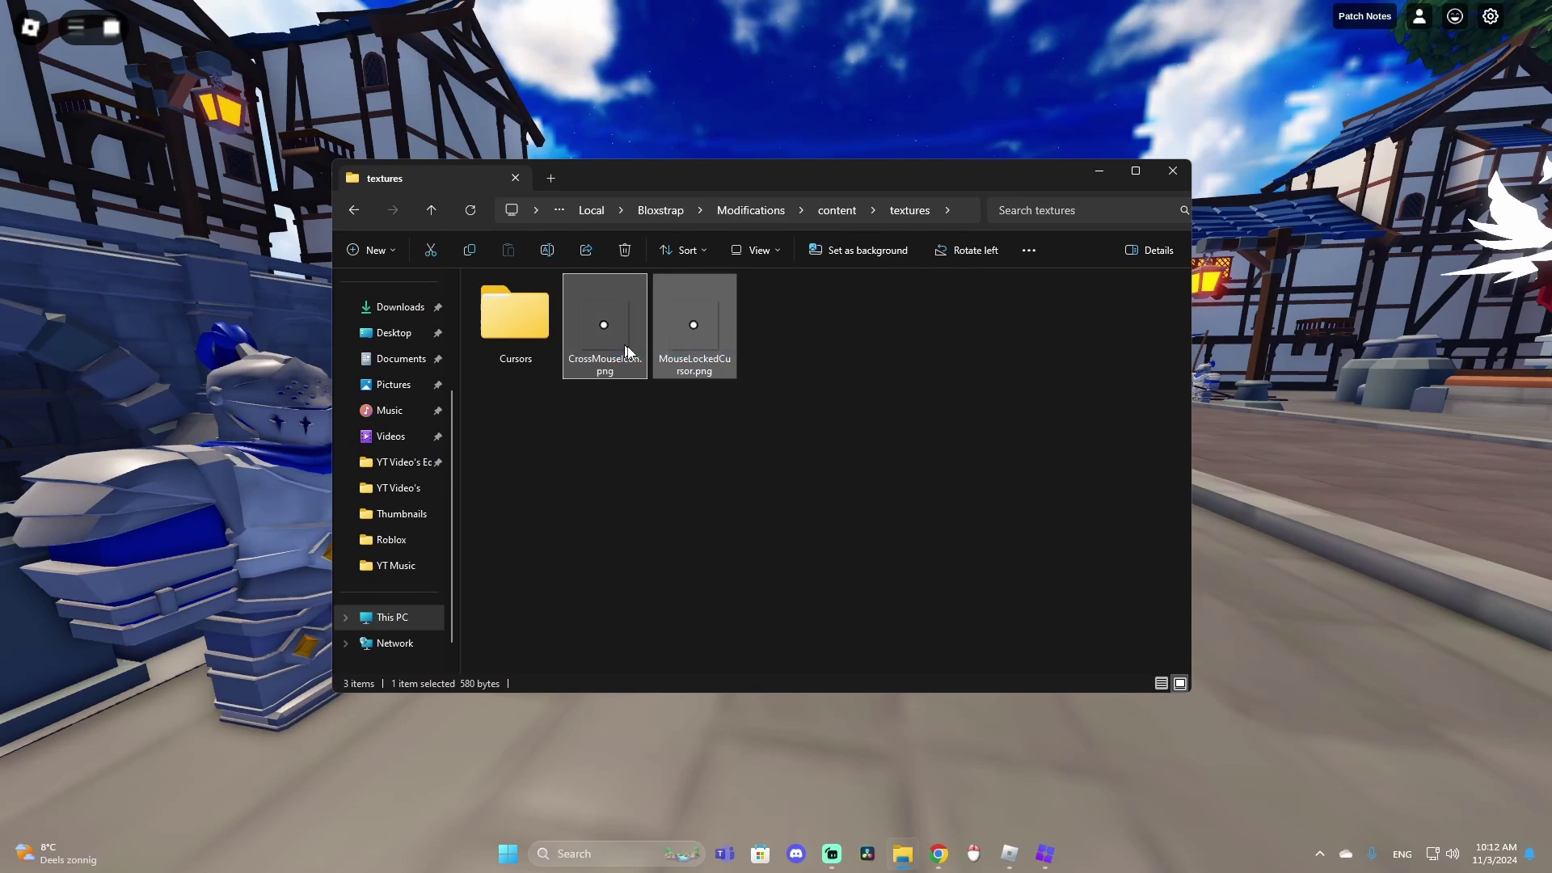
click(752, 364)
drag(886, 374, 646, 332)
click(811, 397)
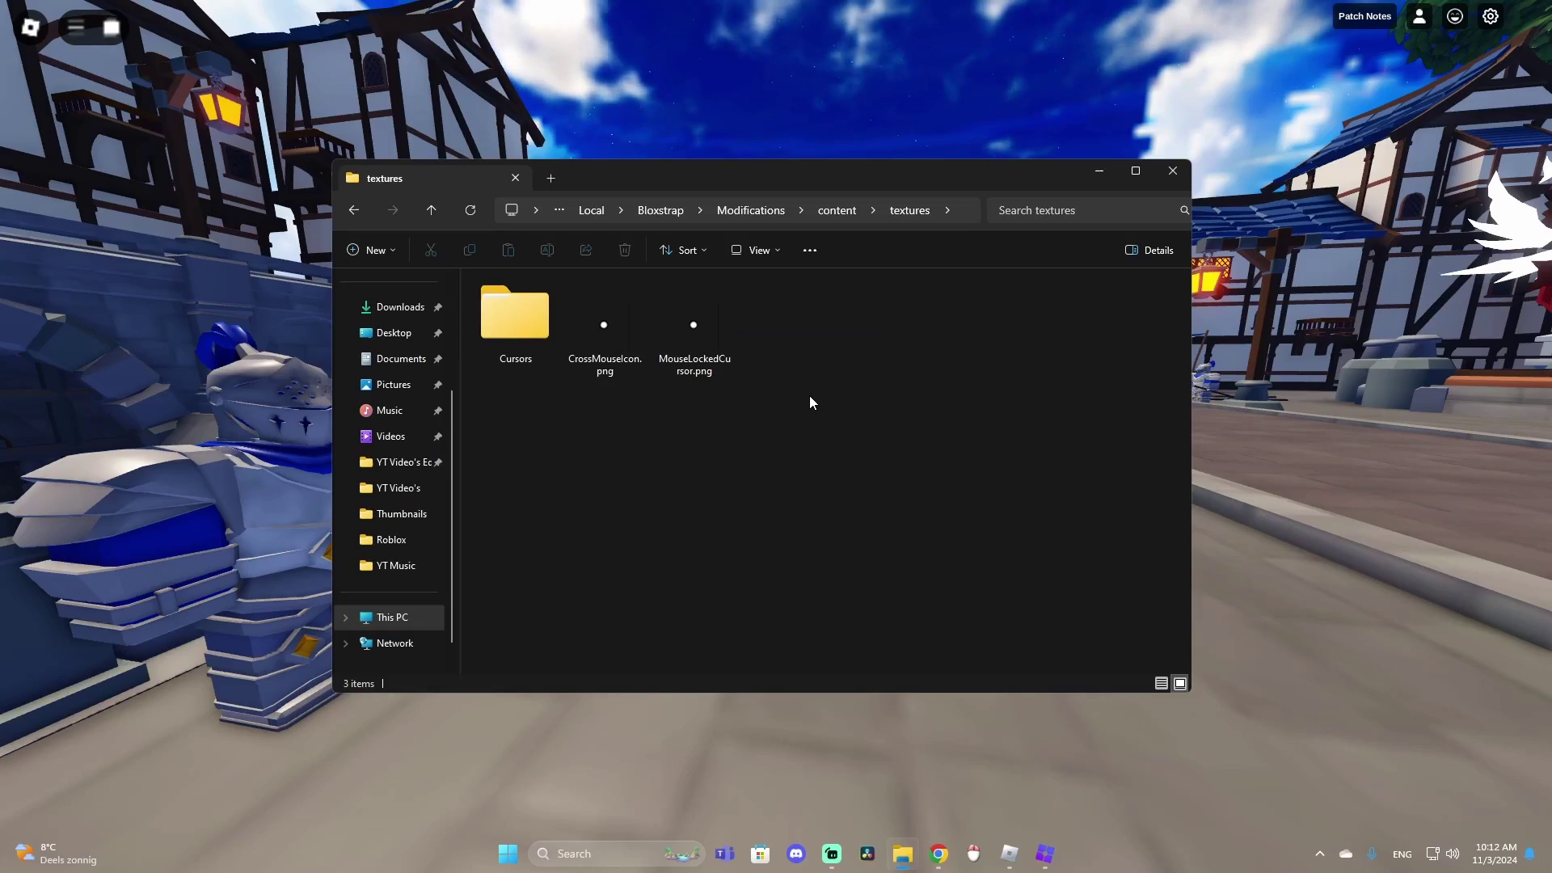
Switch to Roblox and examine the custom cursor in third-person and first-person views.
key(alt+Tab)
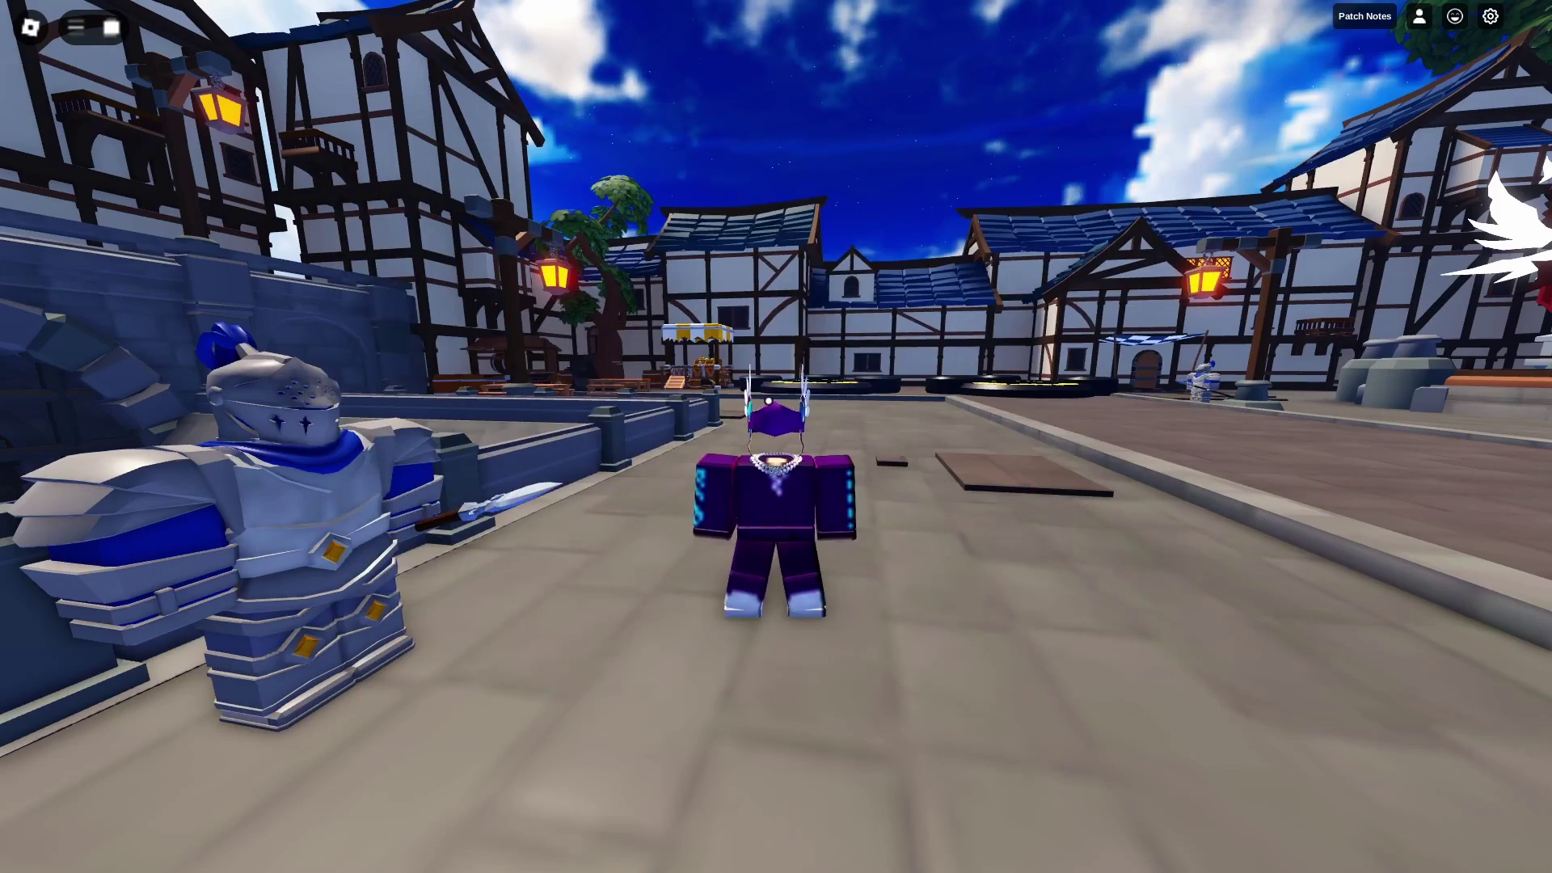
scroll(769, 401, up, 5)
scroll(776, 436, down, 3)
key(d)
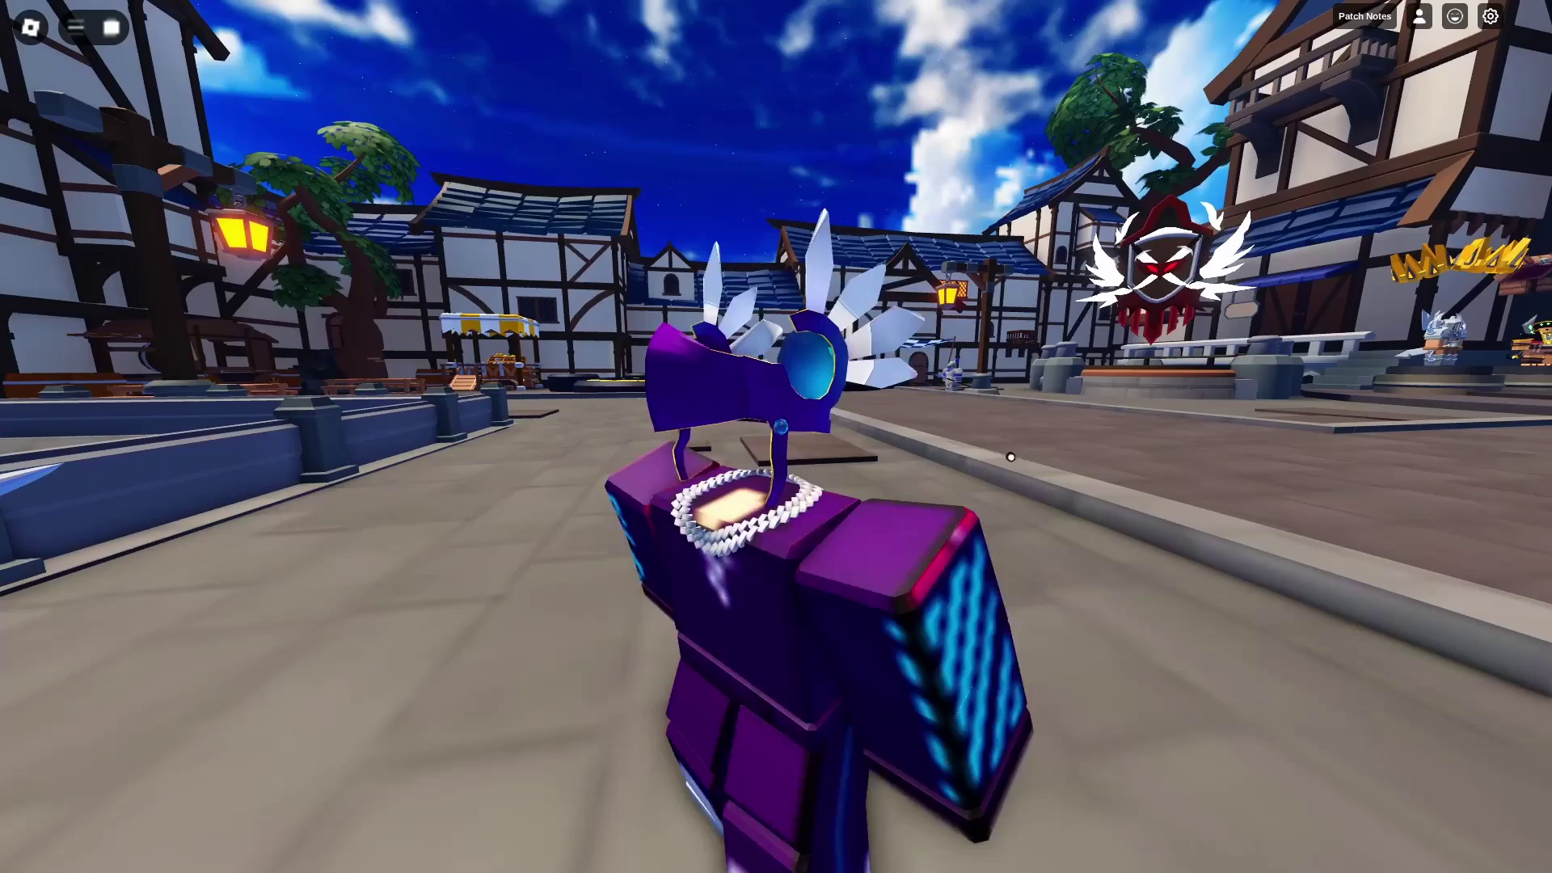
key(shift)
scroll(776, 437, up, 5)
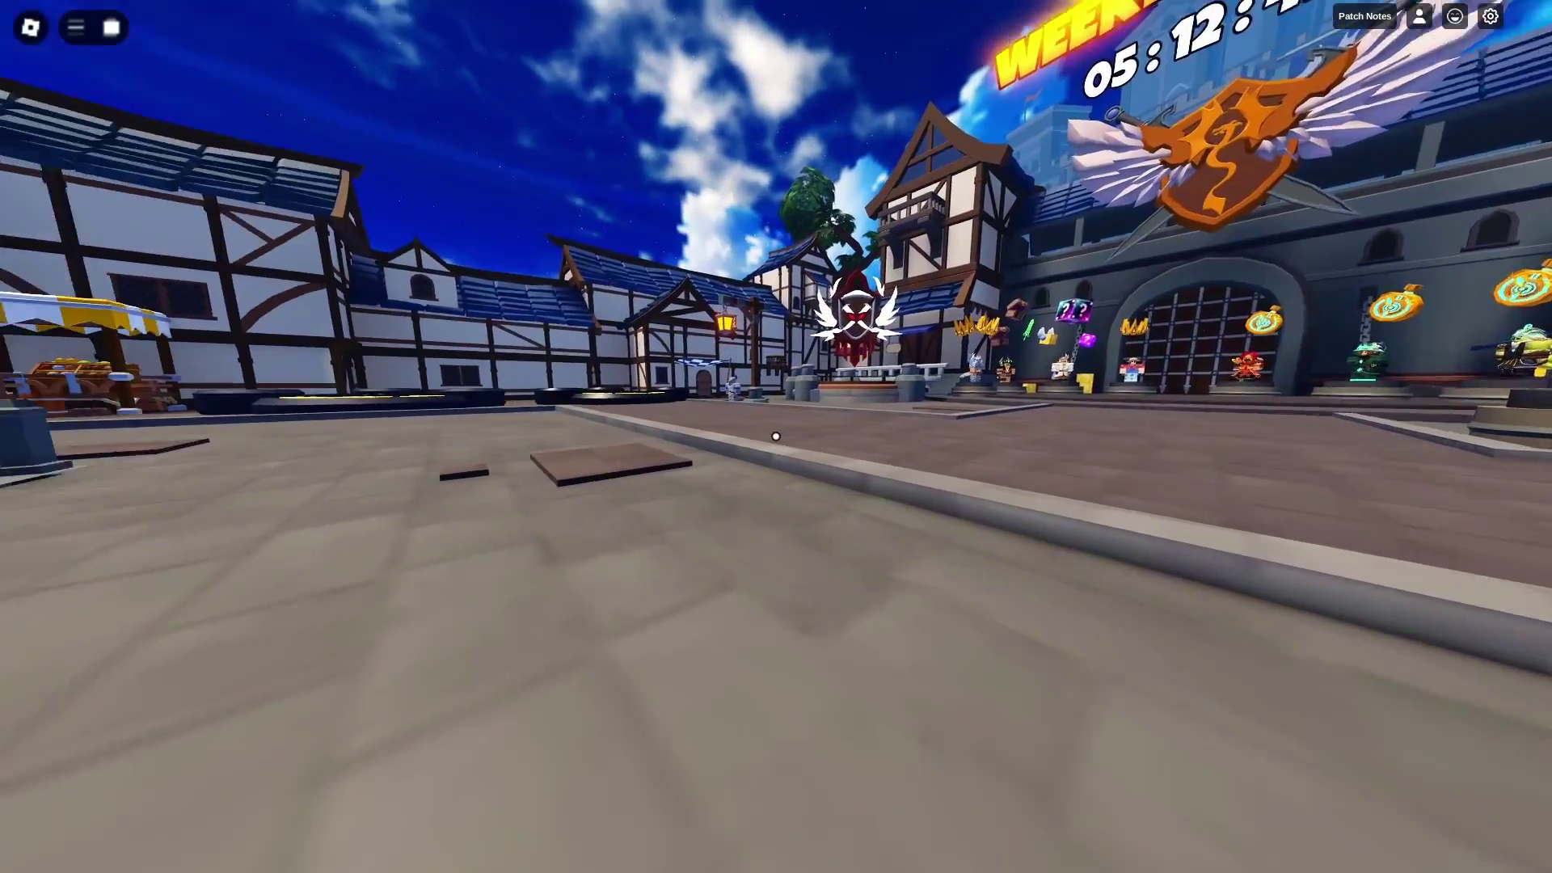
scroll(776, 436, down, 3)
Switch back to the textures folder and review the two cursor image files beside the Cursors folder.
key(alt+Tab)
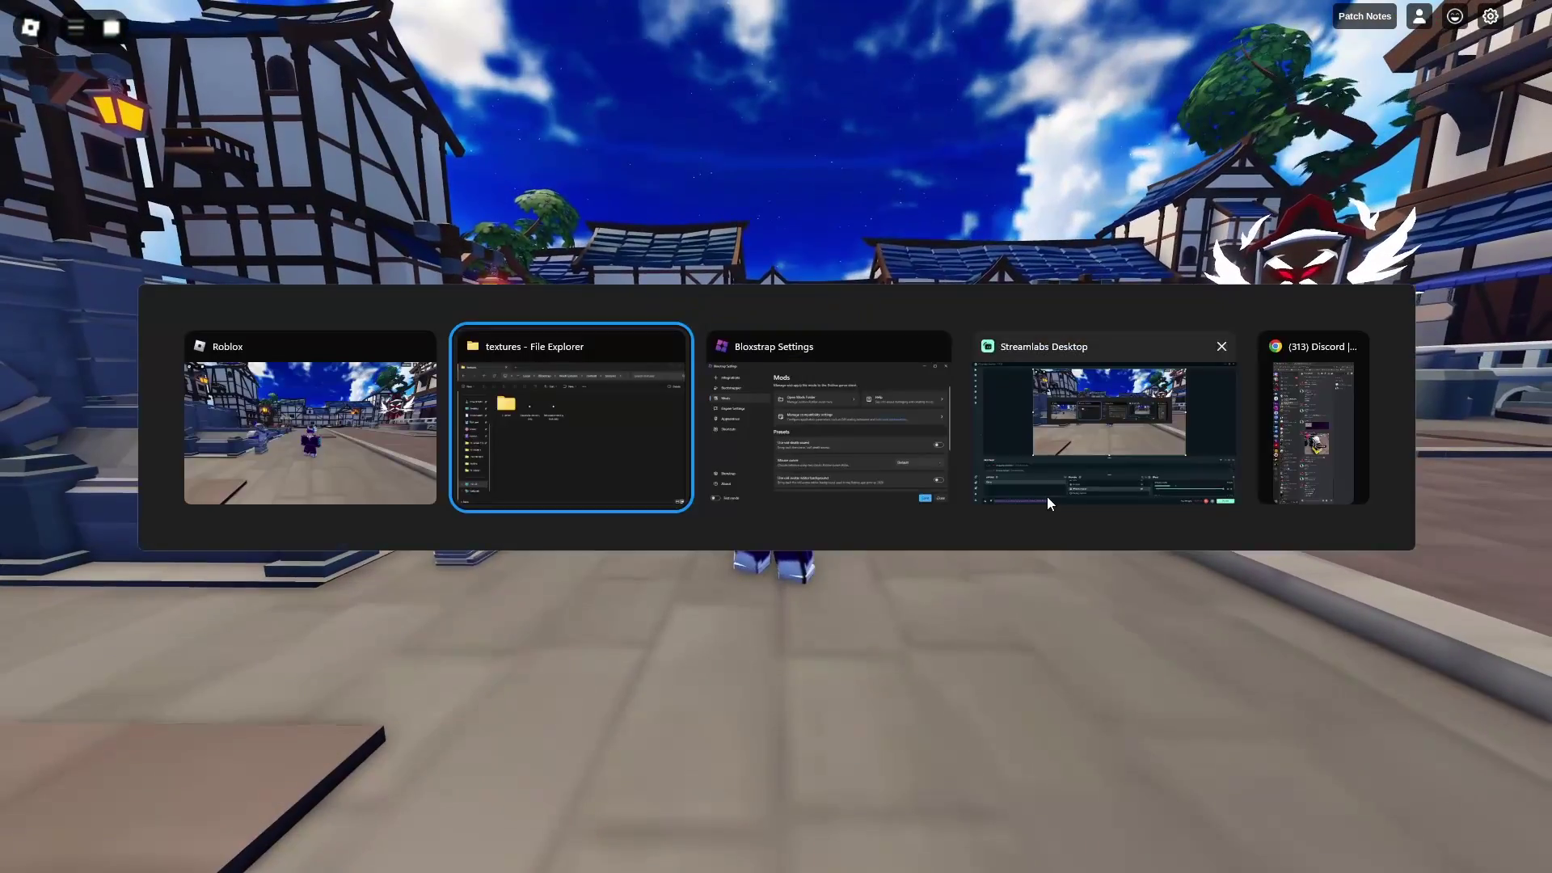
drag(831, 409, 589, 343)
drag(789, 394, 599, 338)
click(721, 399)
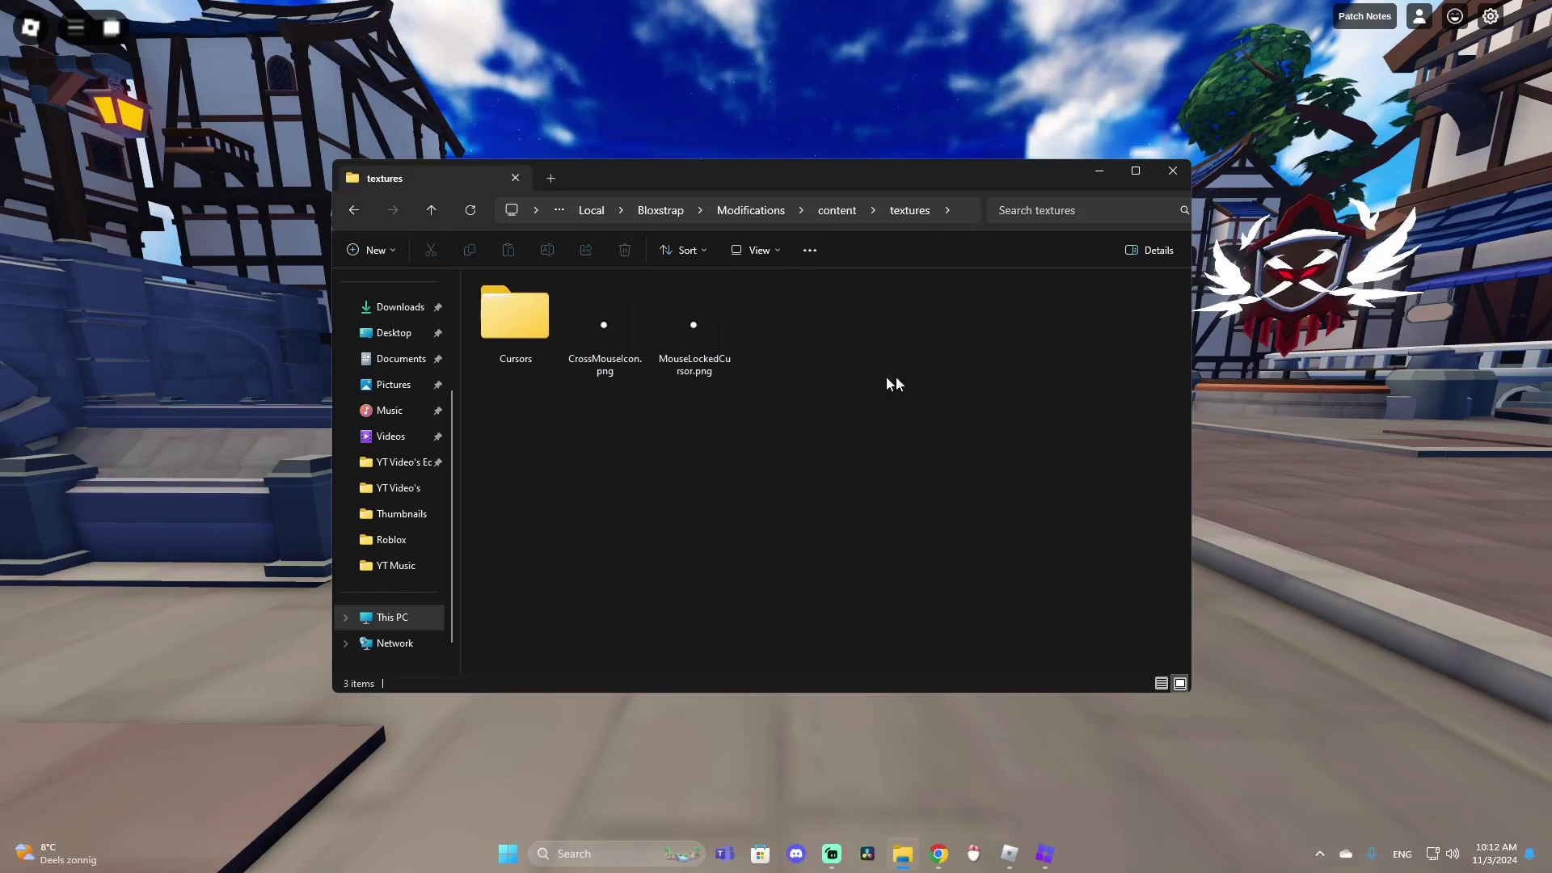
Return to Roblox and compare the cursor's appearance while changing between first-person and third-person views.
key(alt+Tab)
key(w)
scroll(1133, 456, down, 3)
scroll(932, 409, up, 5)
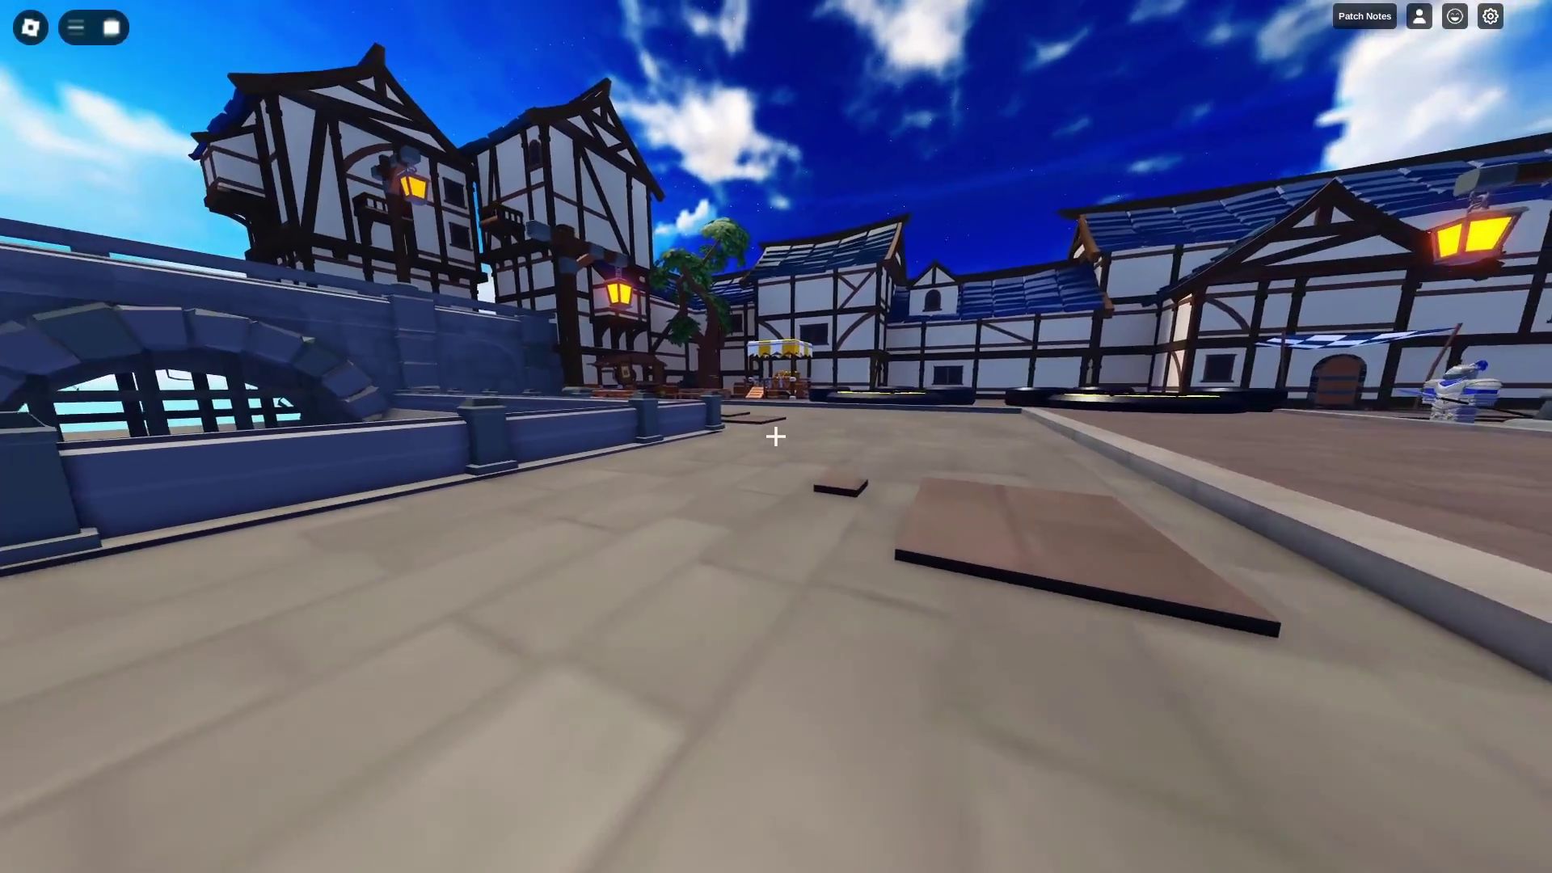
scroll(776, 436, down, 5)
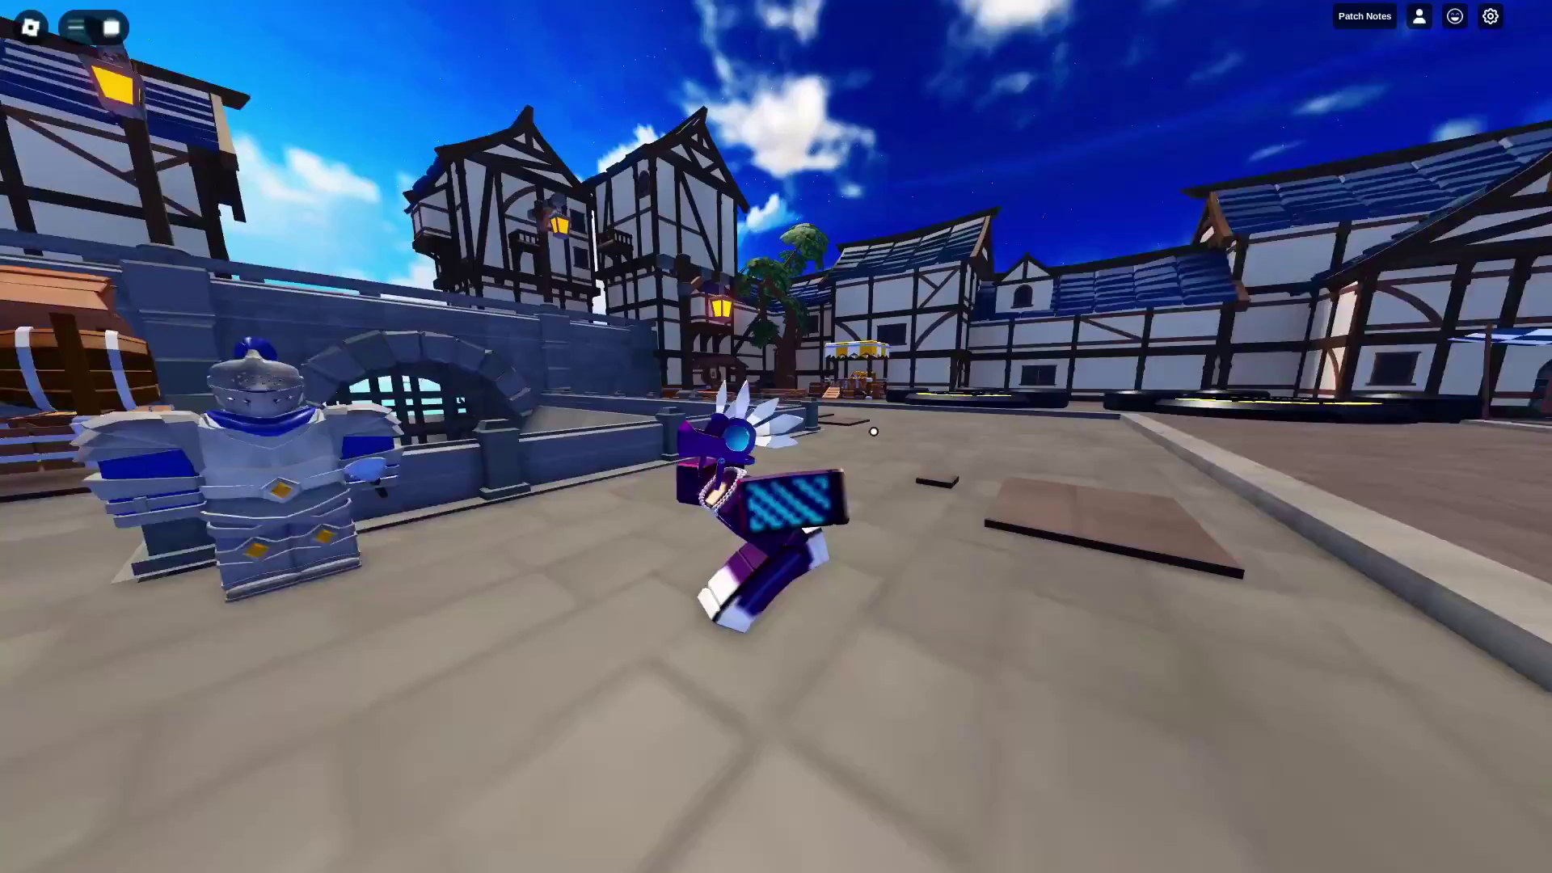
key(w)
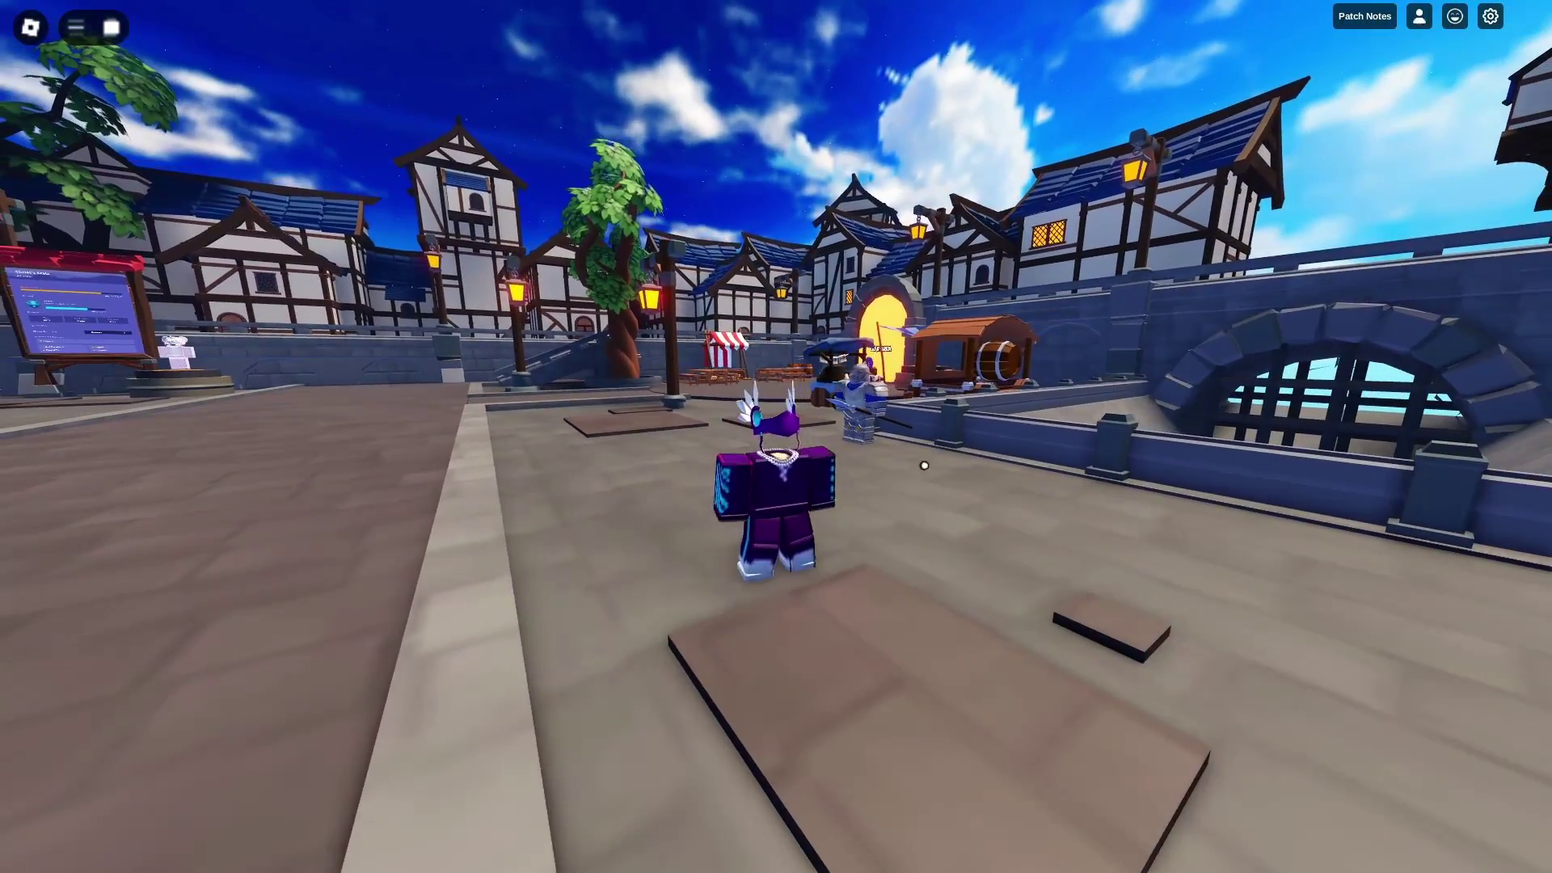
scroll(924, 465, up, 5)
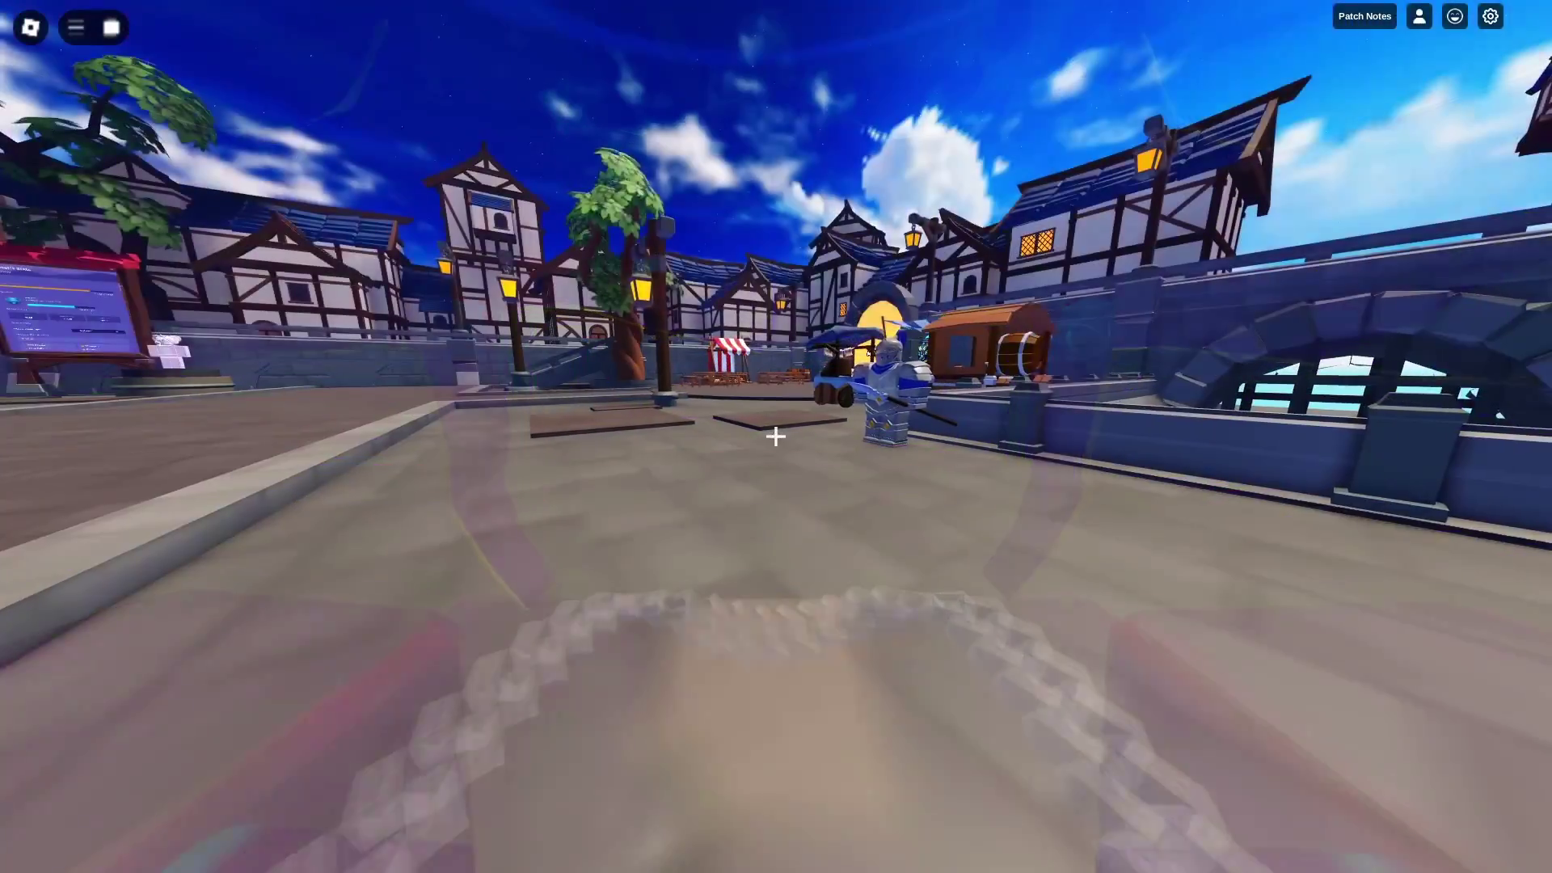
key(a)
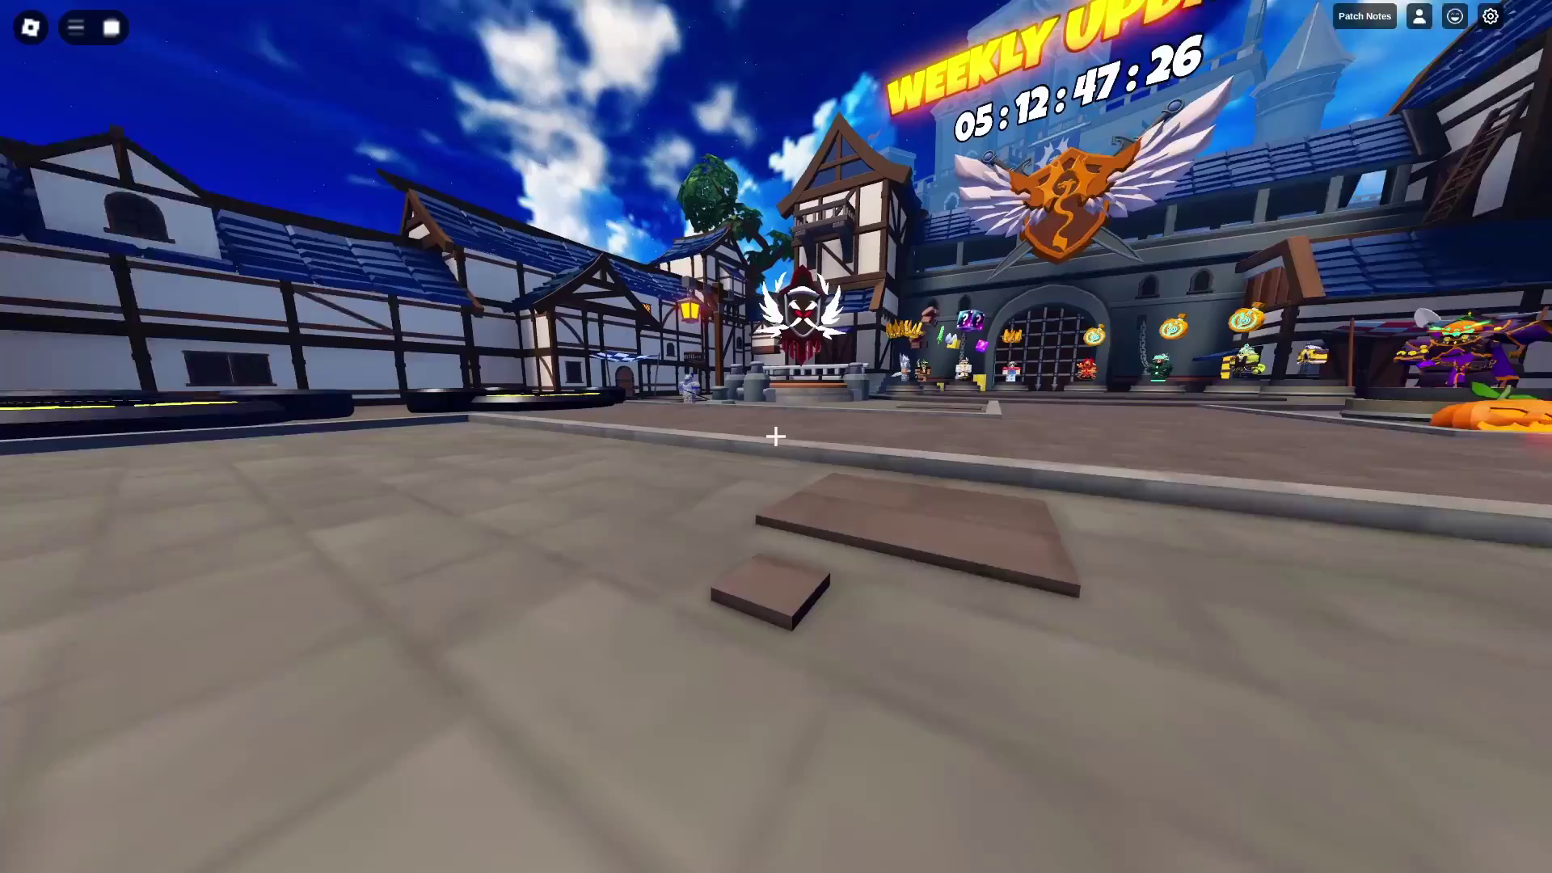
key(Right)
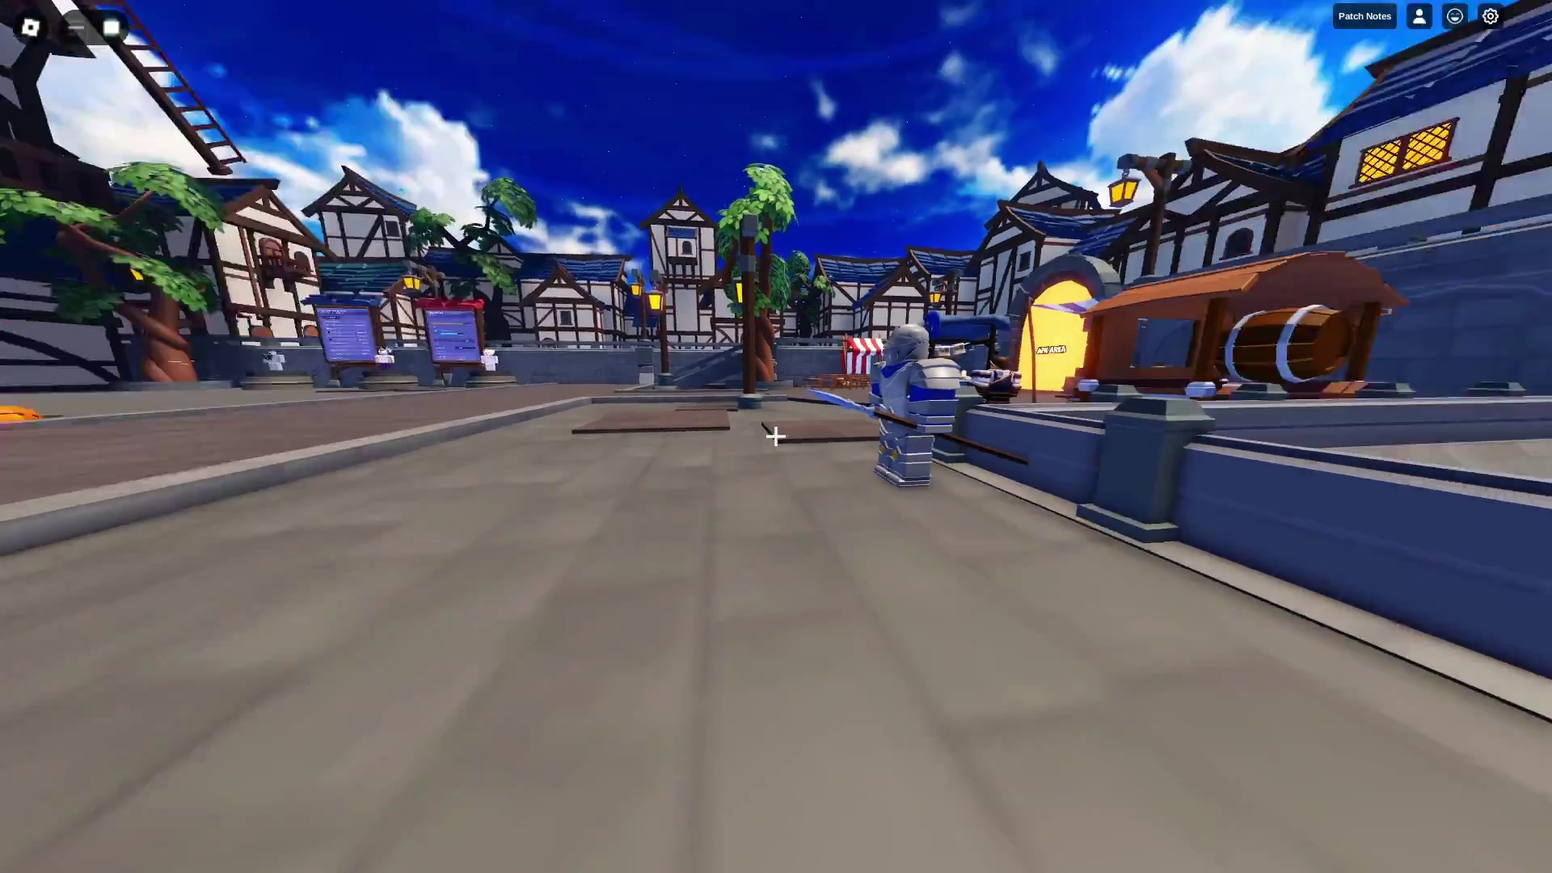
key(d)
key(space)
key(a)
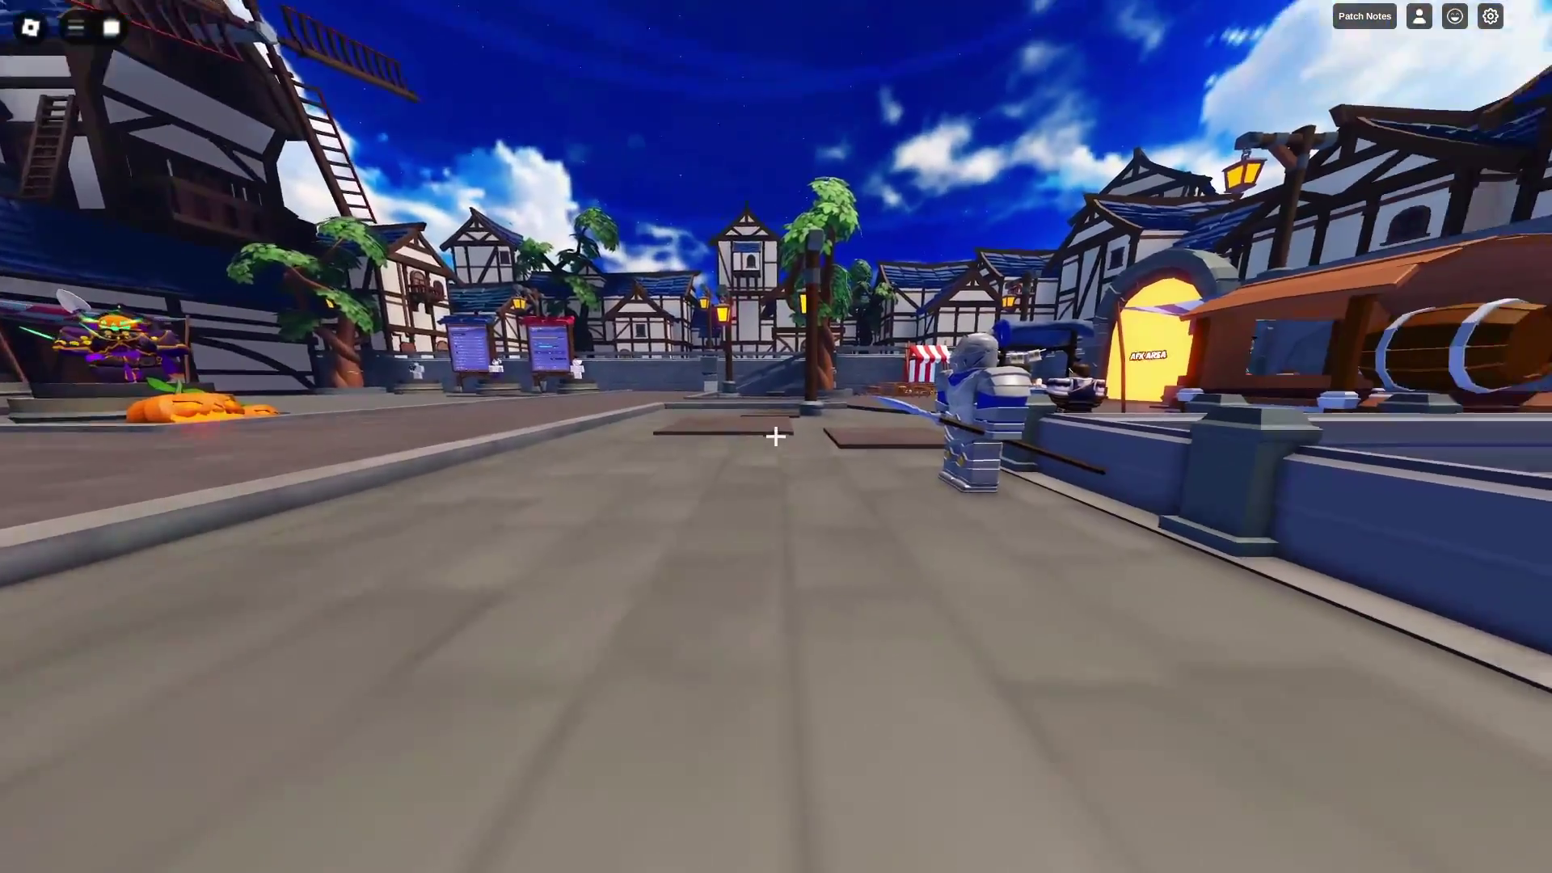
key(Right)
key(Left)
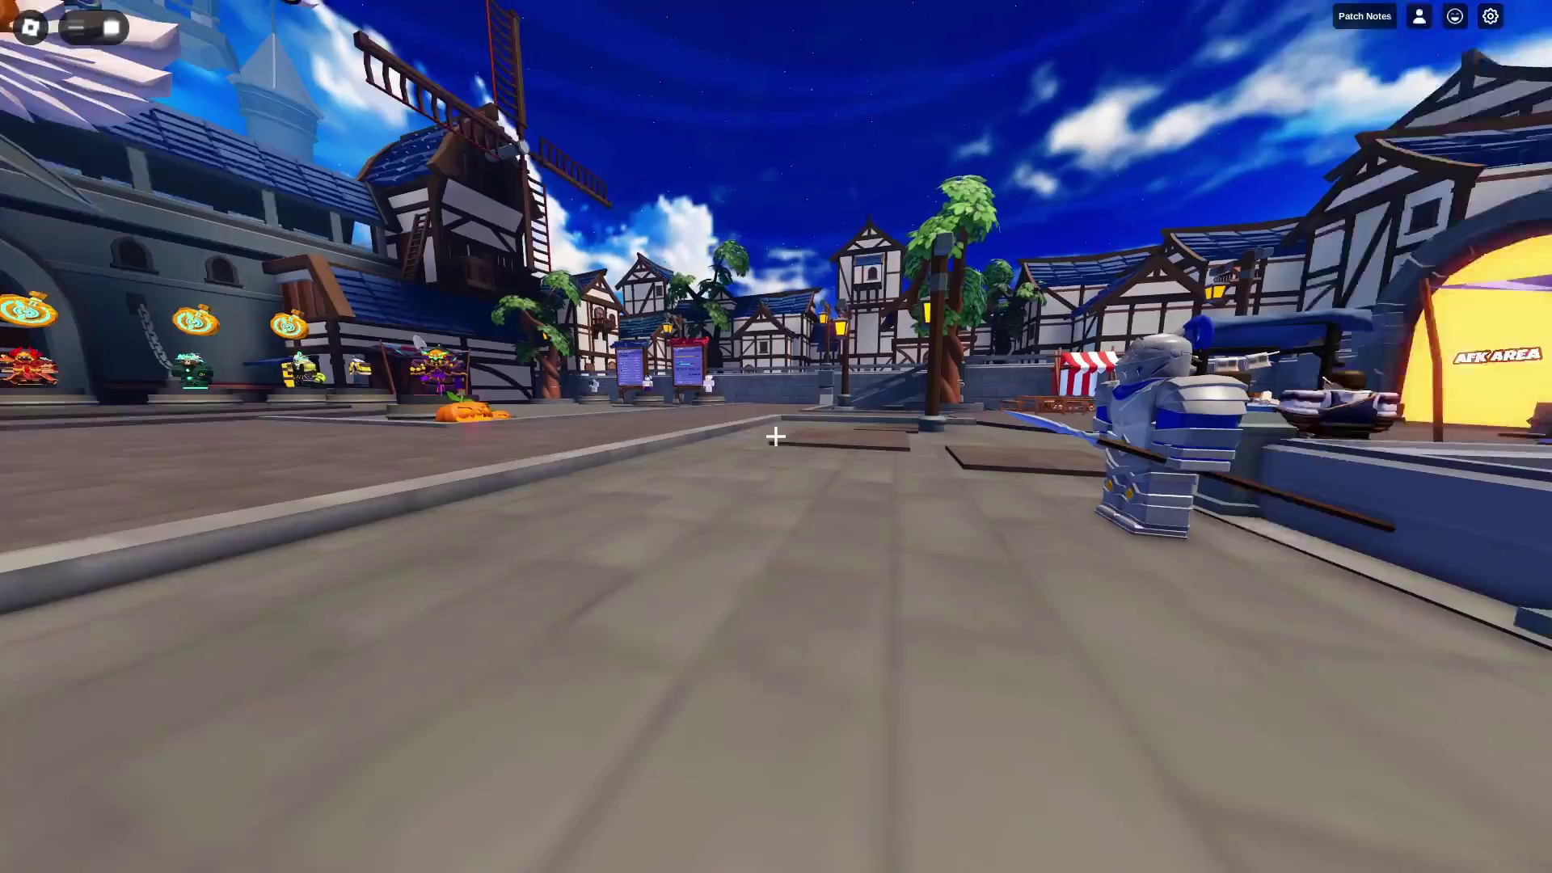
key(w)
key(space)
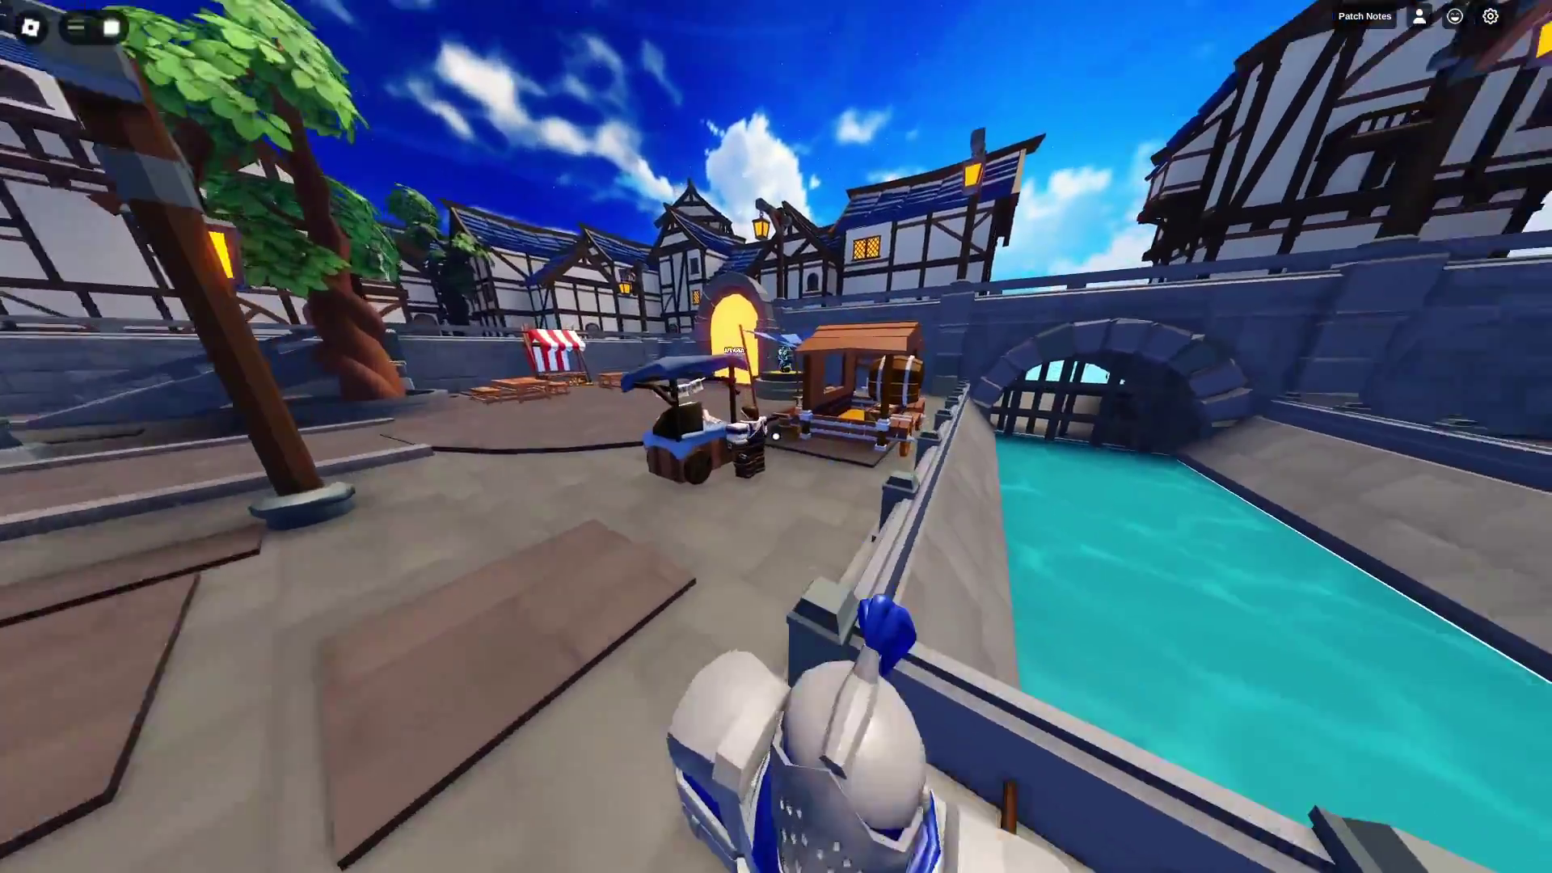
key(Right)
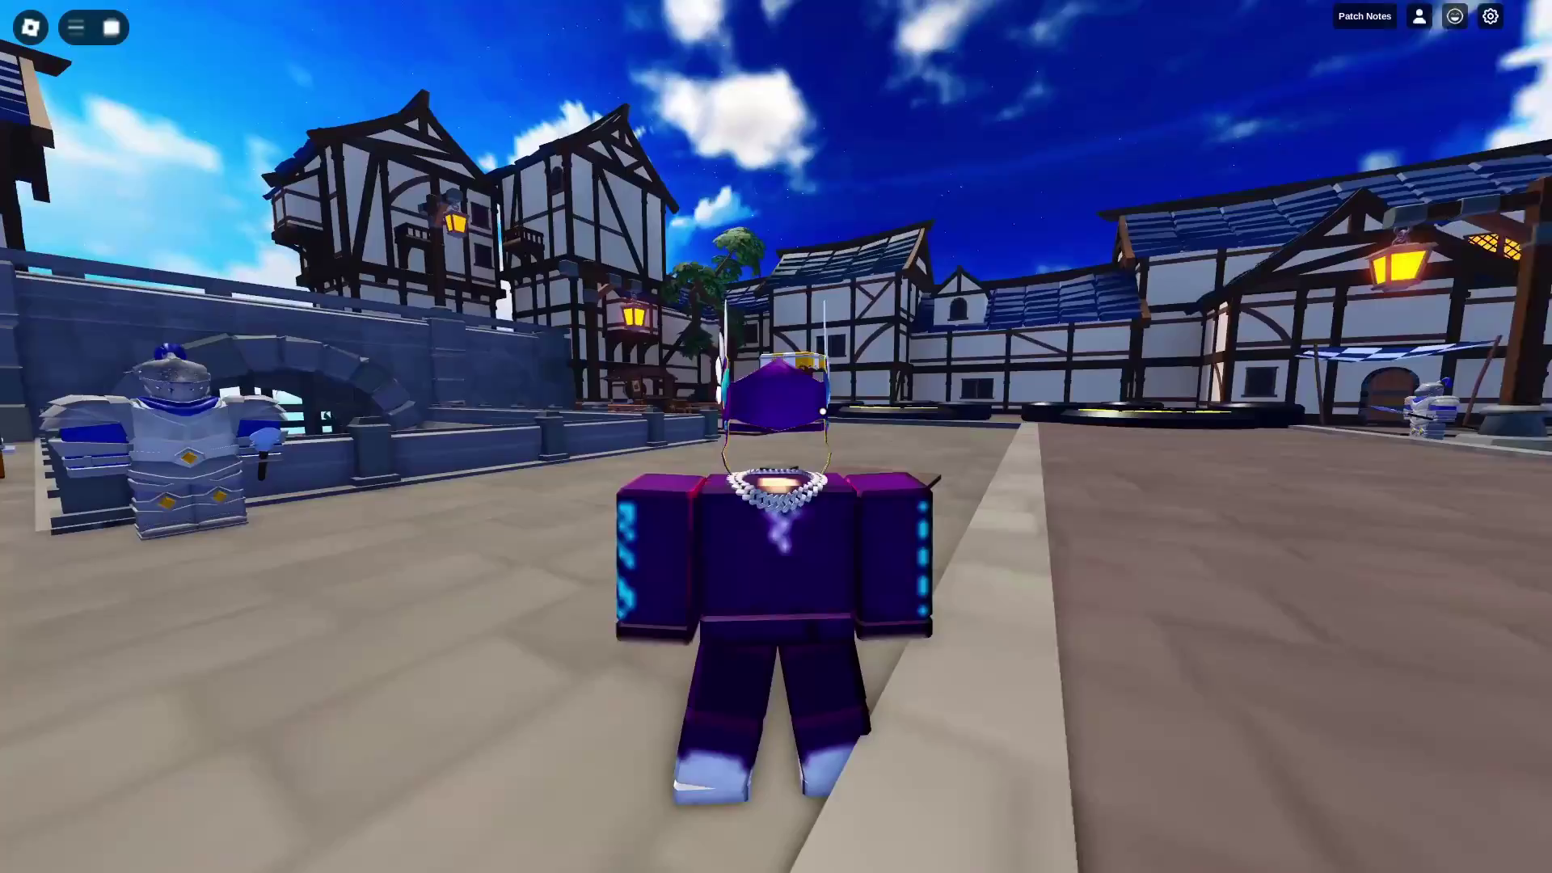
scroll(831, 412, up, 2)
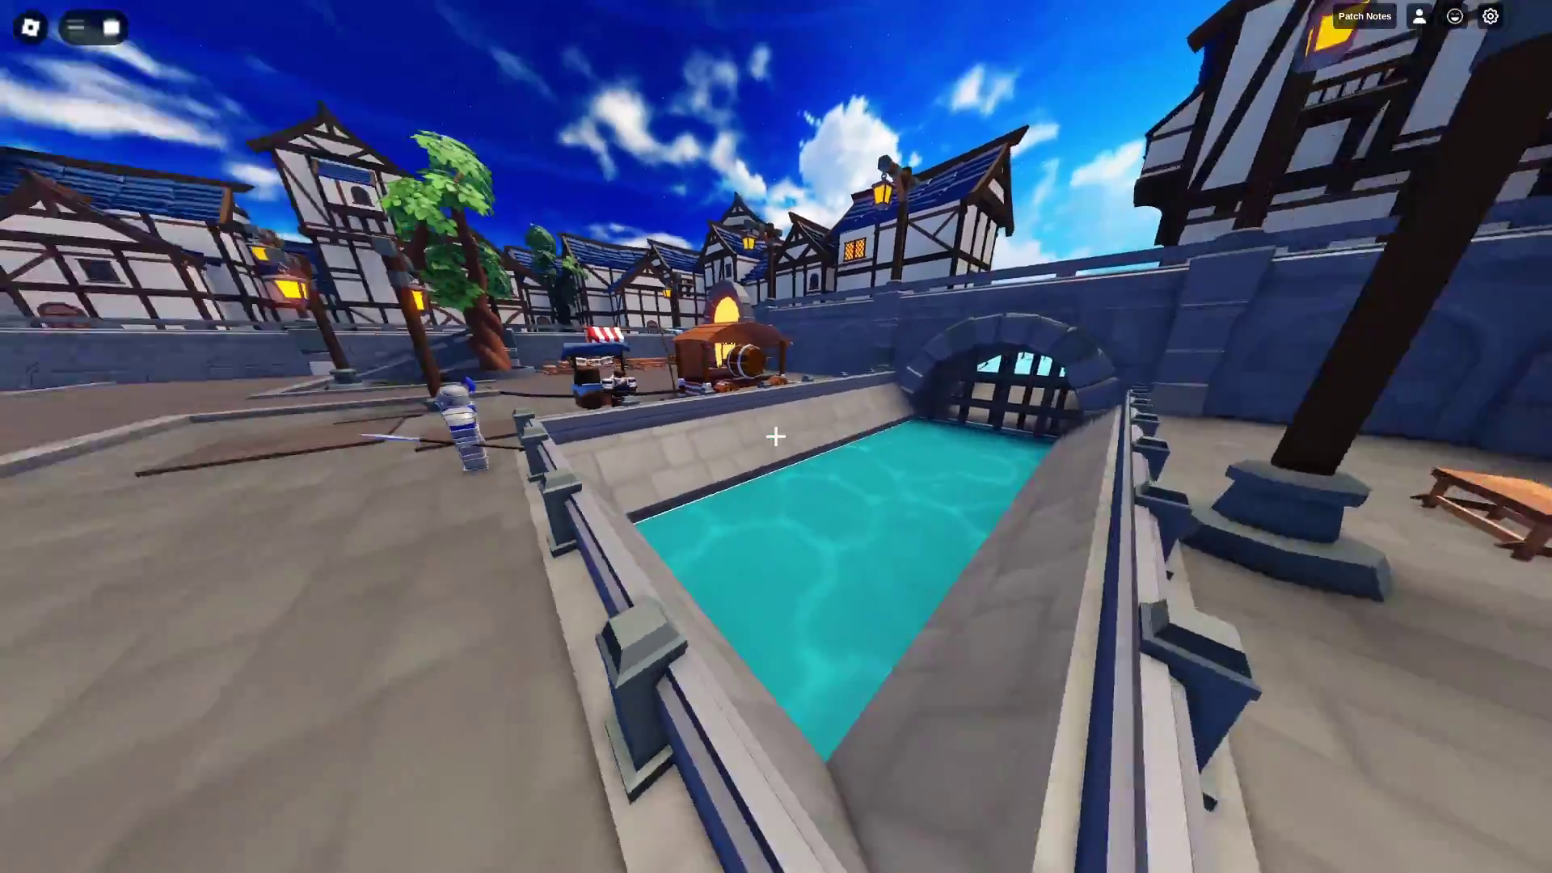
scroll(776, 436, down, 3)
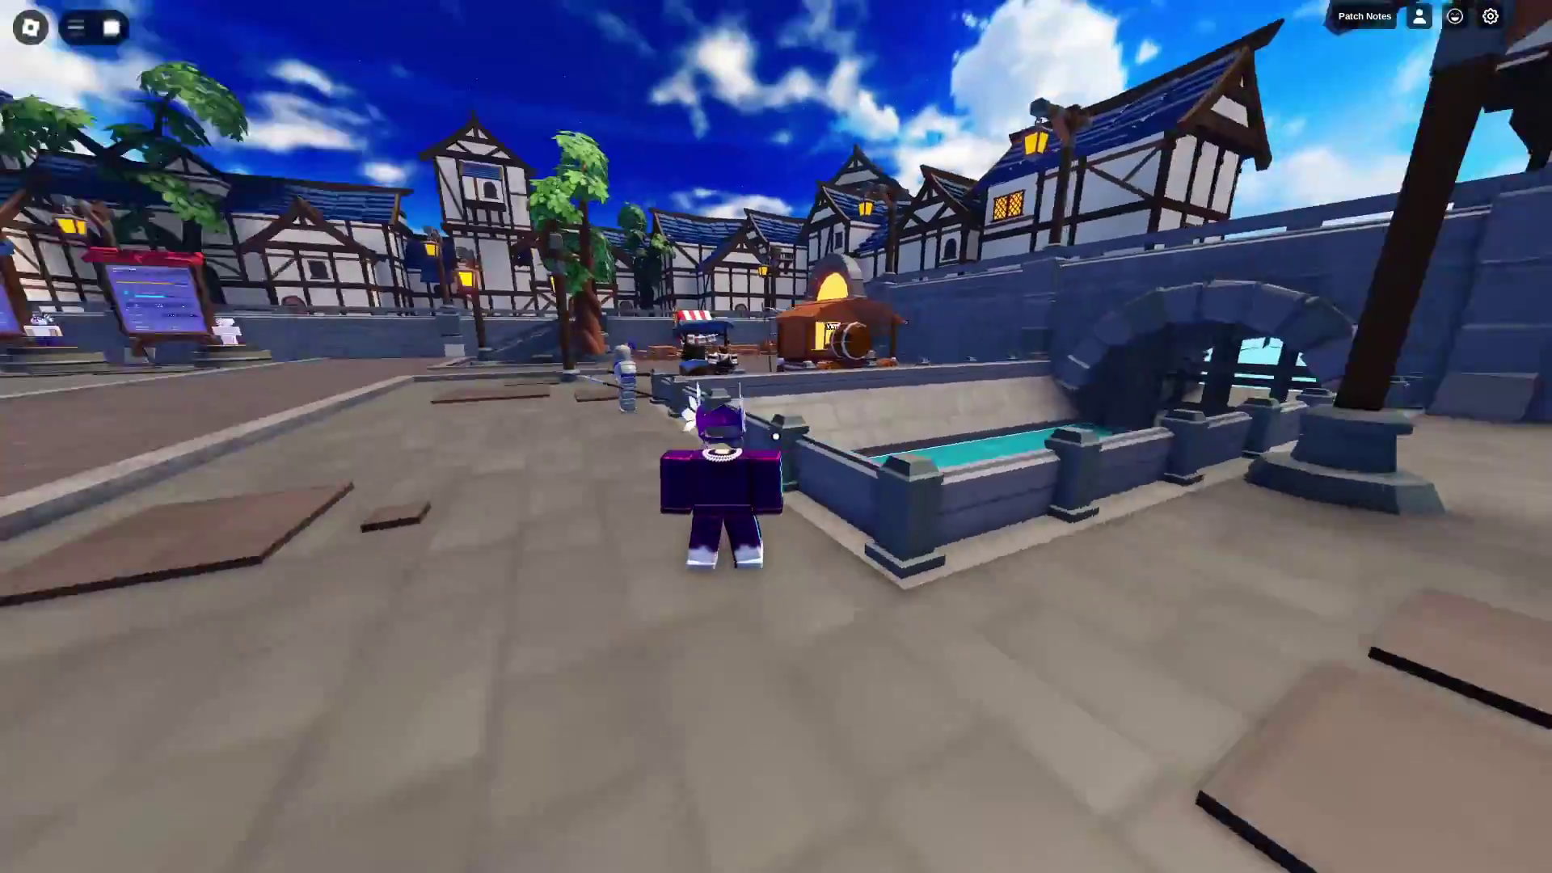
scroll(775, 437, up, 2)
key(w)
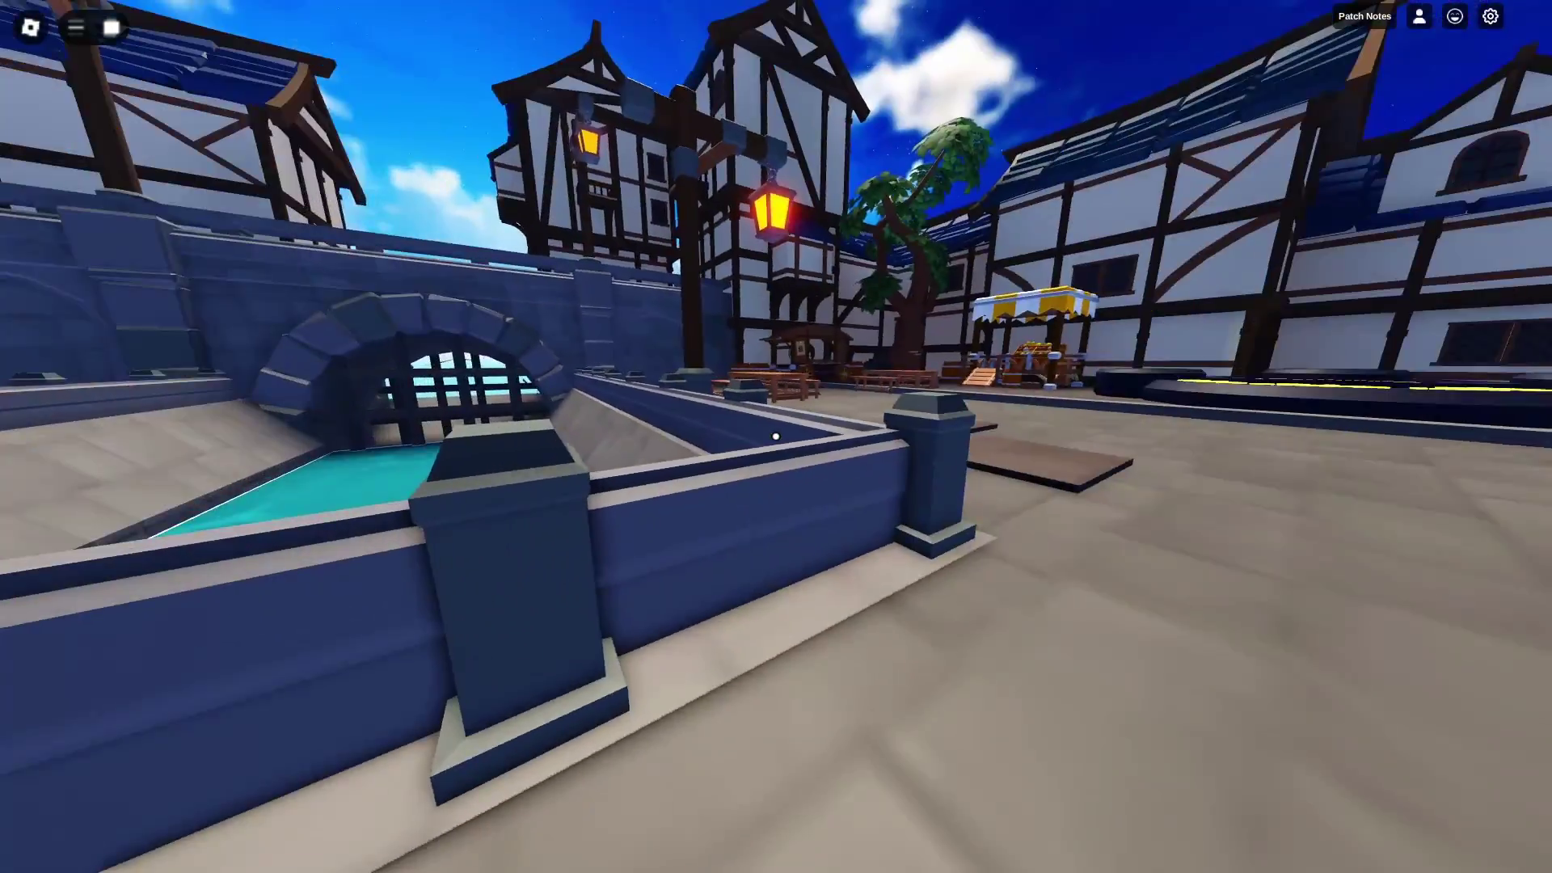
Check the cursor in Roblox from first- to third-person view, and return to the textures folder to review the two cursor files.
key(w)
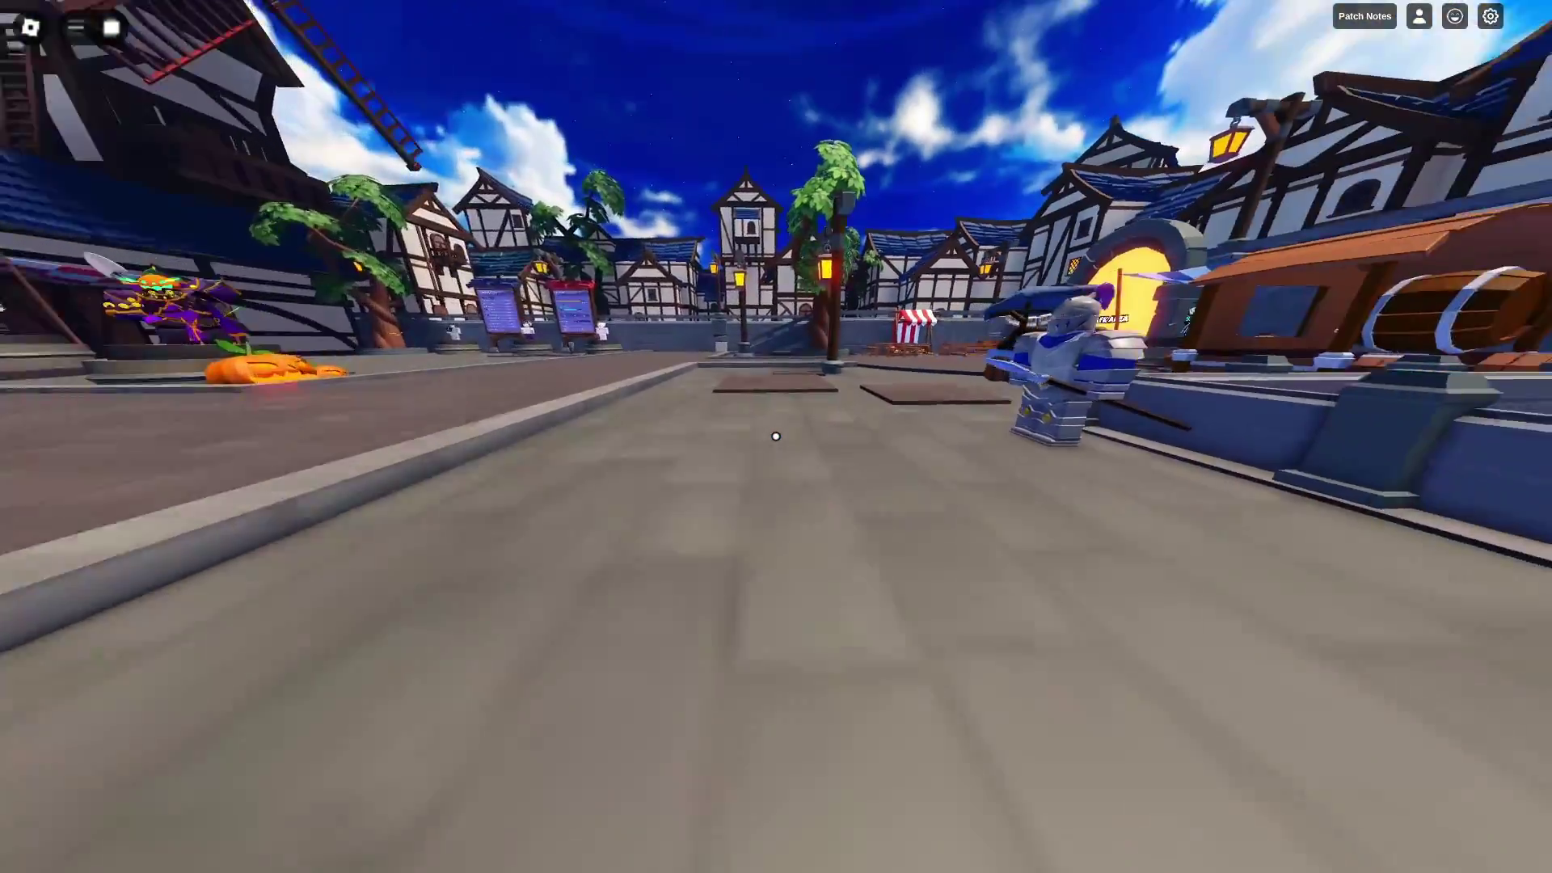
scroll(775, 435, down, 5)
key(alt+Tab)
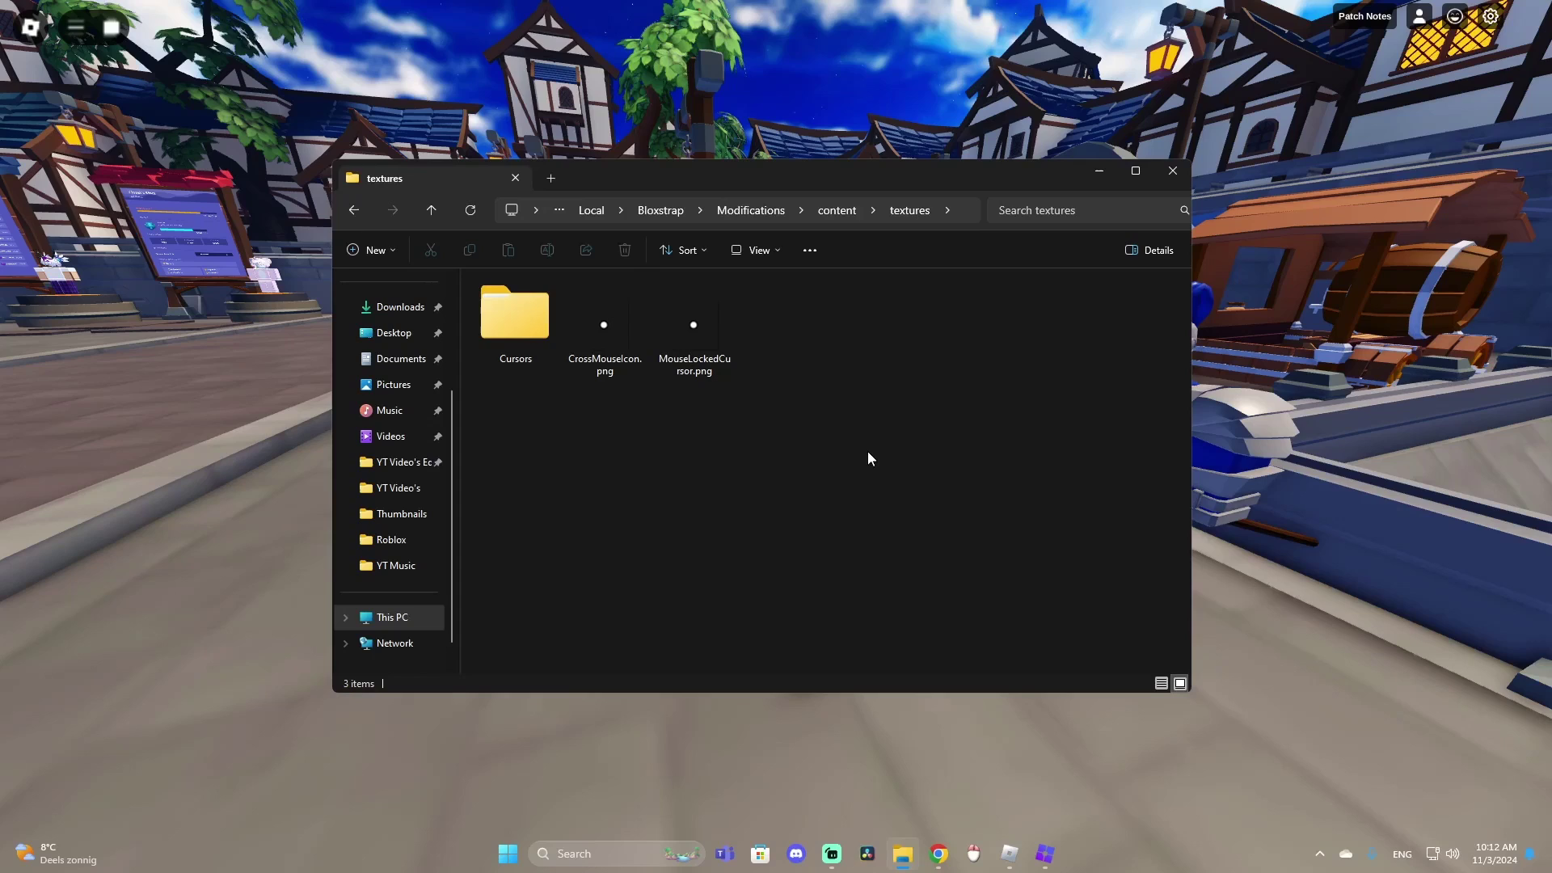
drag(790, 359, 635, 327)
drag(843, 404, 586, 335)
click(862, 384)
drag(799, 365, 630, 327)
click(802, 362)
Open the Downloads folder in a second File Explorer window and place it beside the textures window.
key(super)
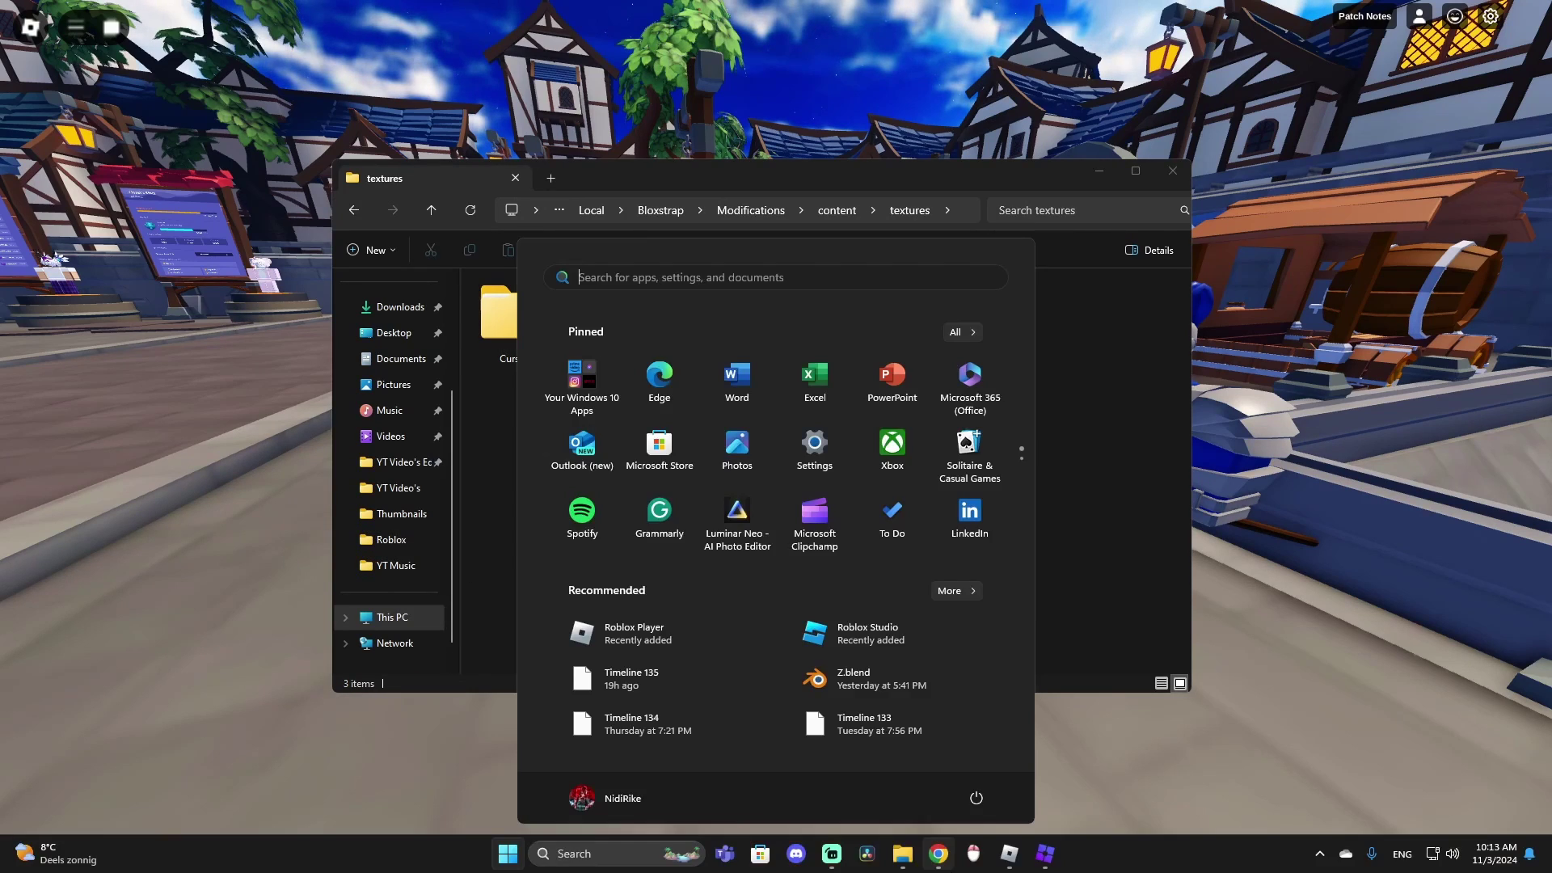
middle_click(905, 855)
click(485, 507)
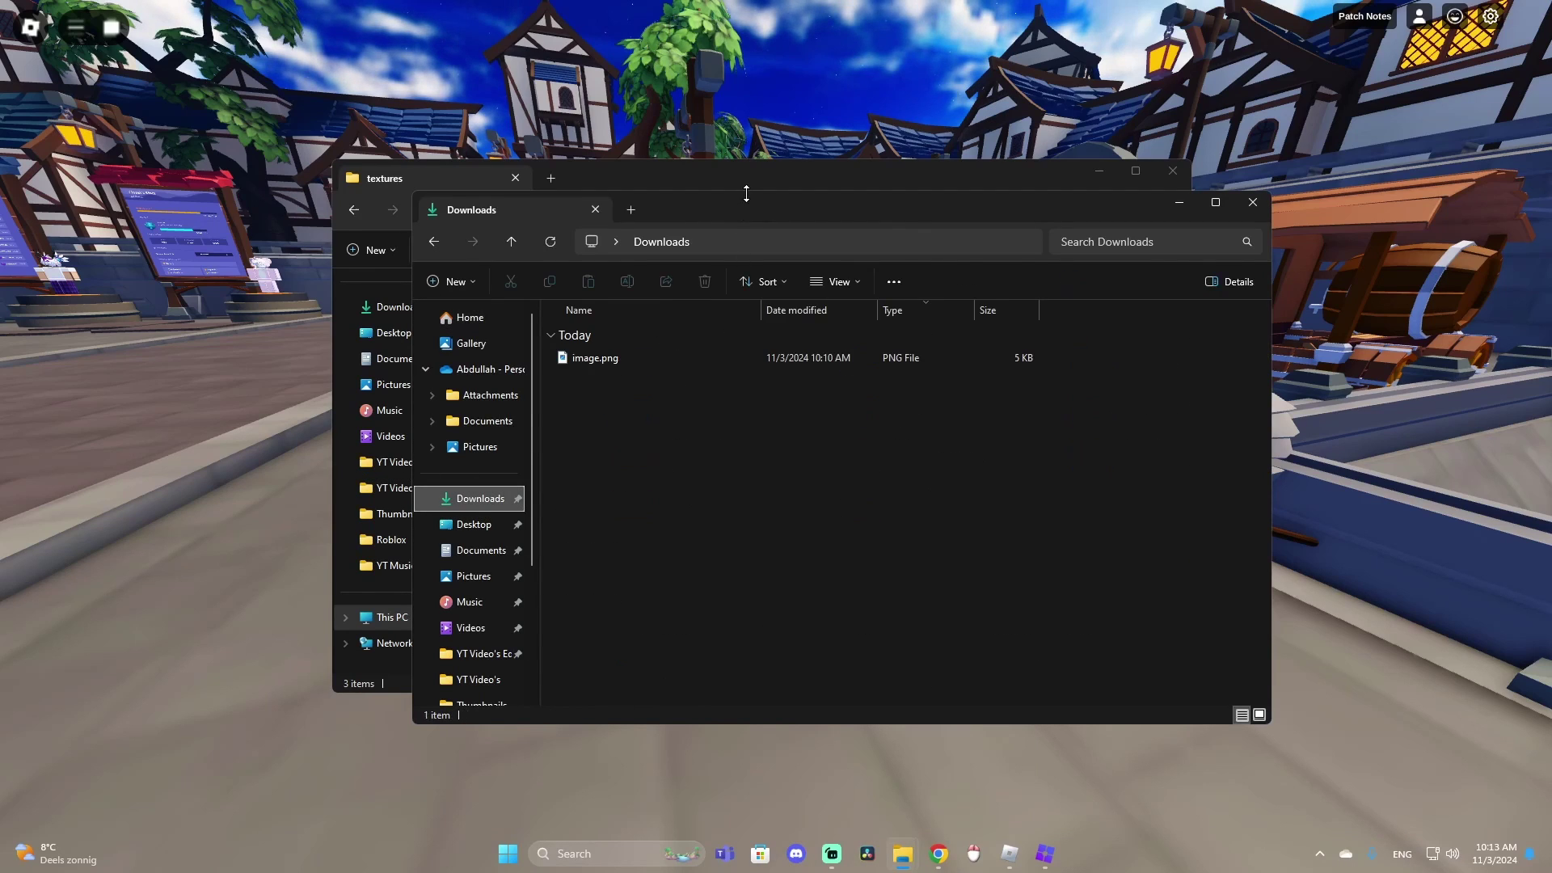
drag(758, 210, 1197, 305)
Preview image.png from the Downloads folder at full view and close the preview.
click(1122, 455)
double_click(1122, 454)
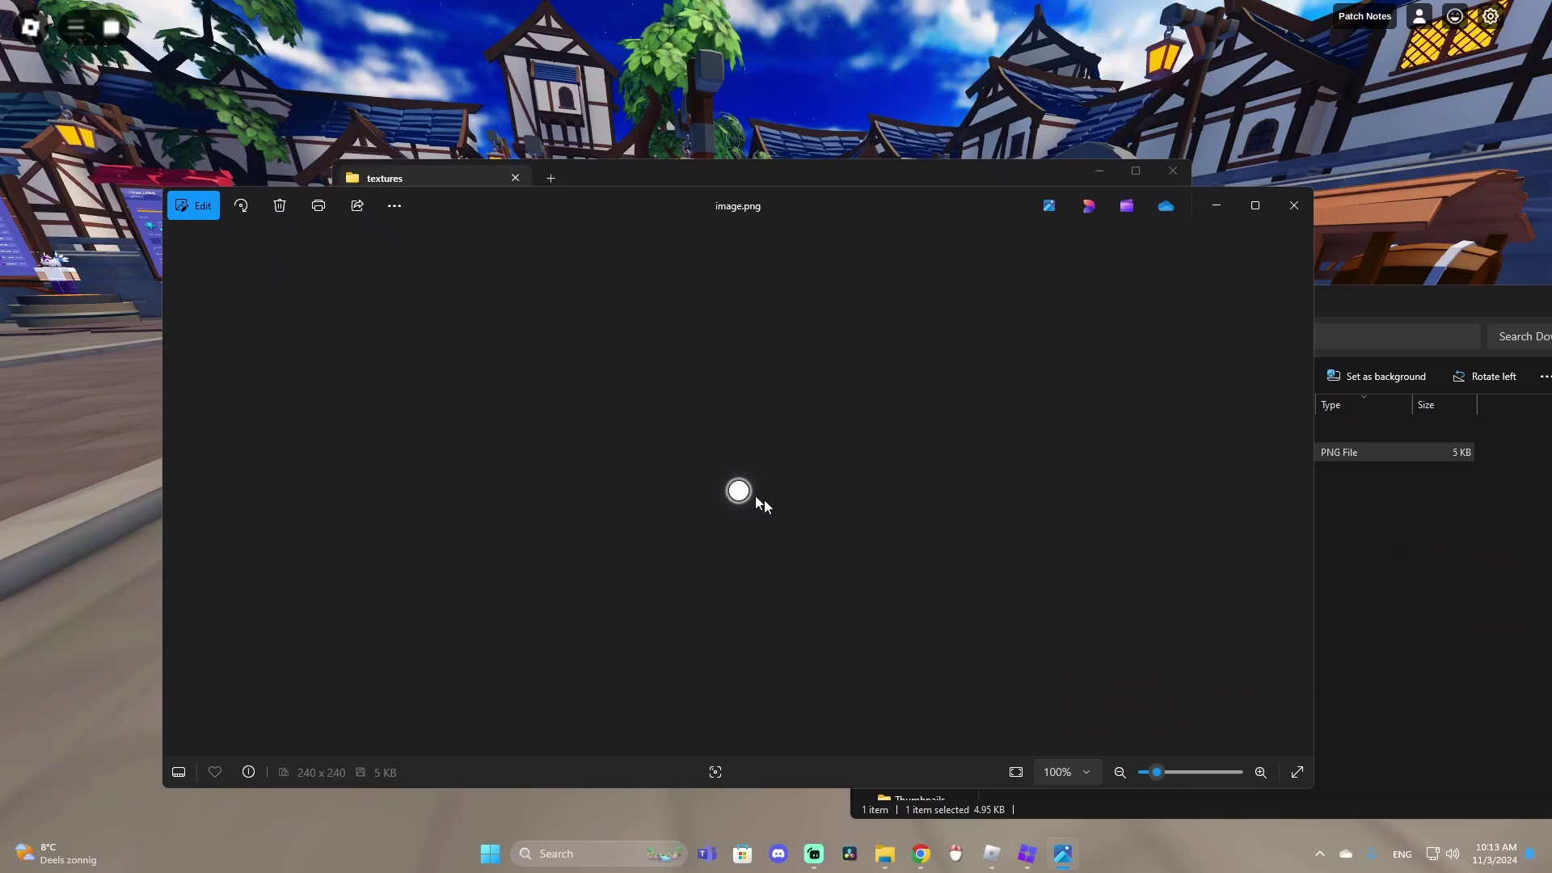
click(1282, 217)
Move image.png from the Downloads folder into the textures folder.
drag(1118, 440, 628, 469)
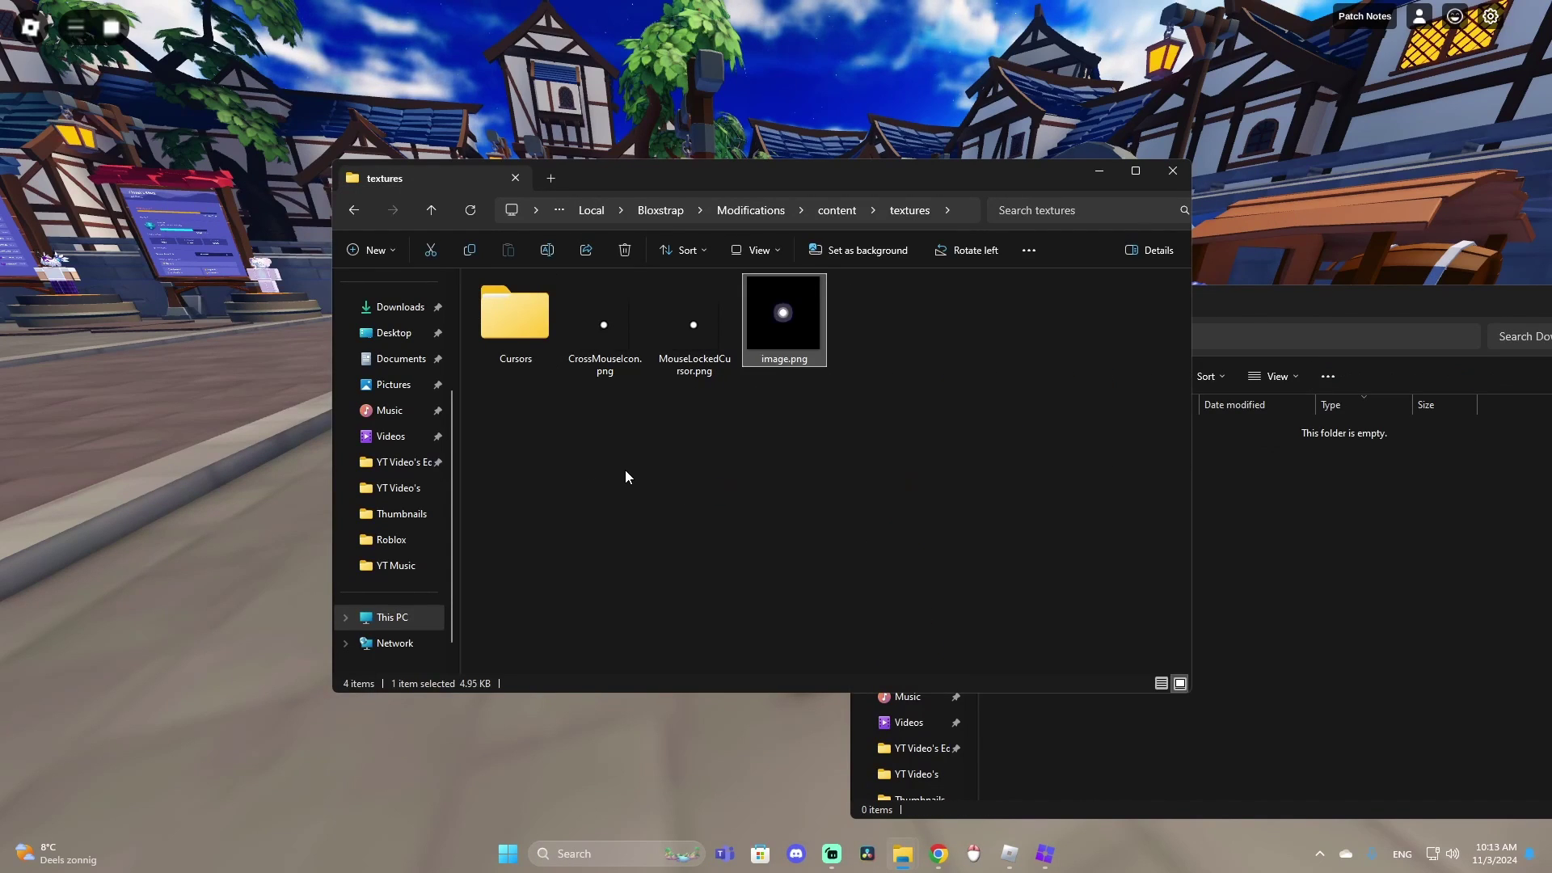
click(778, 361)
click(695, 428)
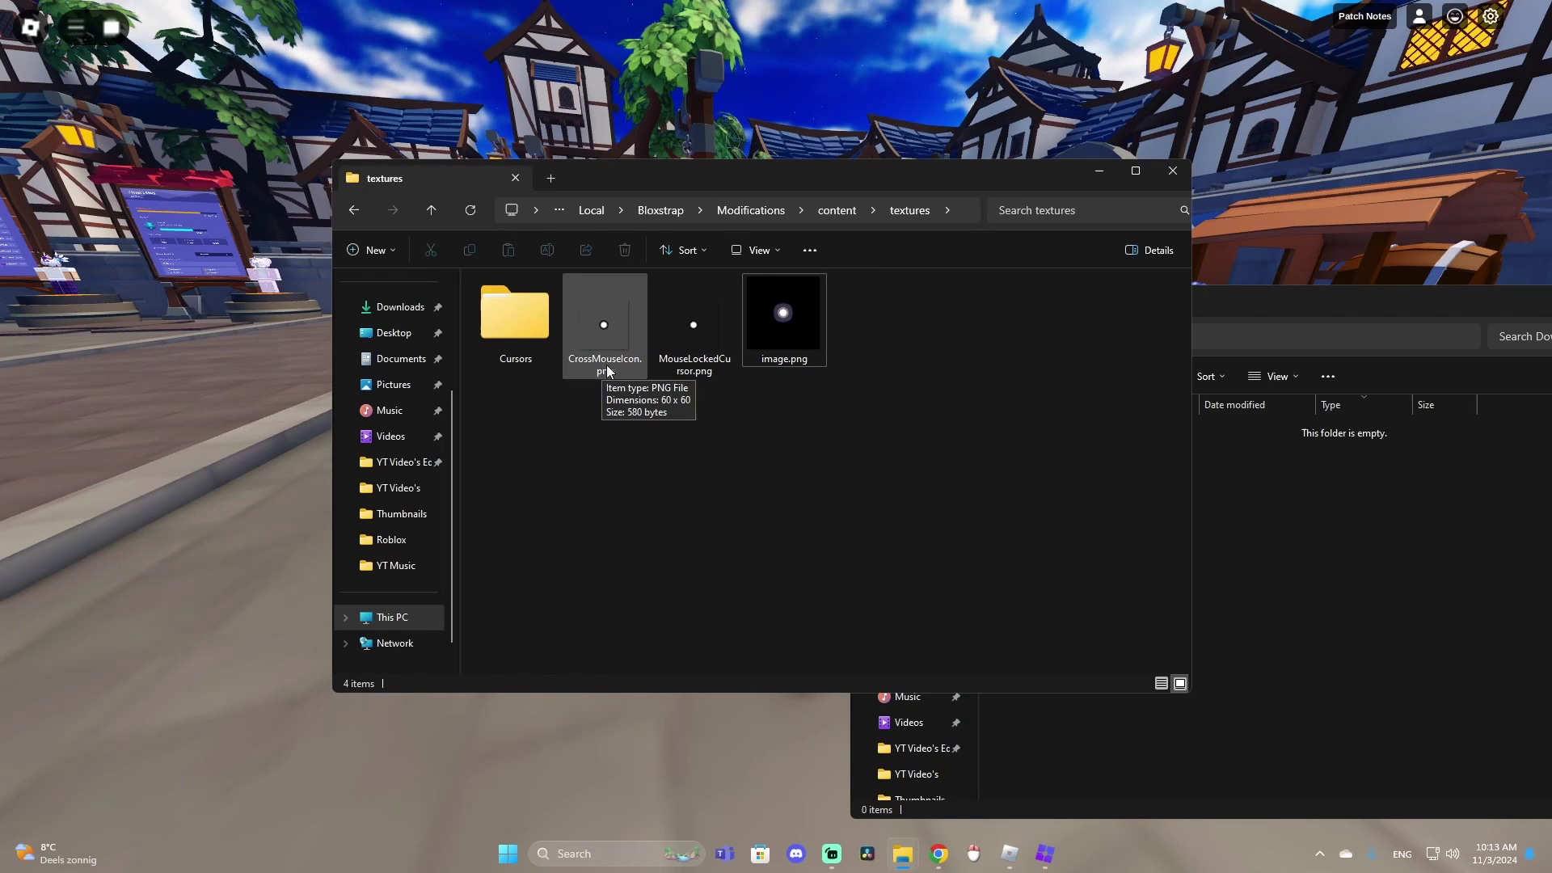
Delete image.png from the textures folder, keeping CrossMouseIcon.png and MouseLockedCursor.png.
drag(853, 398, 800, 335)
key(Delete)
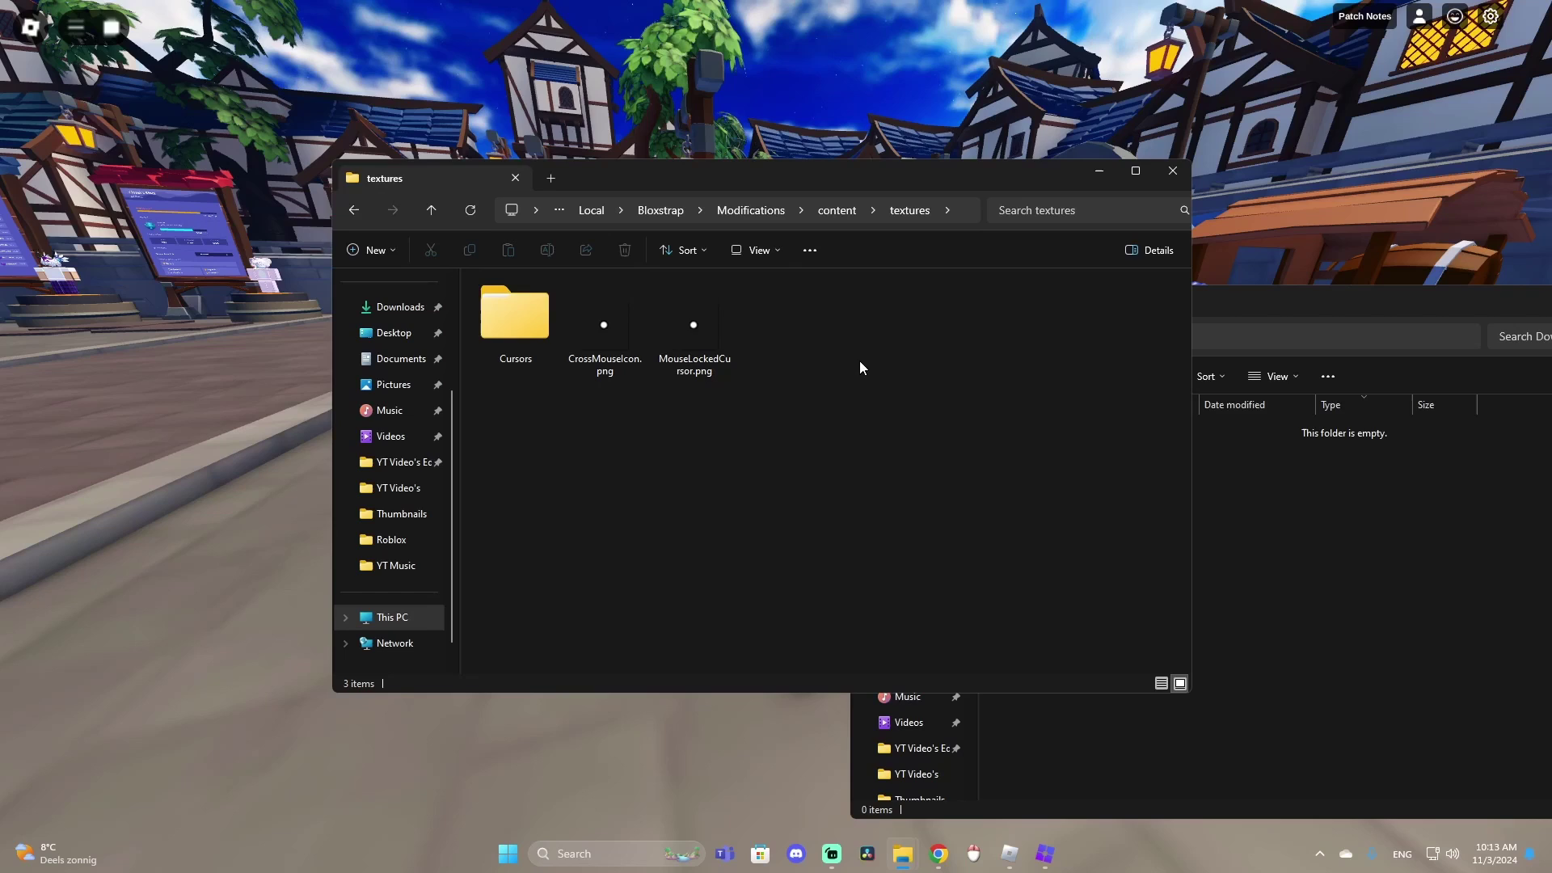
drag(792, 391, 672, 355)
drag(841, 381, 590, 325)
click(742, 342)
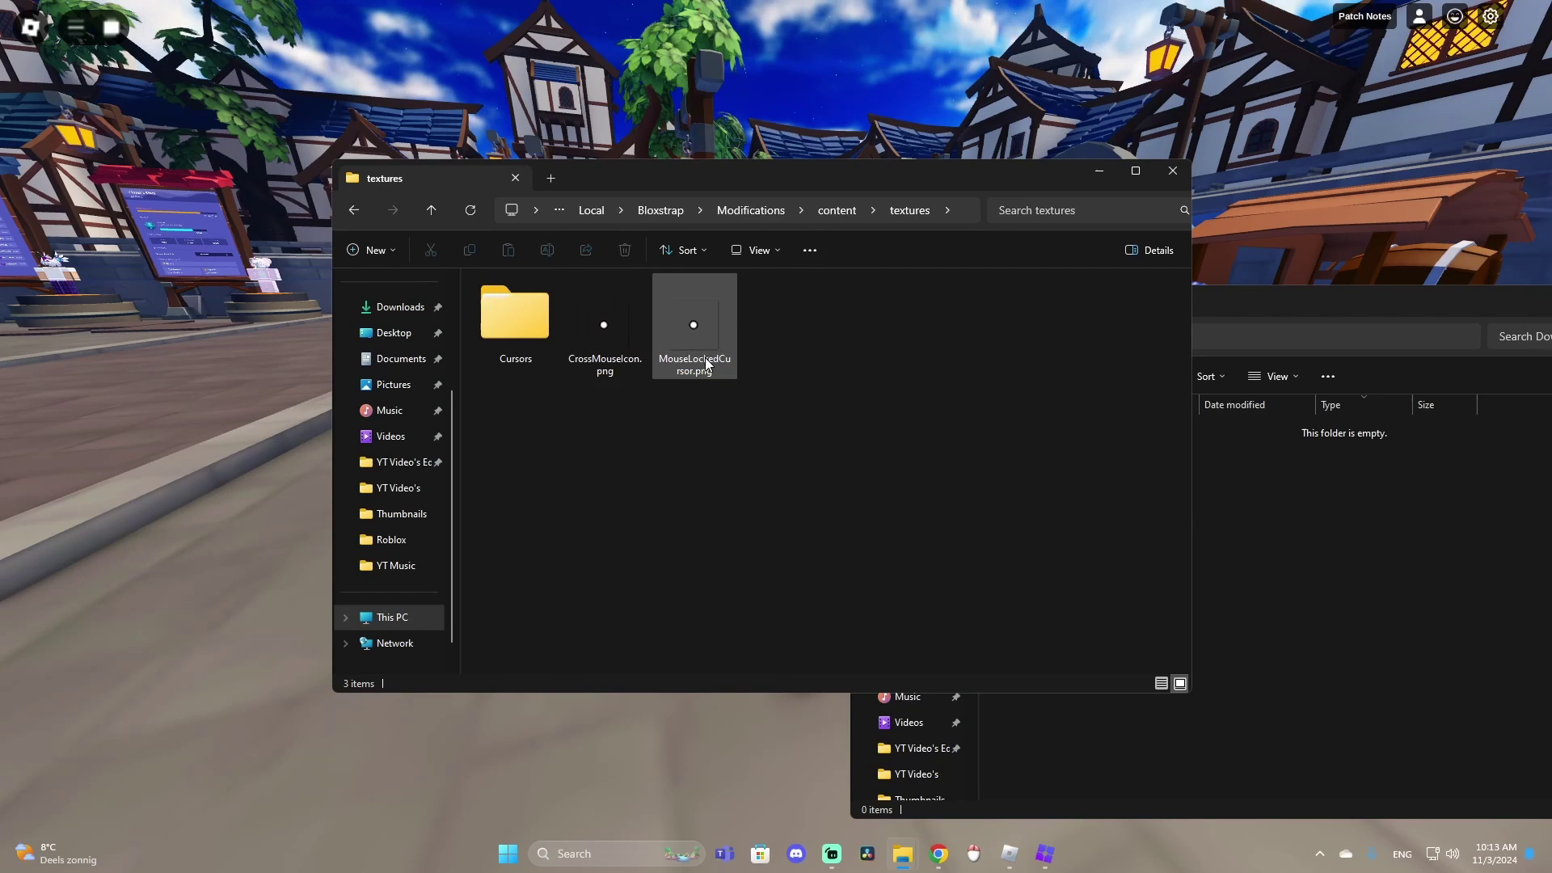
Open the KeyboardMouse folder inside the Cursors folder.
double_click(512, 317)
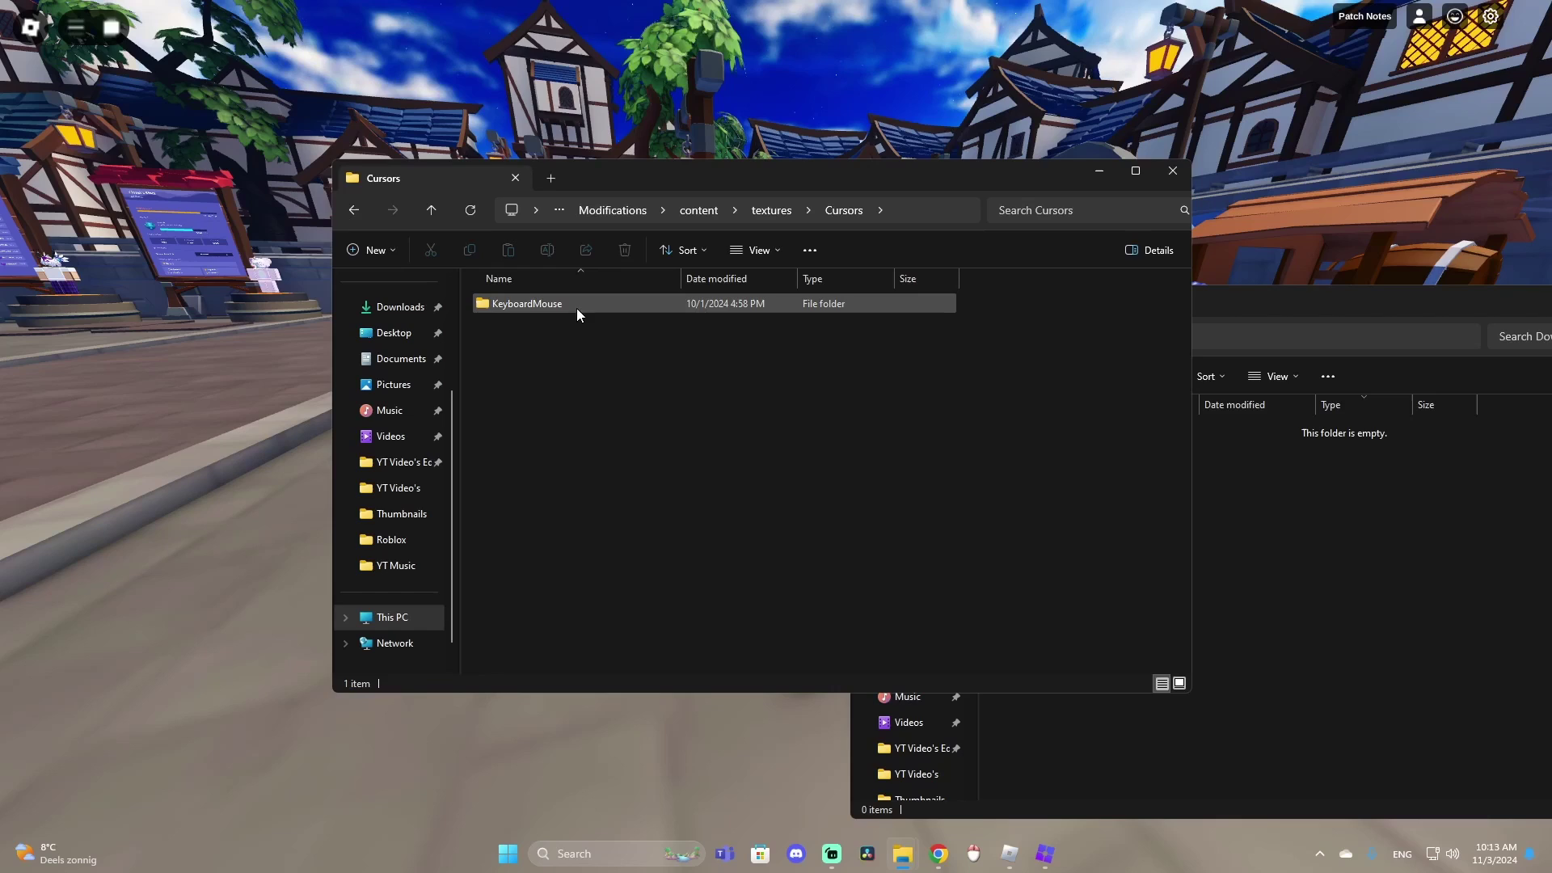
key(alt+Left)
double_click(514, 330)
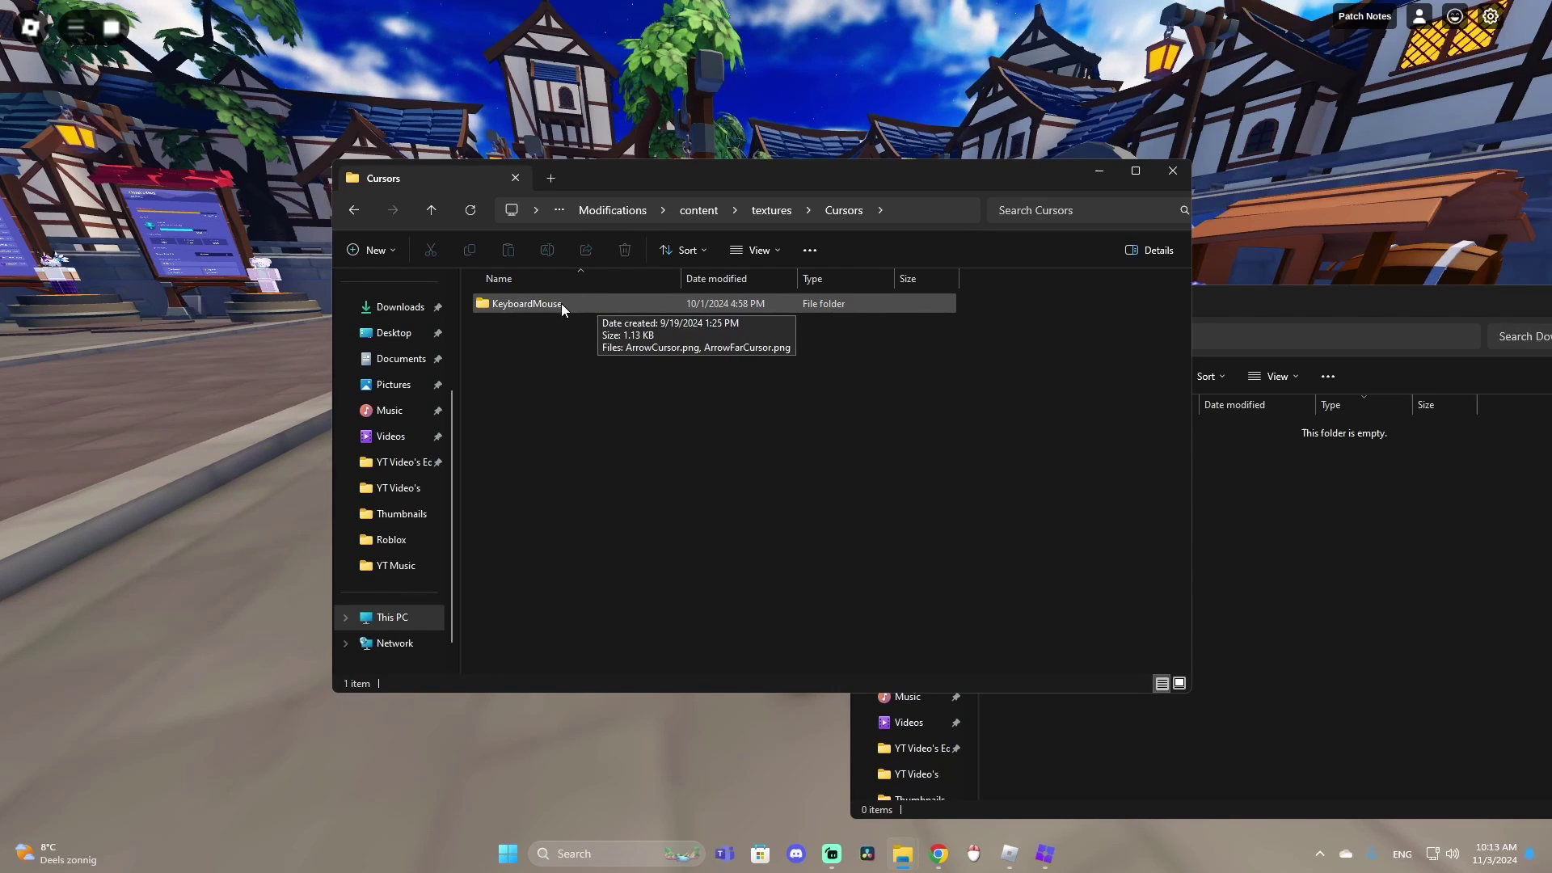
double_click(624, 307)
Examine the cursor images ArrowCursor.png and ArrowFarCursor.png in the KeyboardMouse folder beside the Downloads window.
drag(752, 402, 528, 350)
drag(716, 429, 676, 409)
click(676, 409)
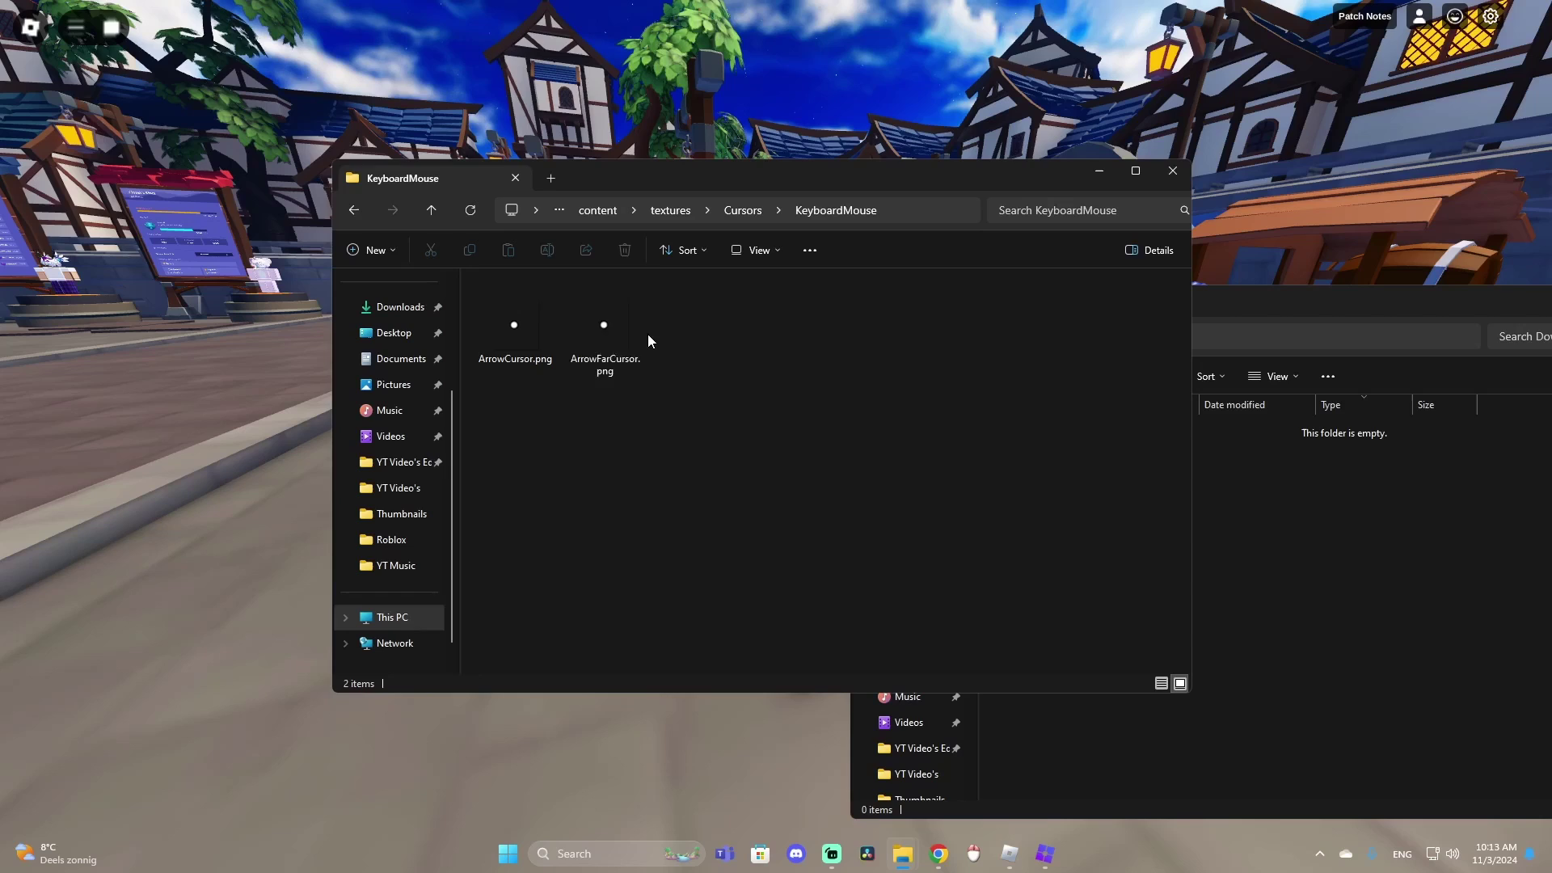
drag(709, 402, 1316, 458)
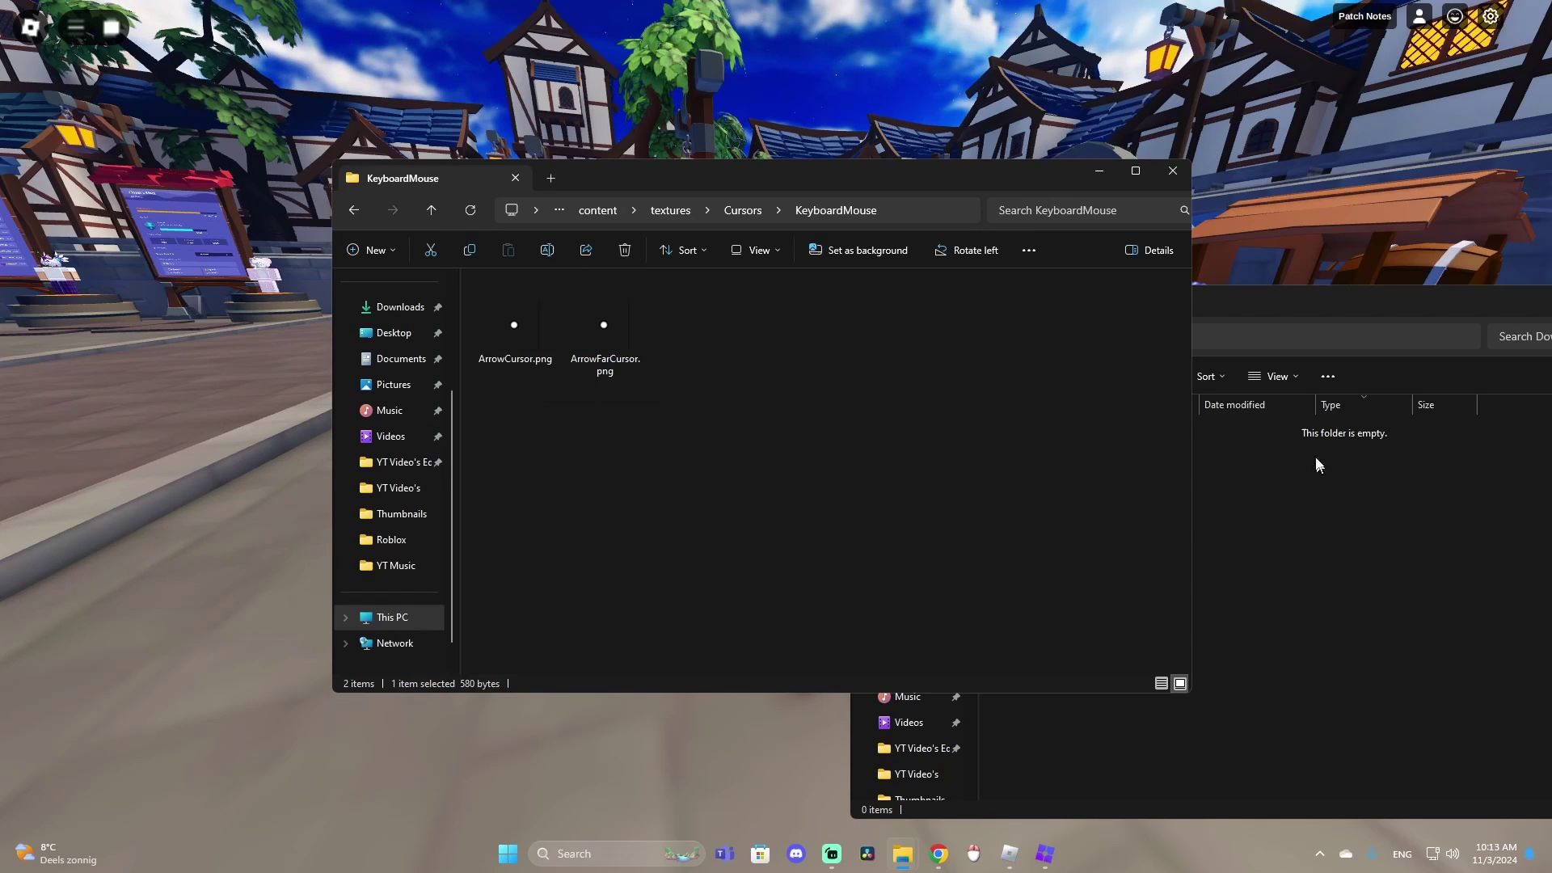
click(1284, 351)
click(728, 396)
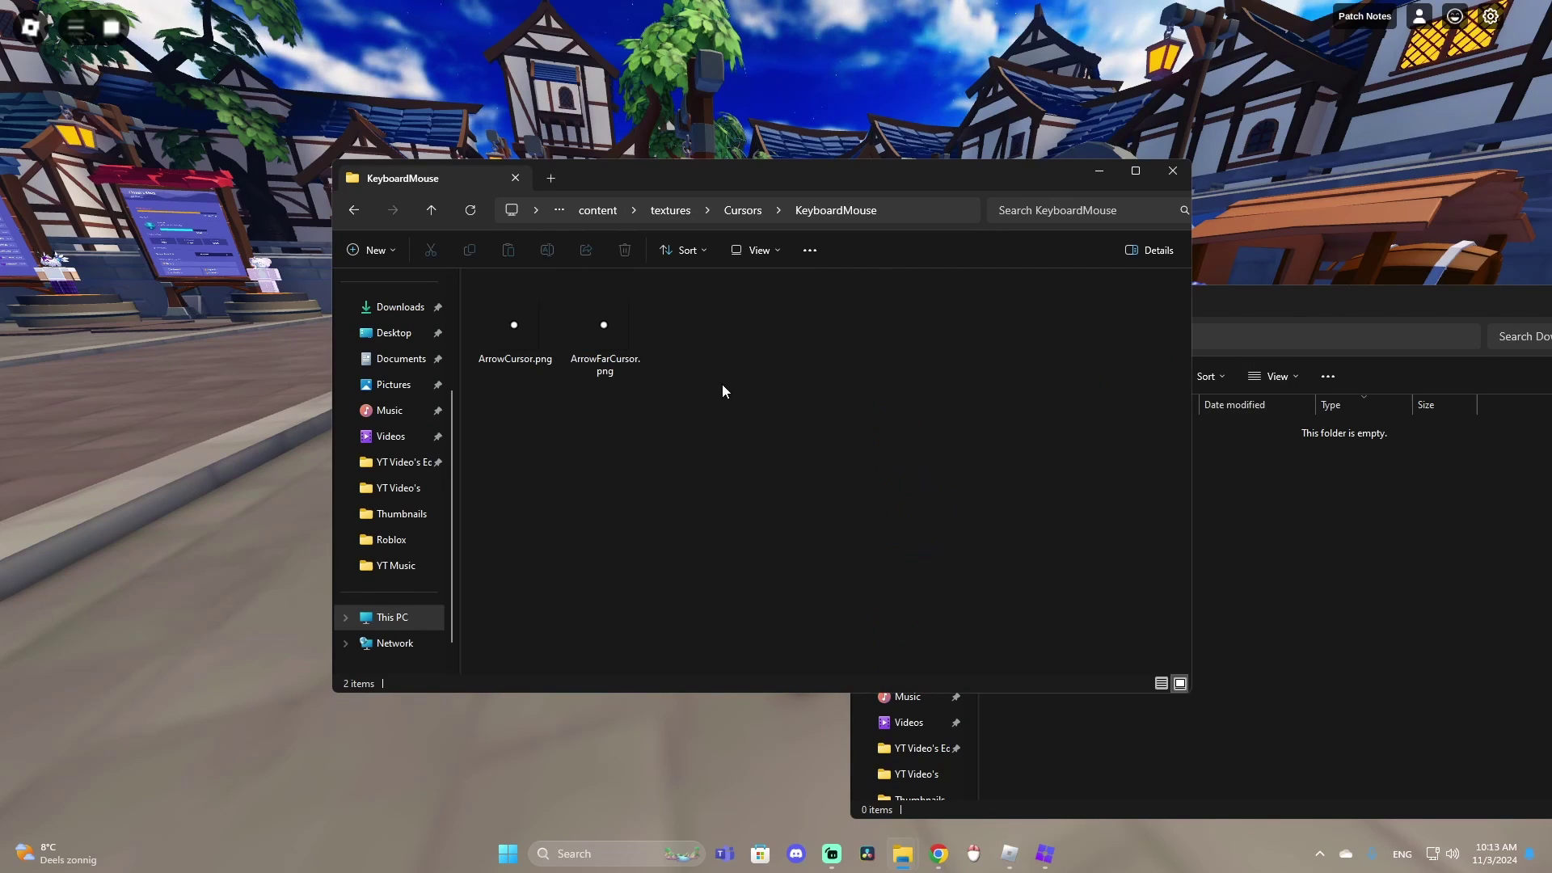
click(1297, 348)
click(764, 453)
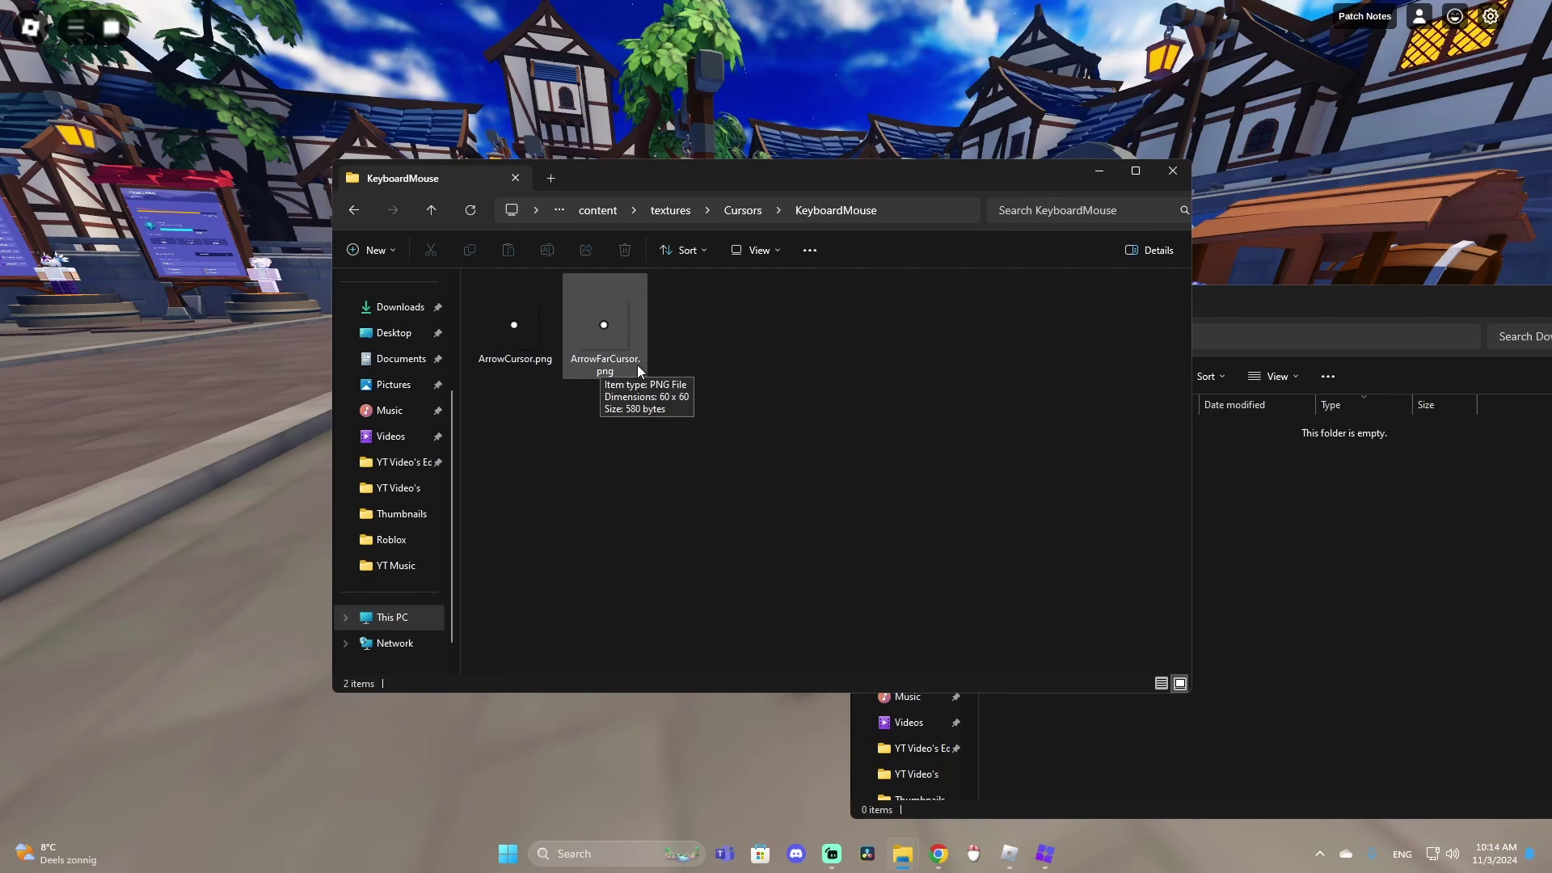
mouse_move(582, 363)
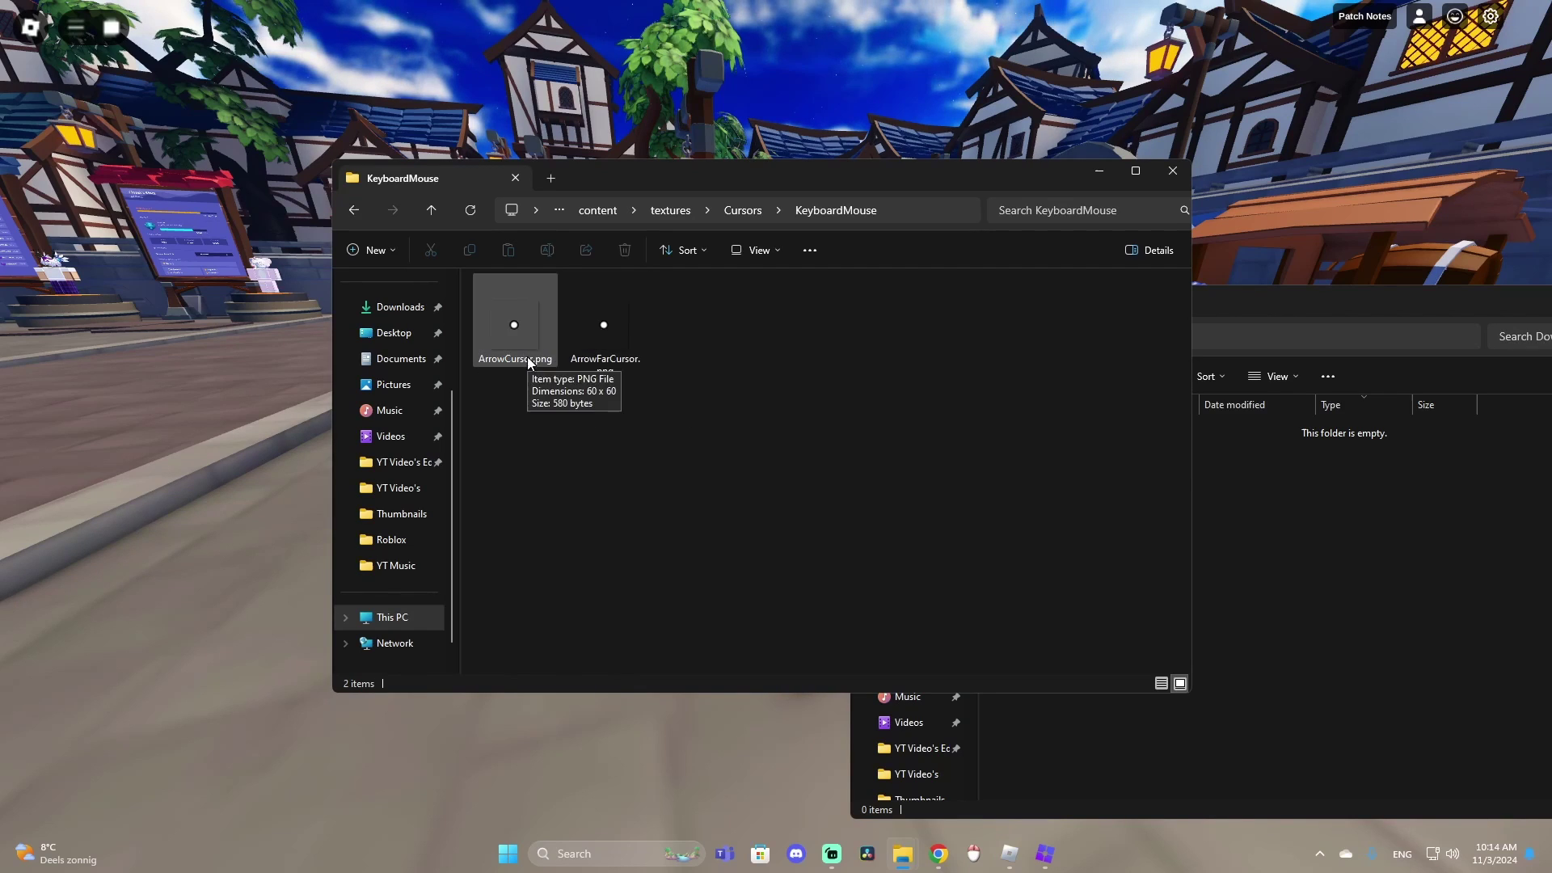
drag(761, 330, 550, 336)
click(802, 372)
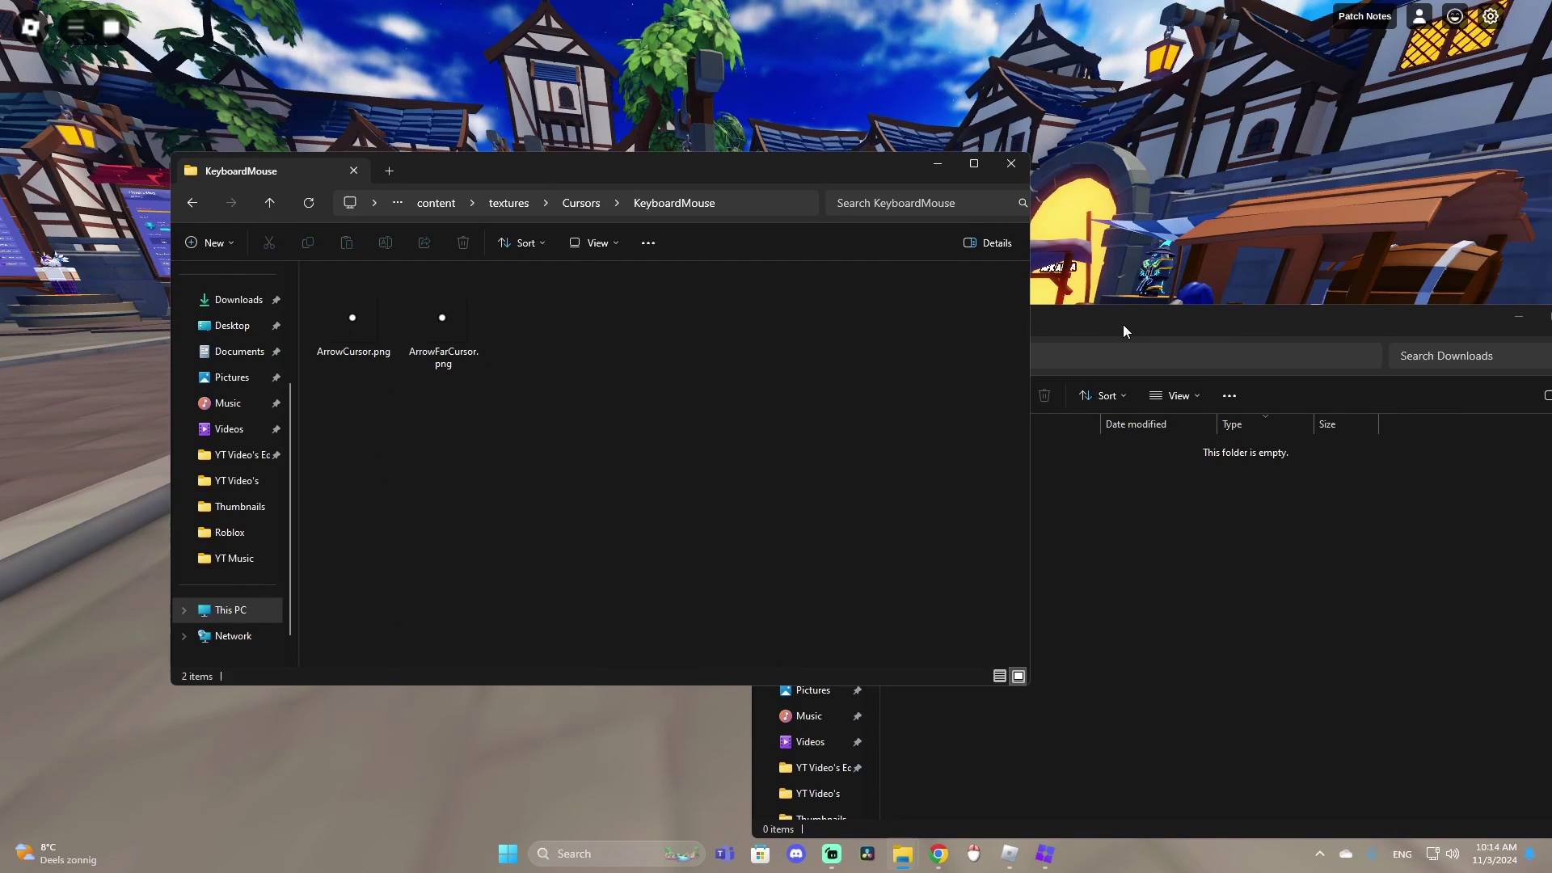
drag(522, 364, 355, 320)
click(572, 480)
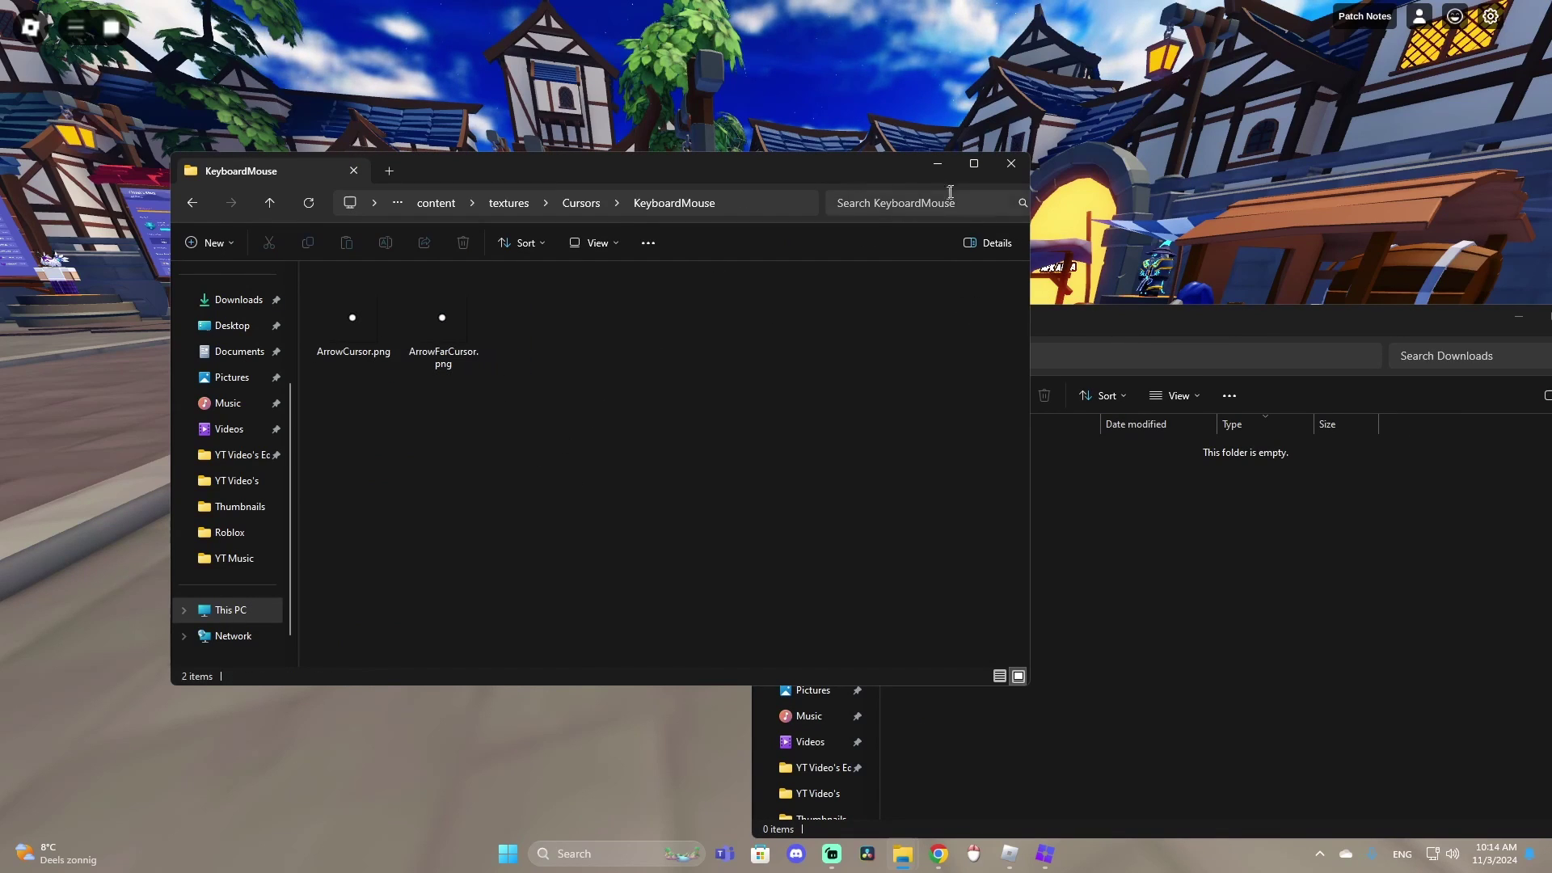
Close the KeyboardMouse folder window, leaving the Downloads window open.
drag(717, 173, 706, 183)
click(998, 180)
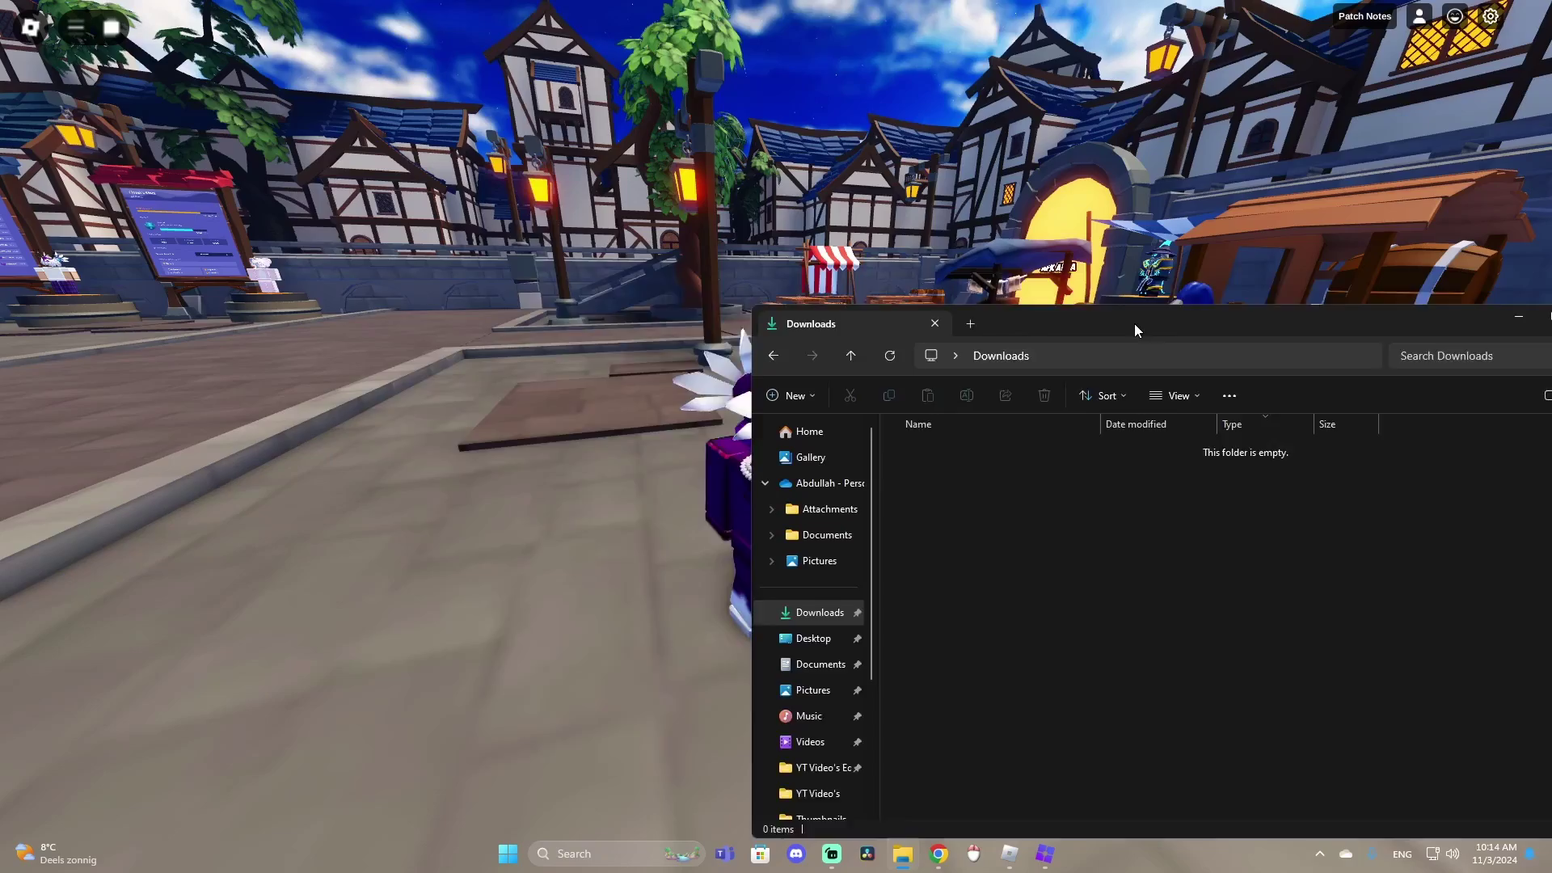